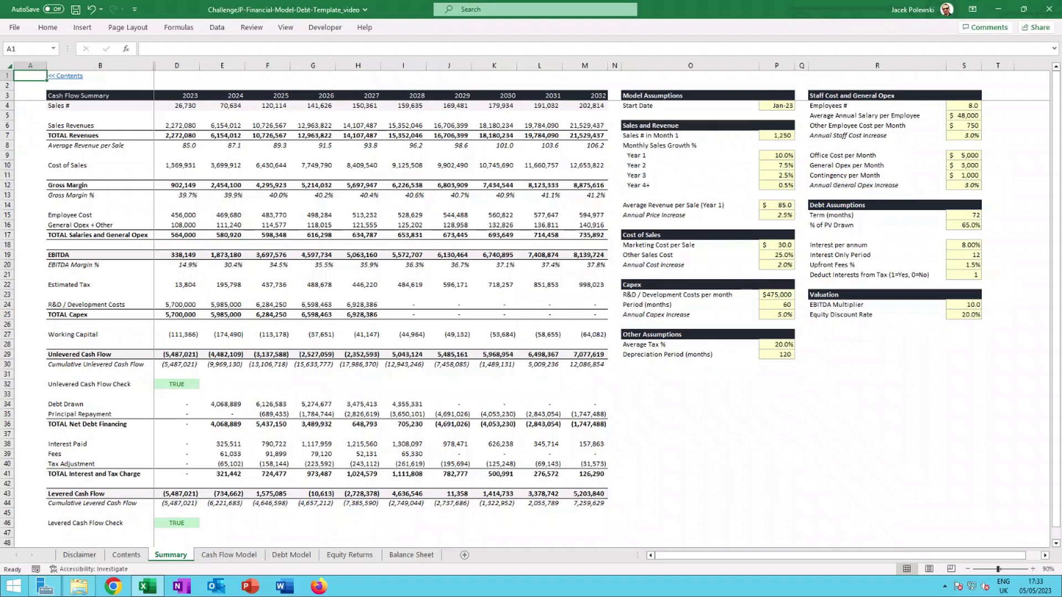
# Review the debt financing, interest and levered cash flow rows in the Summary sheet's cash flow table.
pyautogui.click(110, 414)
pyautogui.click(116, 405)
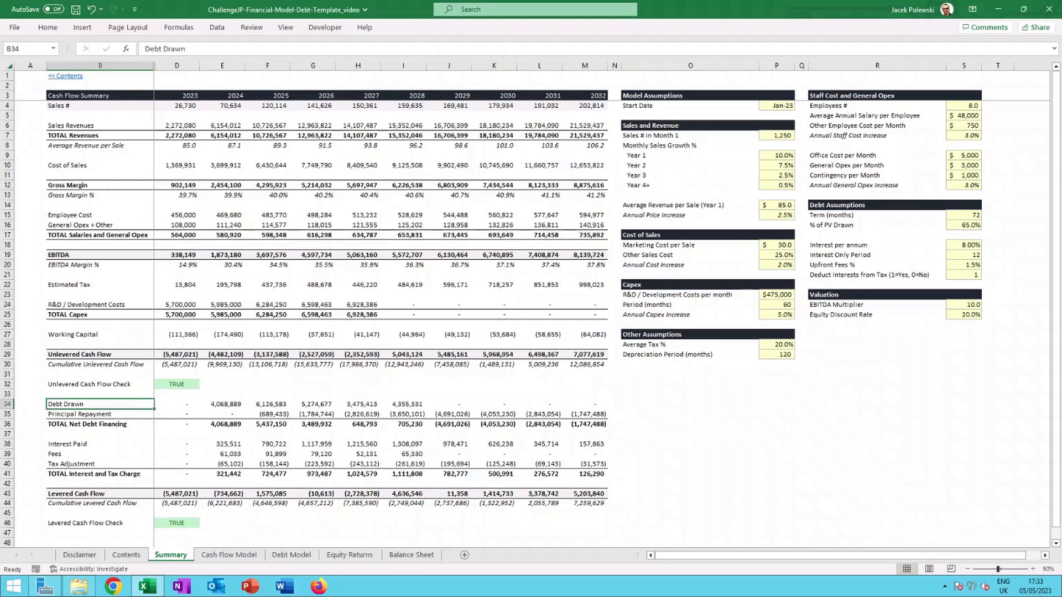
pyautogui.click(115, 418)
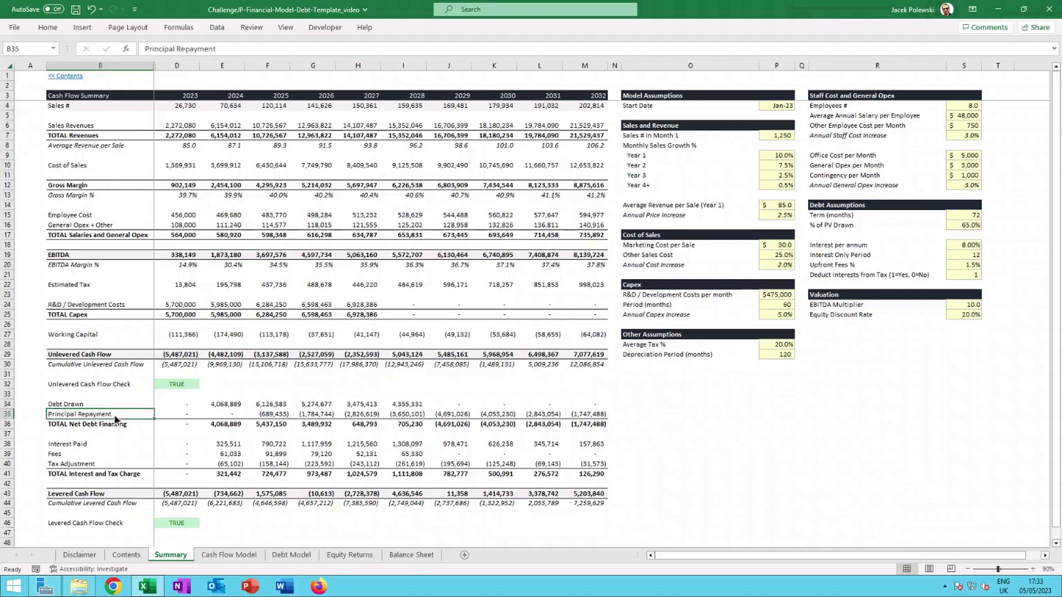
pyautogui.click(111, 447)
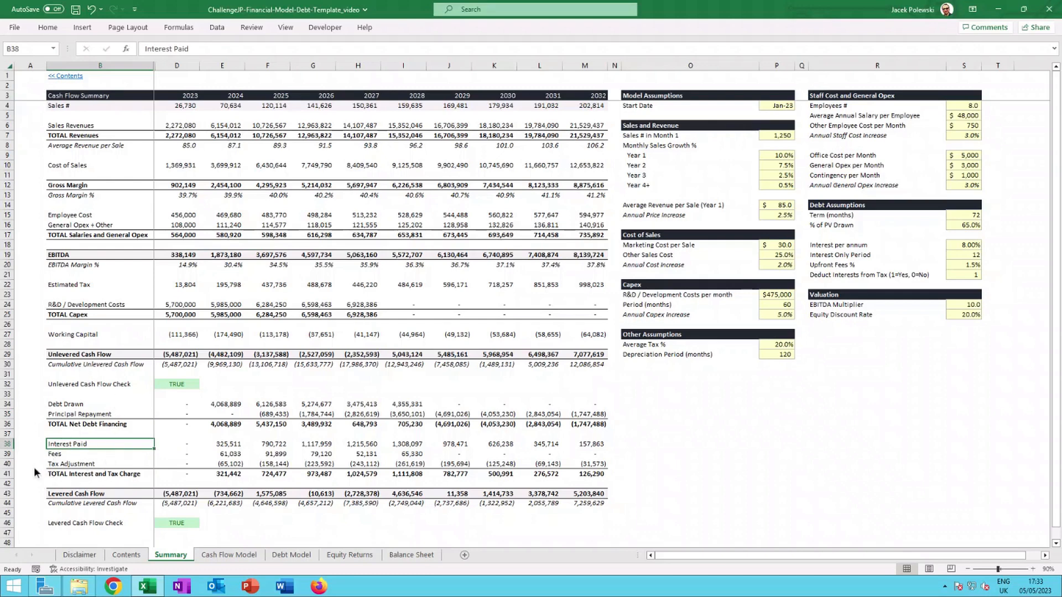
pyautogui.click(65, 493)
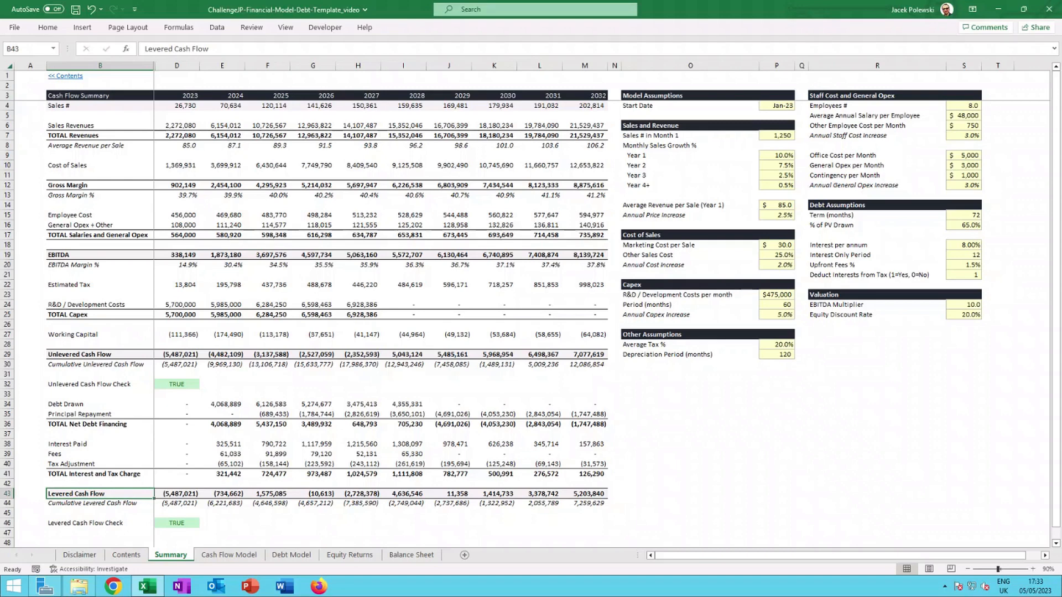
# Test the model by setting Sales # in Month 1 to 1000, and restore it to 1250.
pyautogui.click(784, 137)
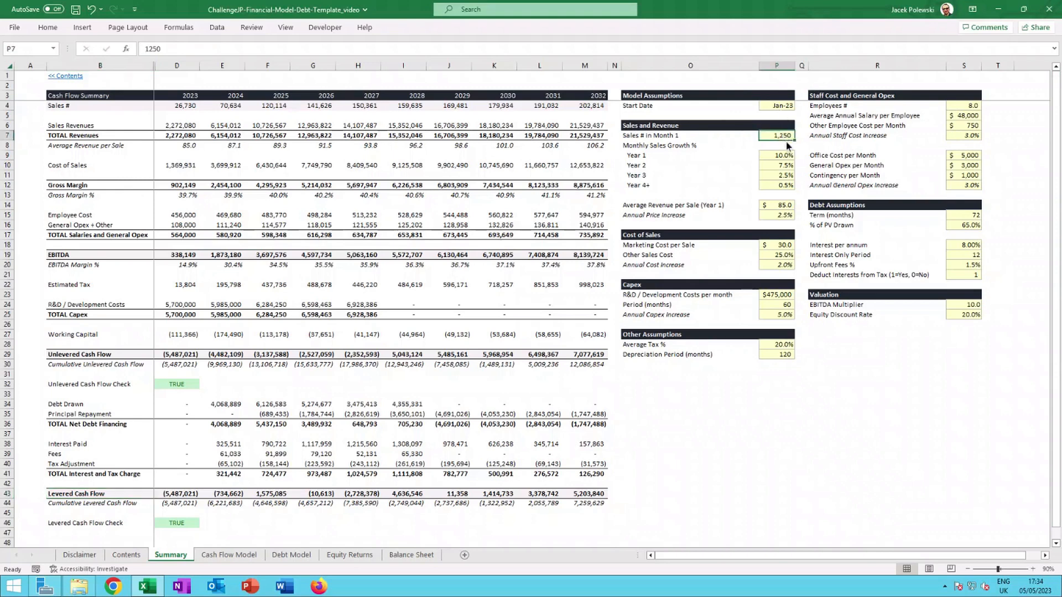
pyautogui.write('1000')
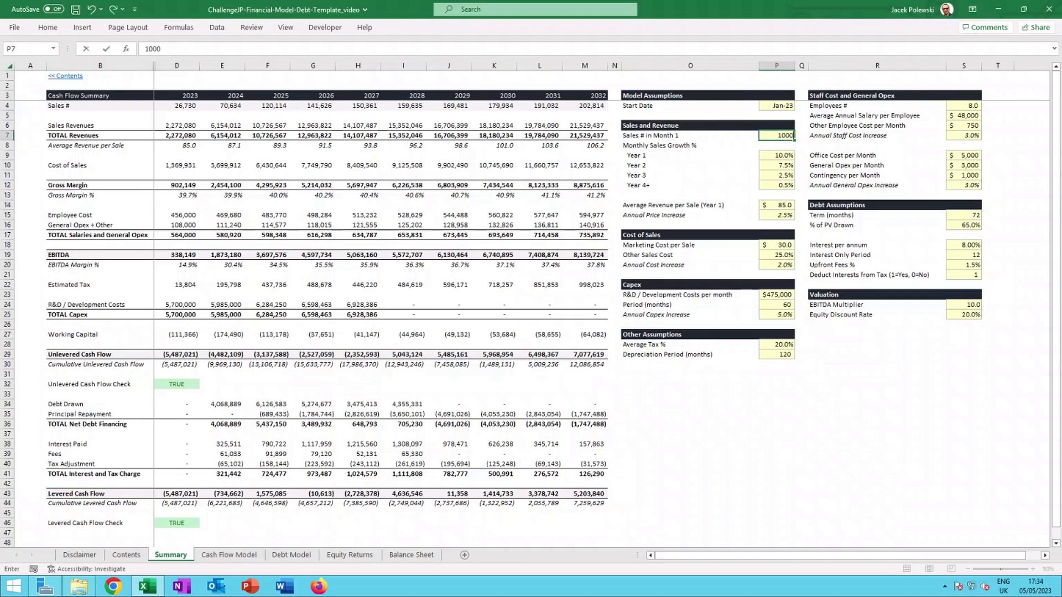
pyautogui.press('Return')
pyautogui.press('Up')
pyautogui.write('1250')
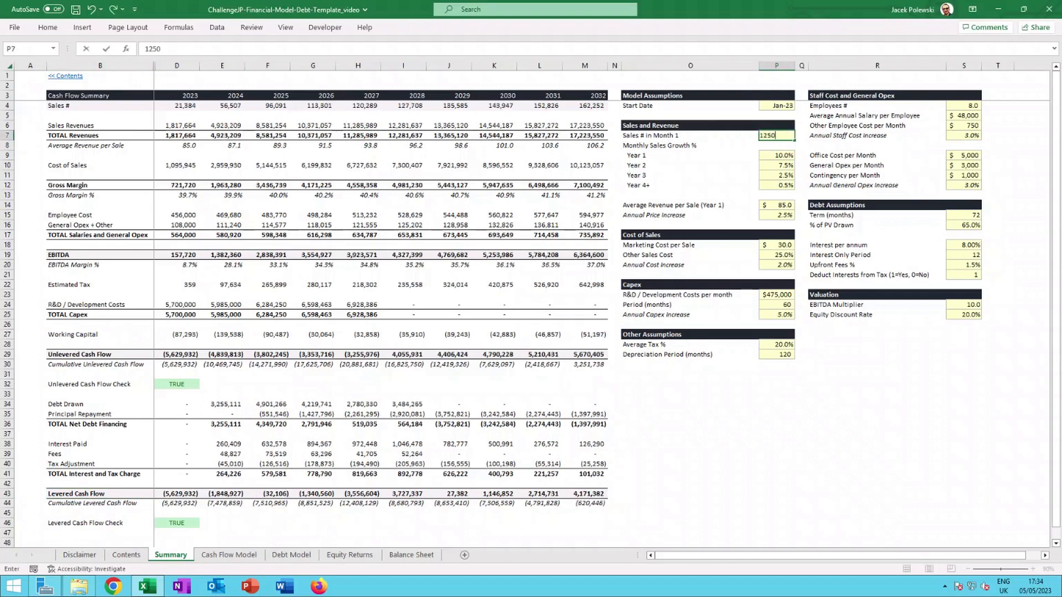
pyautogui.hotkey('ctrl', 'Return')
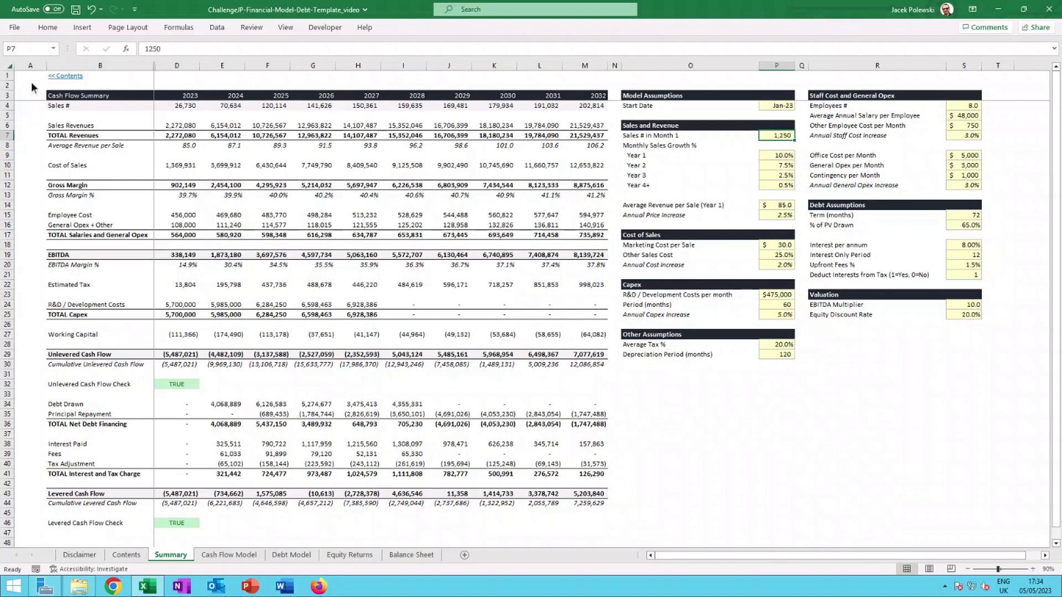
# On the Cash Flow Model sheet, inspect the start date link and the column B inputs for sales, price and variable costs.
pyautogui.hotkey('ctrl', 'pagedown')
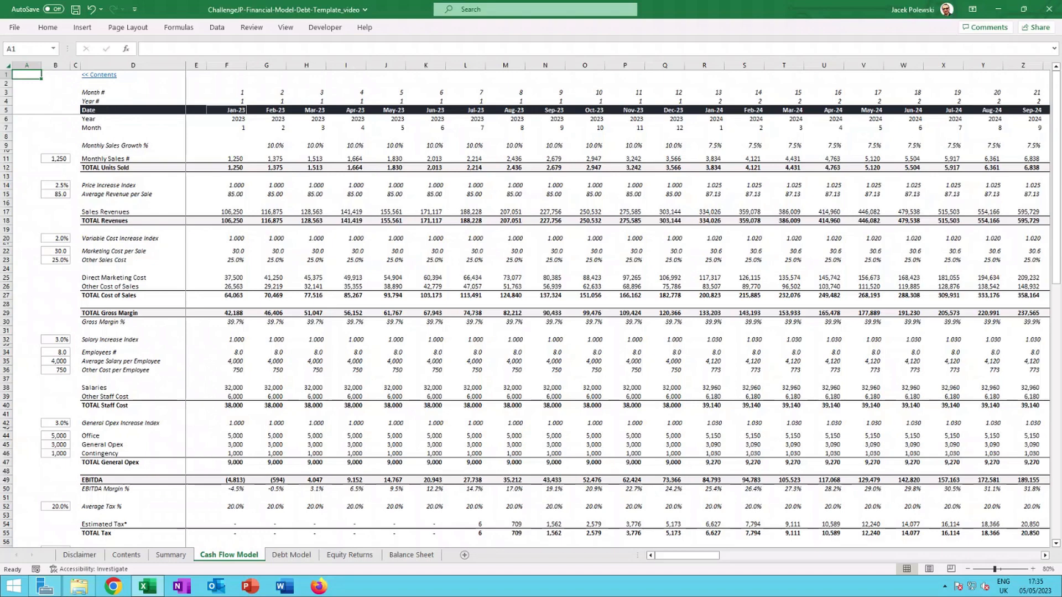
pyautogui.click(244, 110)
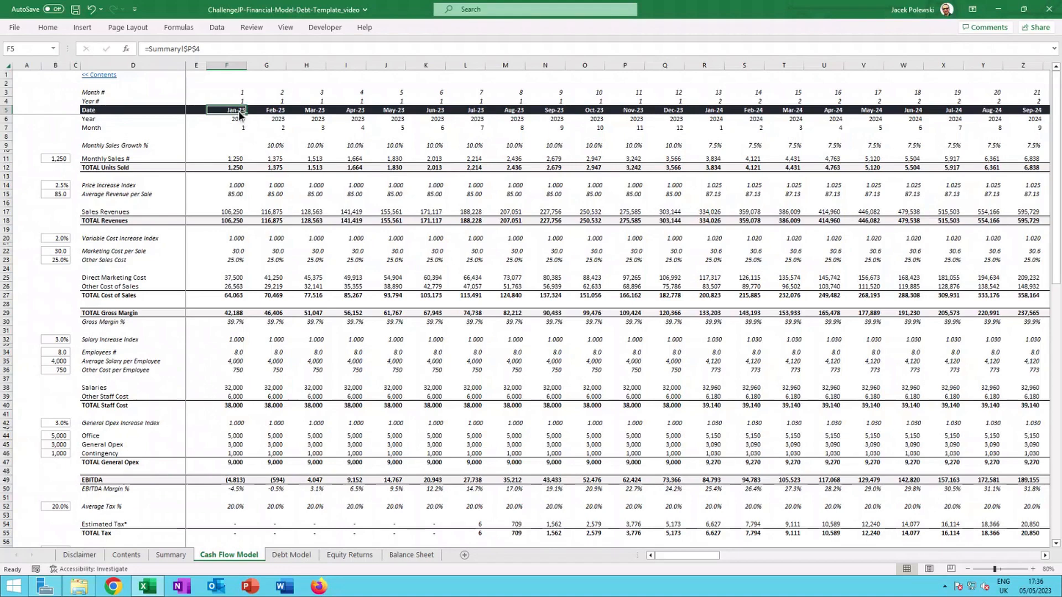
pyautogui.click(60, 160)
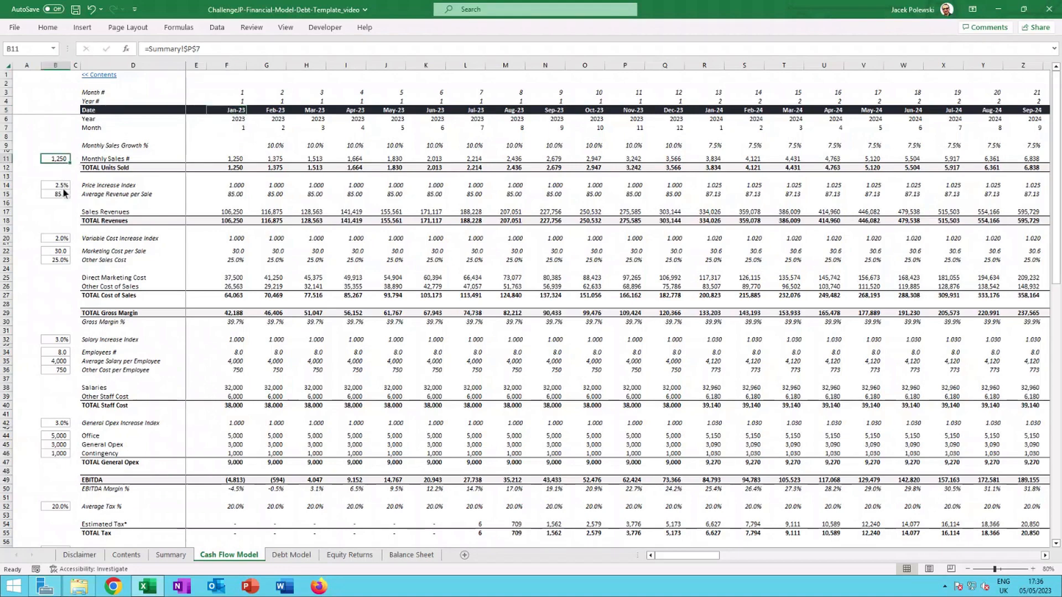
pyautogui.click(63, 189)
pyautogui.click(64, 197)
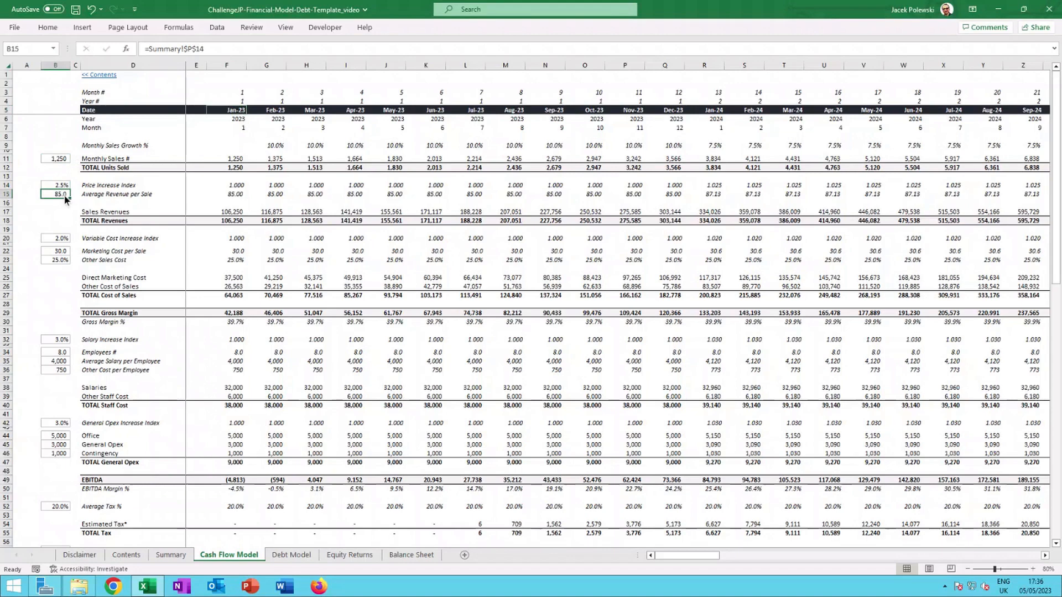
pyautogui.click(61, 238)
pyautogui.click(62, 253)
pyautogui.click(64, 264)
pyautogui.press('Up')
pyautogui.press('Up')
# Check the Monthly Sales # input in B11 against its source assumptions on the Summary sheet and return to the Cash Flow Model.
pyautogui.click(61, 159)
pyautogui.click(177, 560)
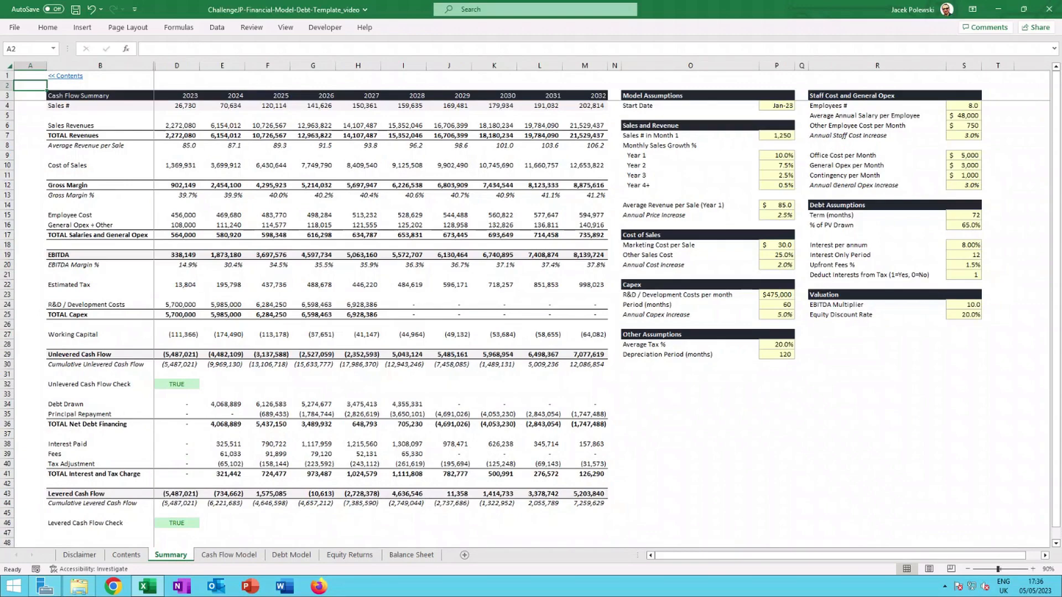
pyautogui.click(222, 556)
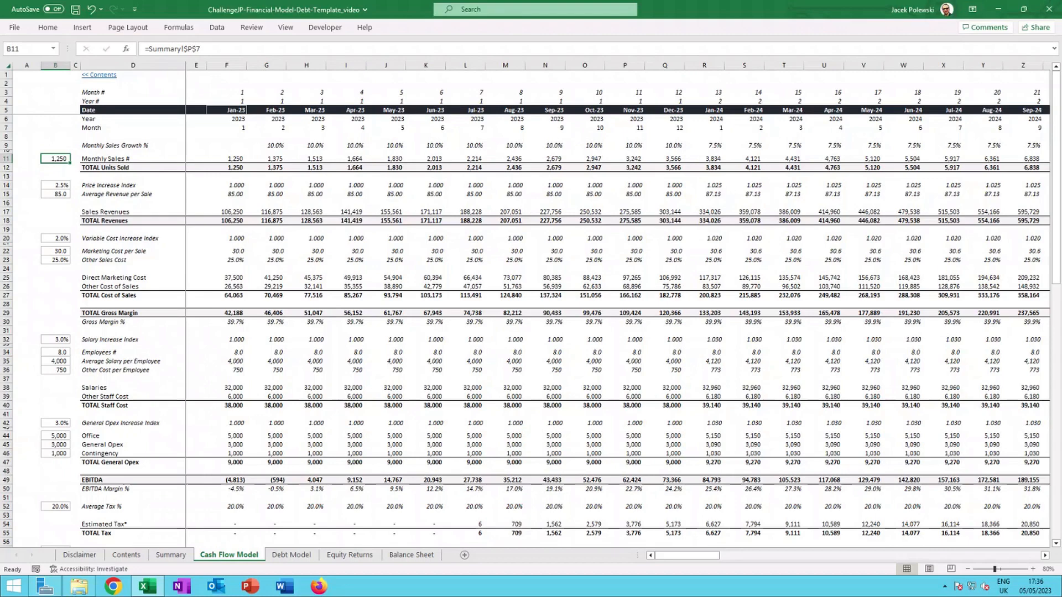
# Inspect the January 2023 Monthly Sales # formula and the February 2023 formulas for sales growth, monthly sales and total units sold.
pyautogui.click(239, 160)
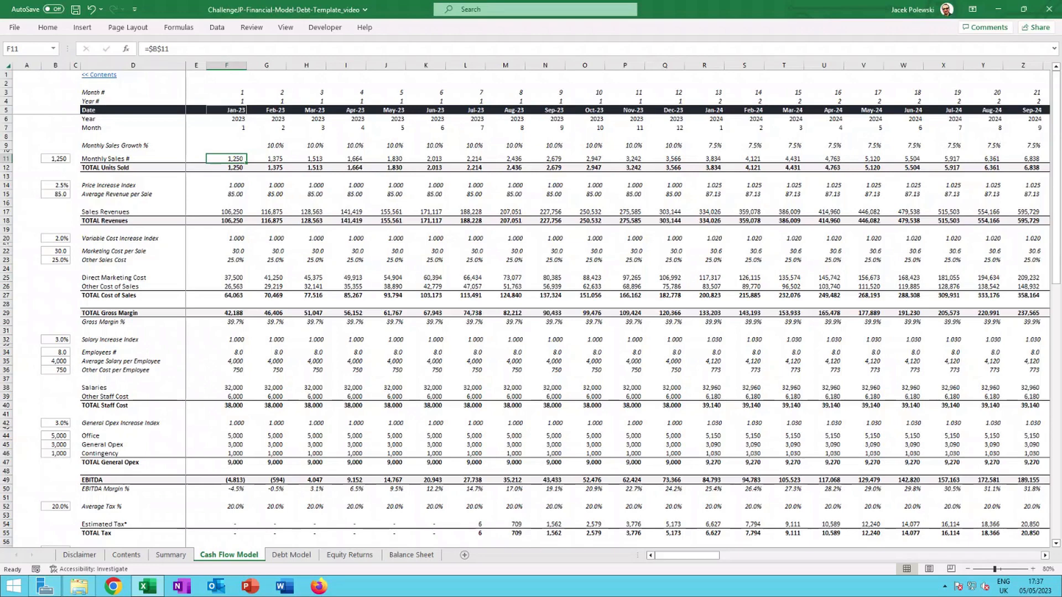
pyautogui.click(280, 146)
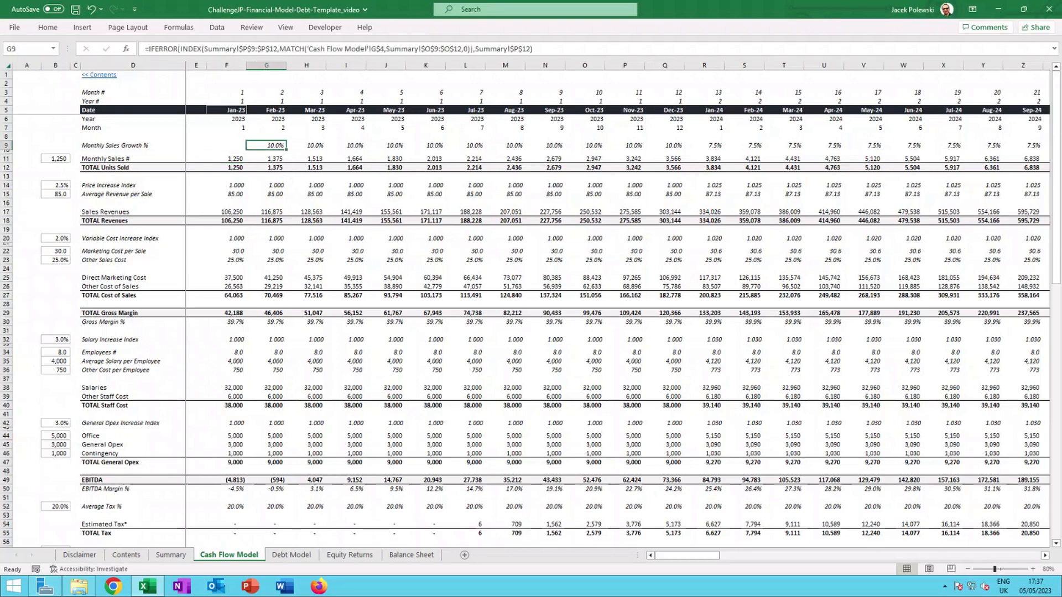
pyautogui.press('Down')
pyautogui.press('Down')
pyautogui.press('Down')
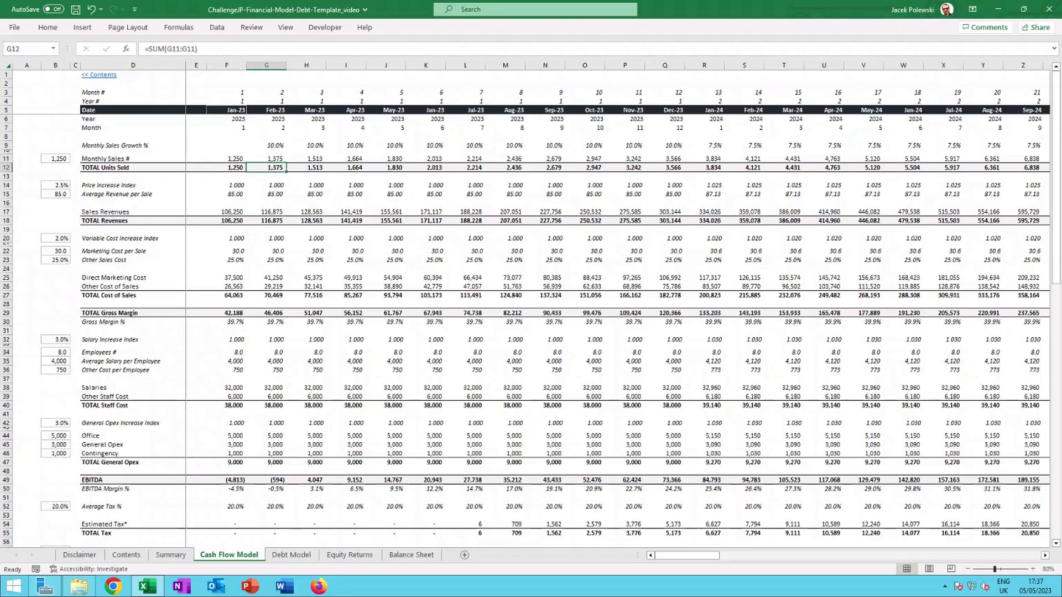
# Trace the cells referenced by the July 2023 Monthly Sales # formula and inspect the January and February 2024 formulas.
pyautogui.press('Up')
pyautogui.press('Right')
pyautogui.press('Right')
pyautogui.press('Right')
pyautogui.press('Right')
pyautogui.press('Right')
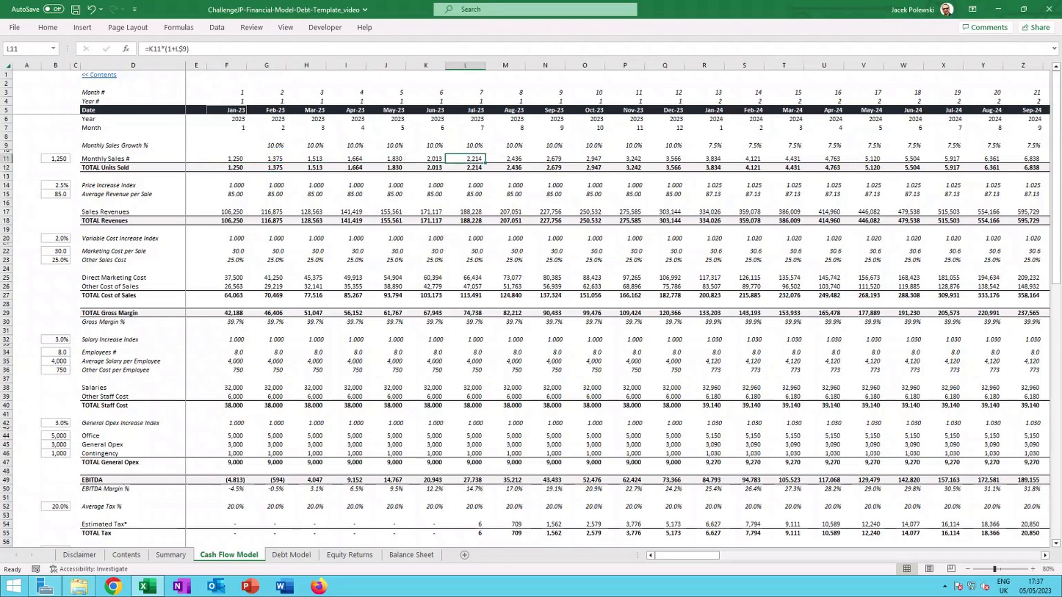
pyautogui.press('F2')
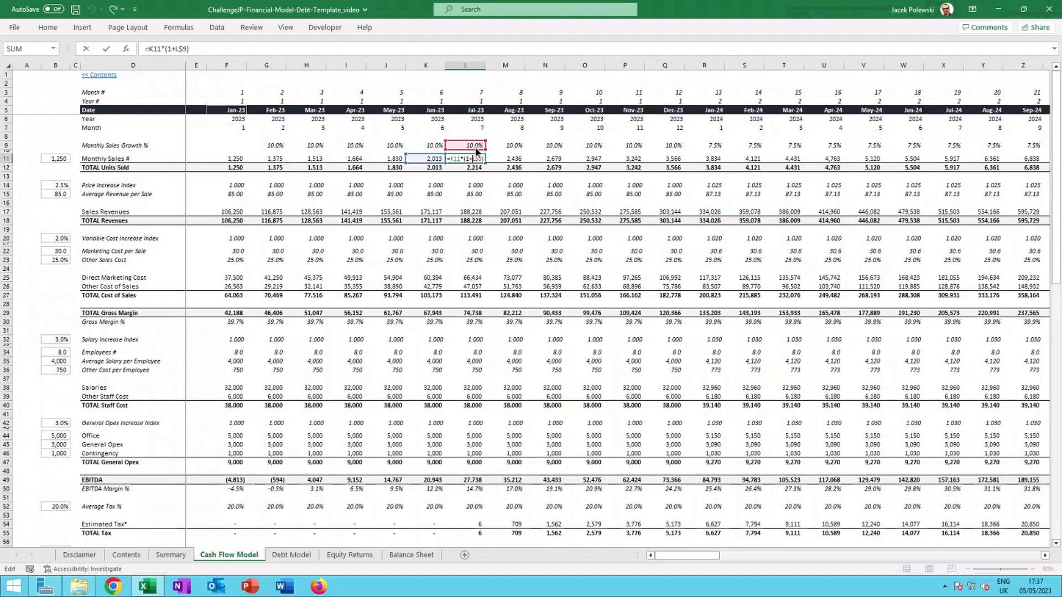
pyautogui.press('Escape')
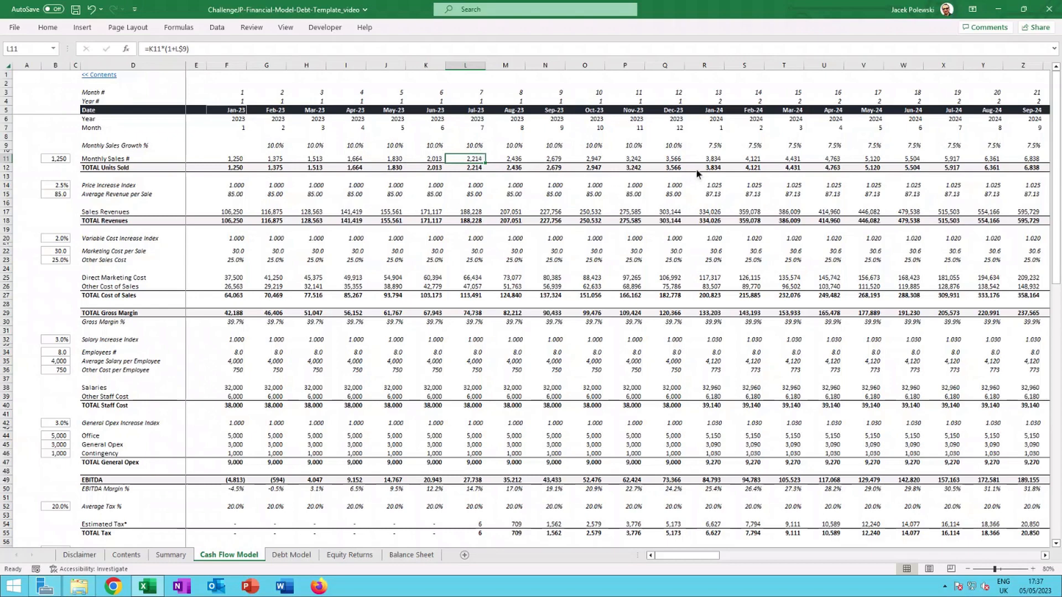
pyautogui.click(716, 159)
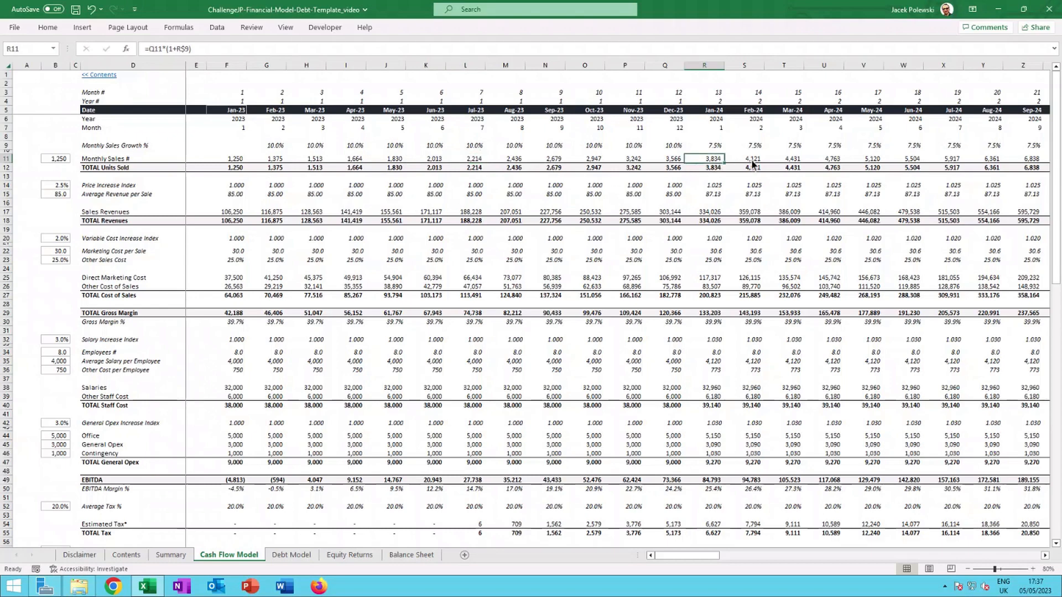
pyautogui.click(753, 161)
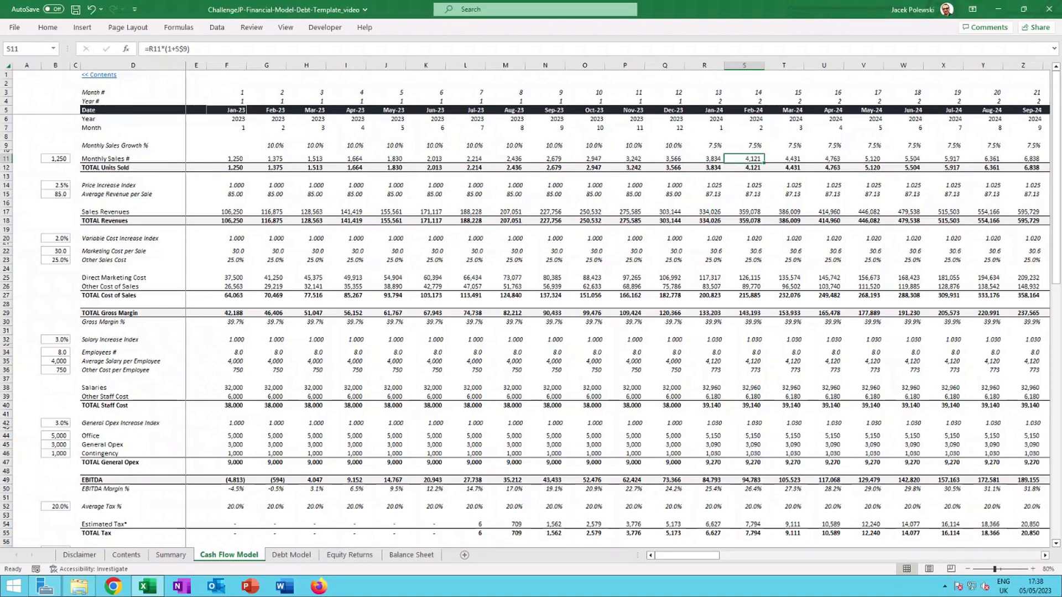
# Inspect the Price Increase Index formula for January 2023 and the Average Revenue per Sale formulas across the change of year.
pyautogui.click(133, 186)
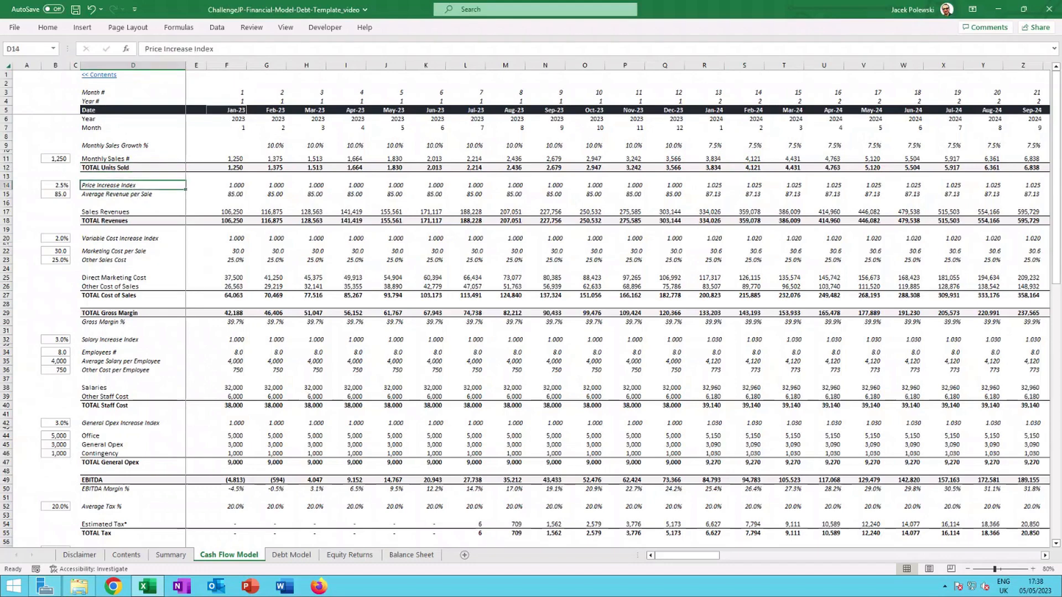
pyautogui.click(135, 196)
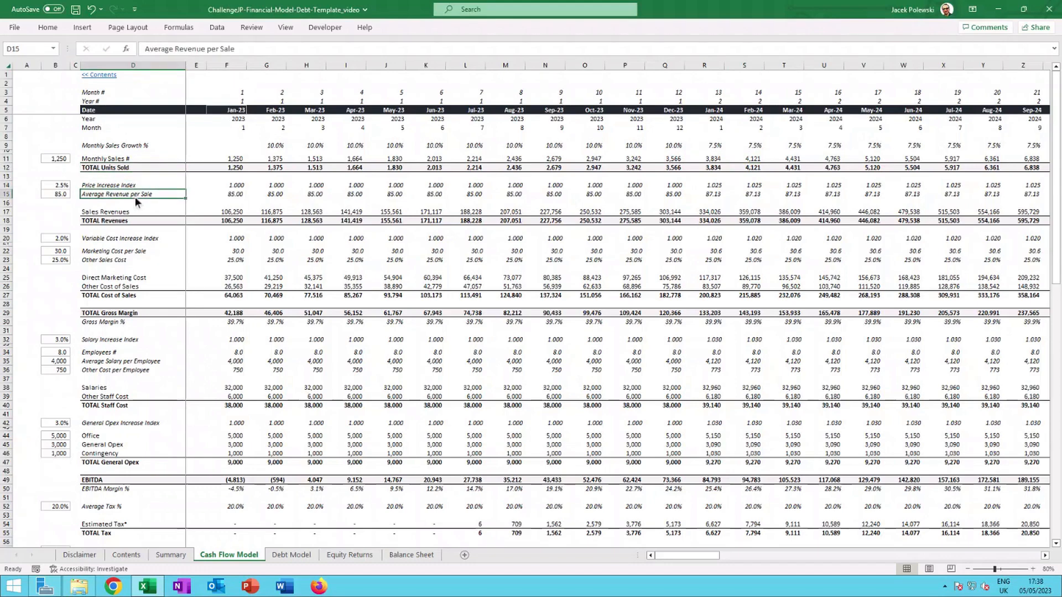
pyautogui.click(234, 187)
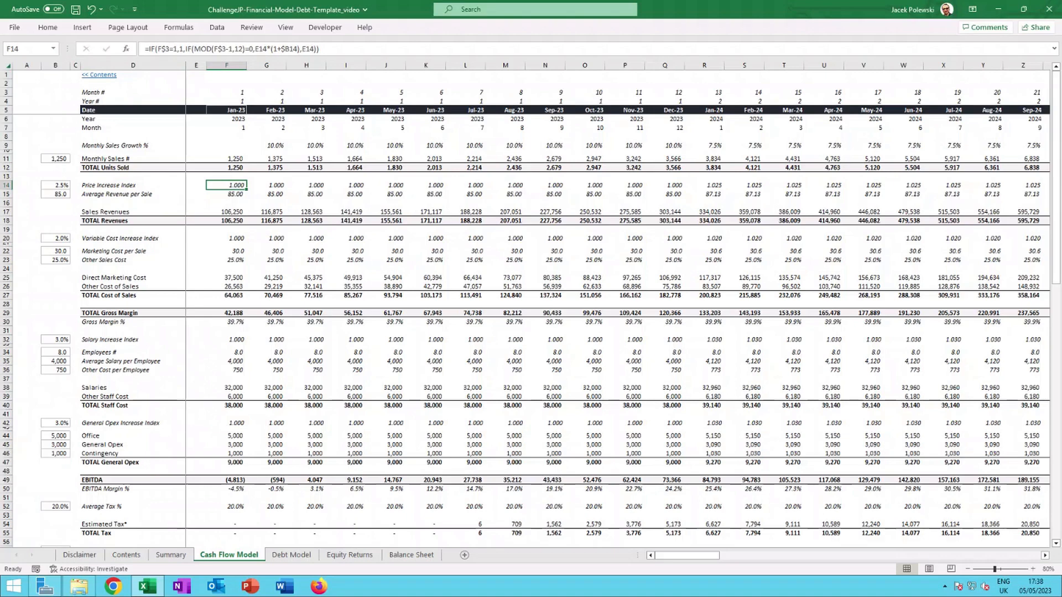
pyautogui.click(551, 195)
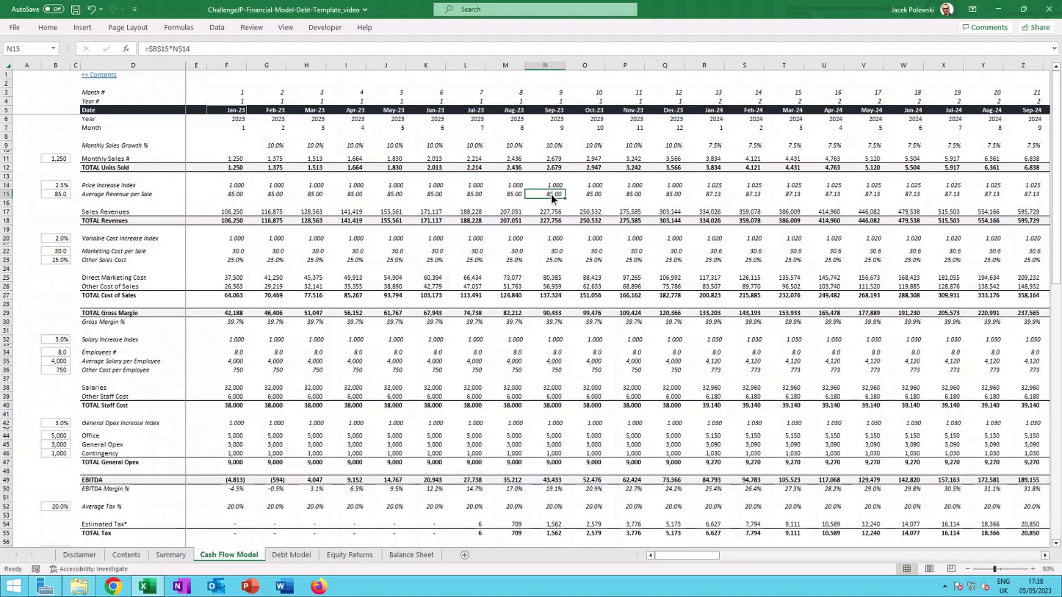
pyautogui.click(665, 197)
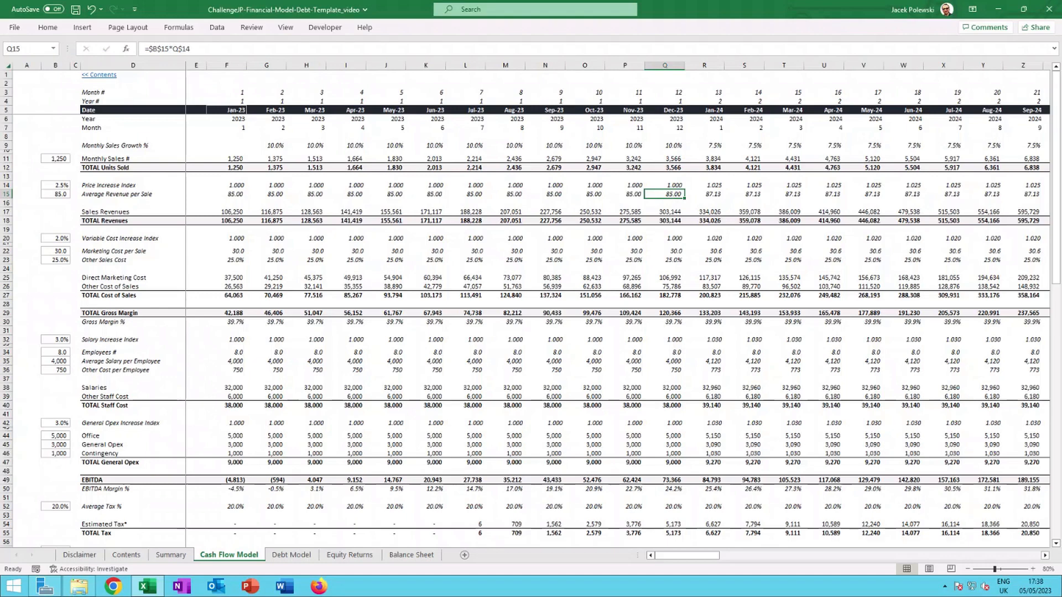
pyautogui.click(714, 193)
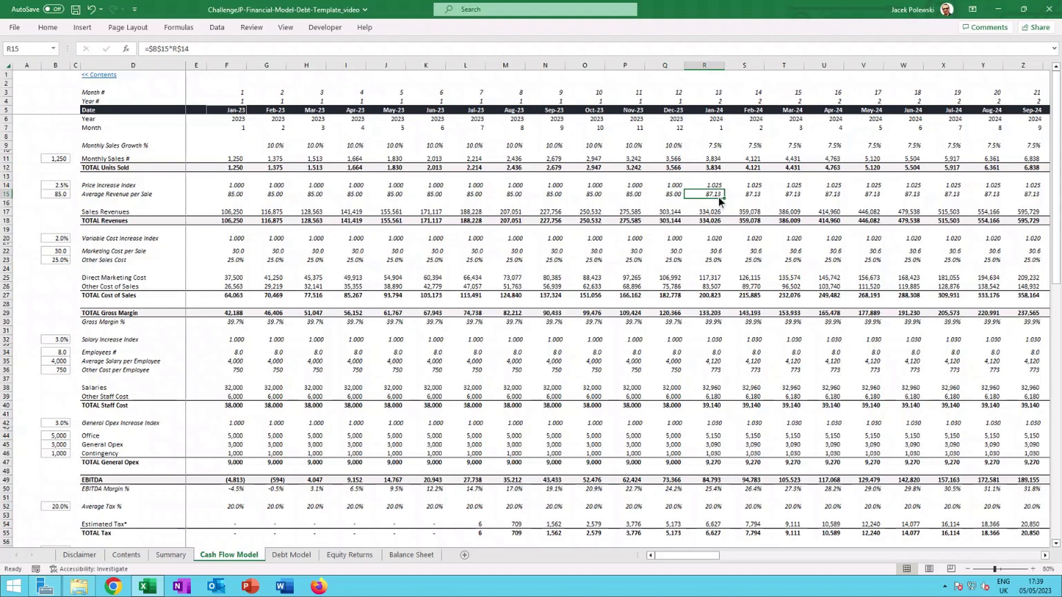
# Trace the cells referenced by the January 2024 Sales Revenues formula and check that month's TOTAL Revenues.
pyautogui.click(707, 215)
pyautogui.doubleClick(712, 216)
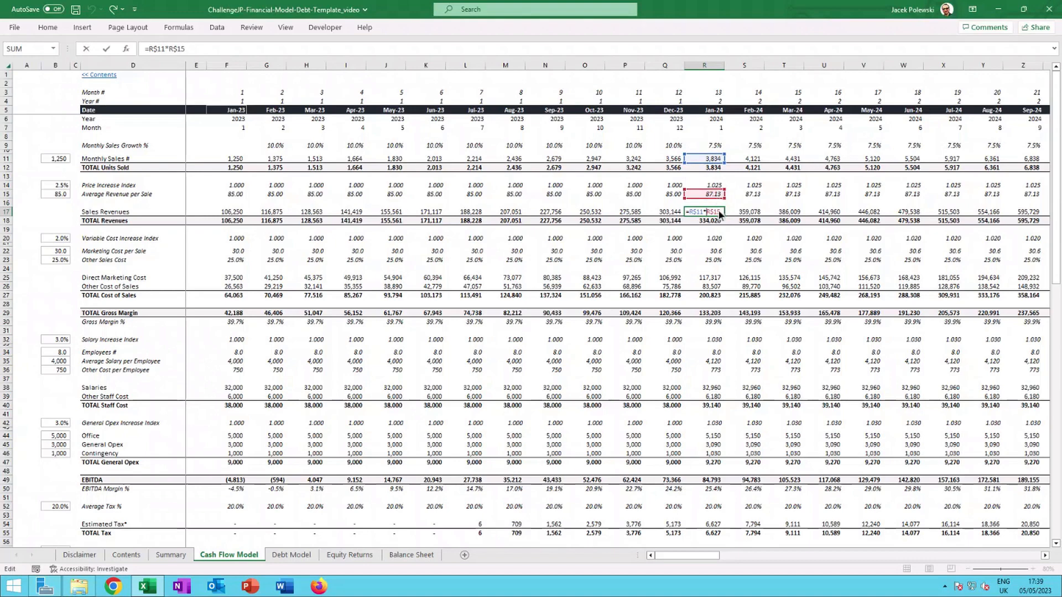
pyautogui.hotkey('ctrl', 'Return')
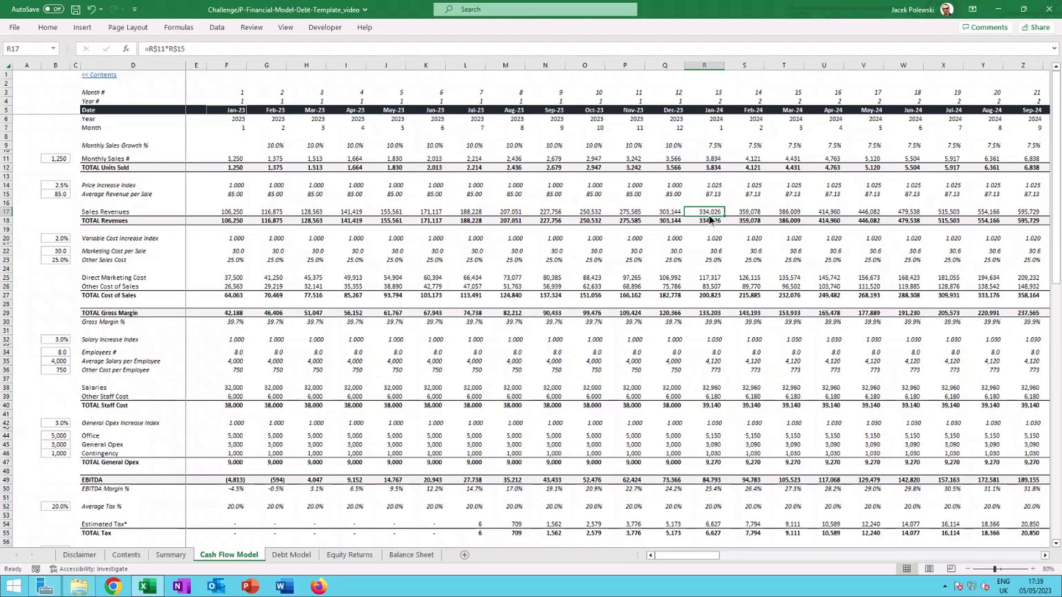
pyautogui.click(711, 220)
# Review the variable cost index, marketing and other sales cost rows, and inspect the September 2023 Direct Marketing Cost formula.
pyautogui.click(156, 240)
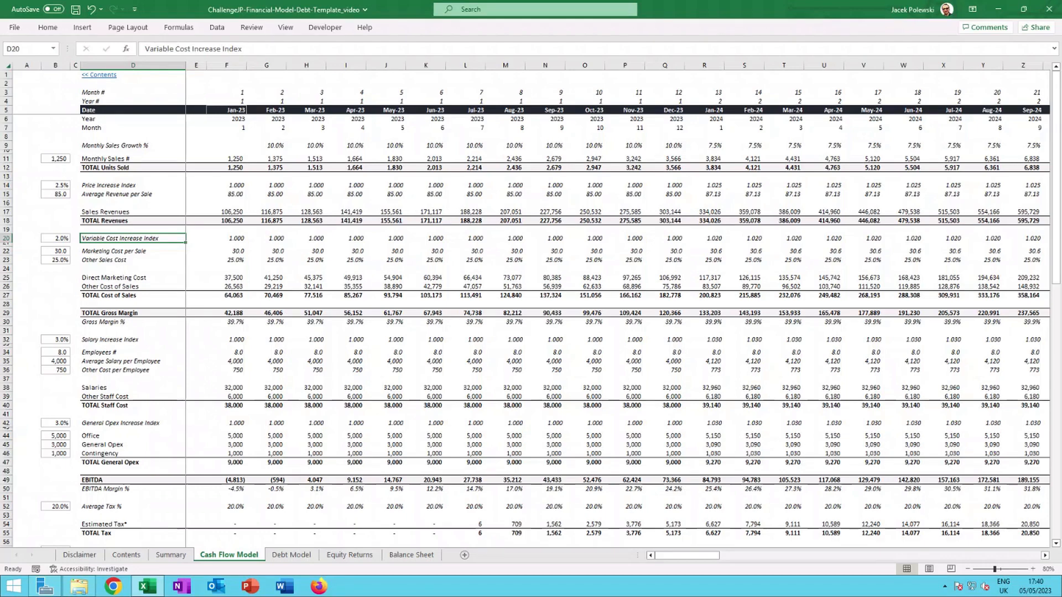
pyautogui.click(153, 252)
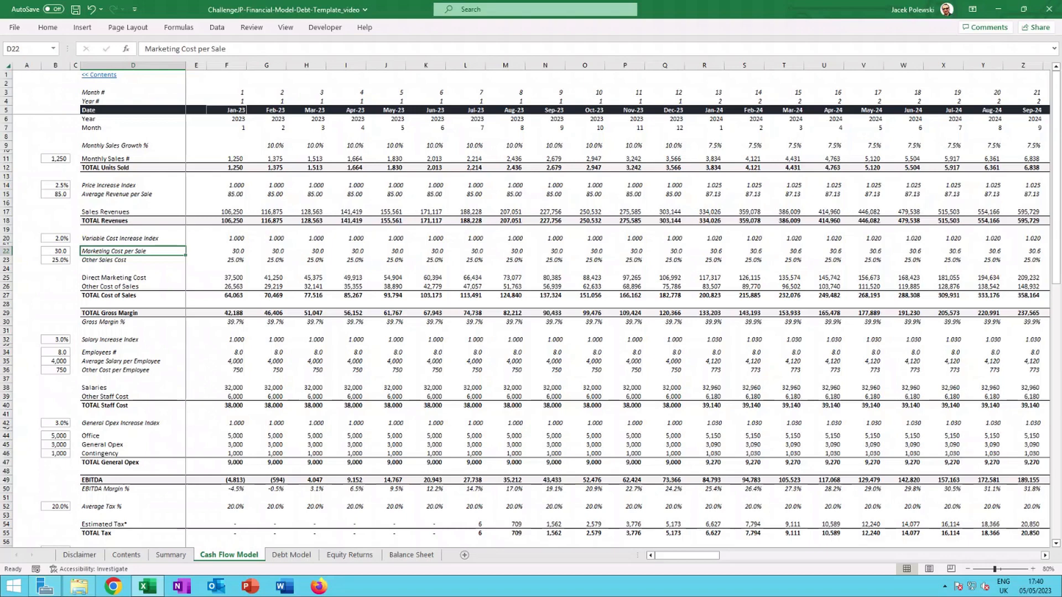
pyautogui.click(138, 259)
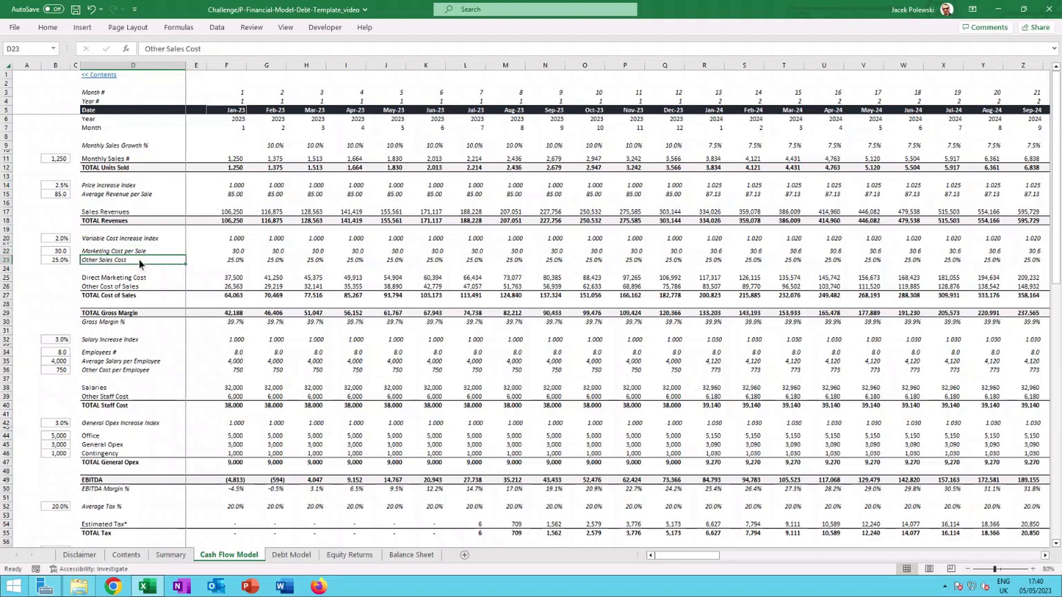
pyautogui.click(278, 262)
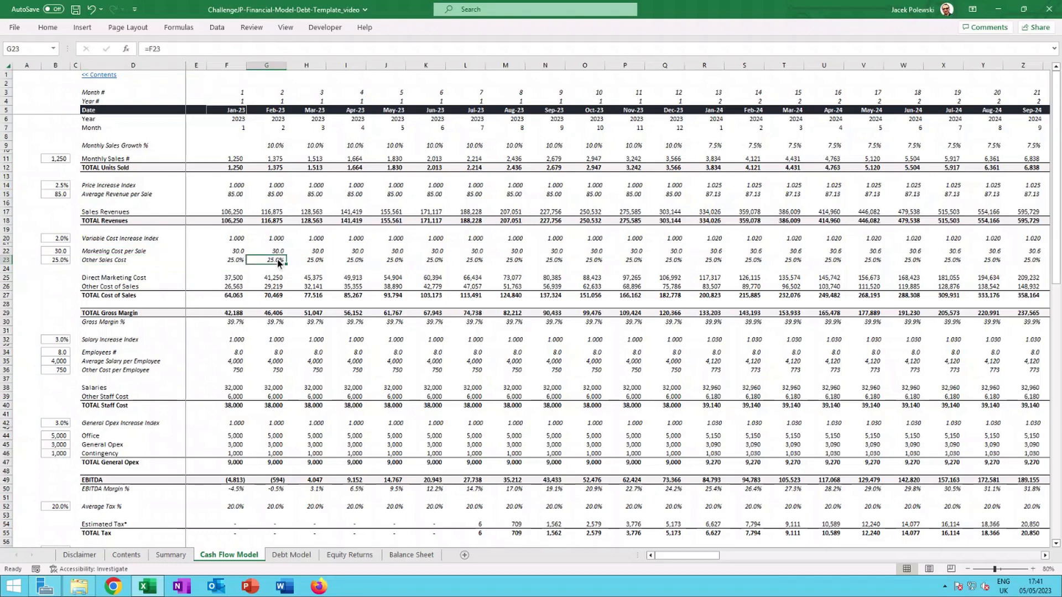
pyautogui.click(556, 279)
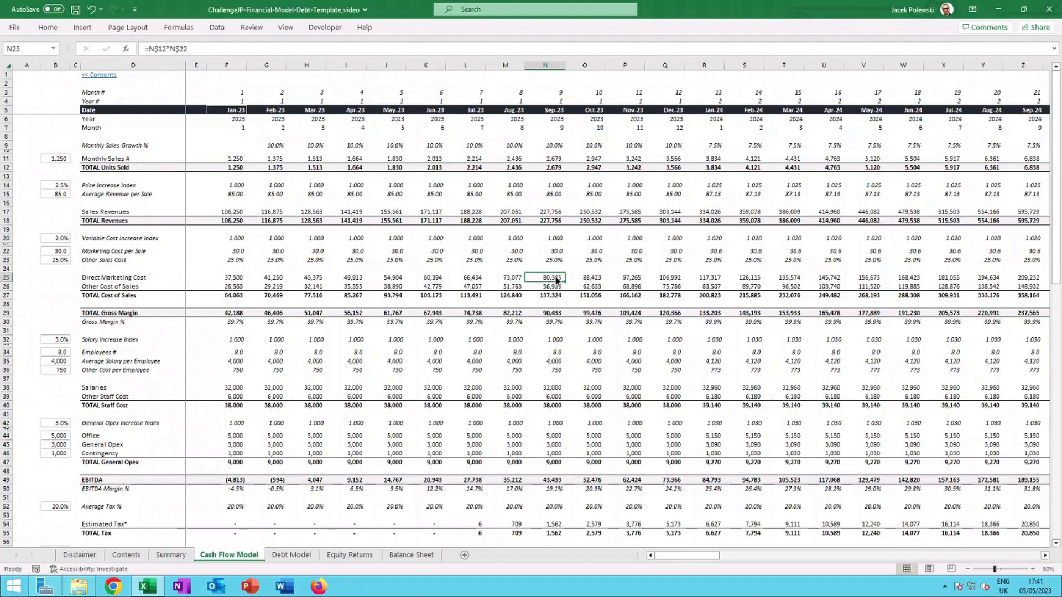
# Trace the cells referenced by the September 2023 Direct Marketing Cost and Other Cost of Sales formulas, and inspect that month's TOTAL Cost of Sales.
pyautogui.press('F2')
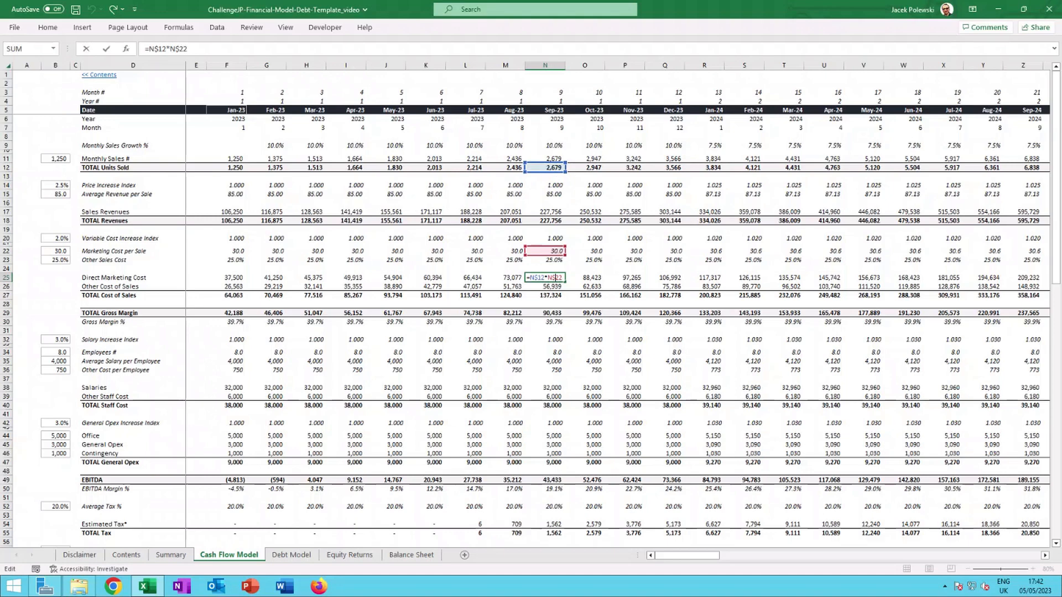
pyautogui.press('Return')
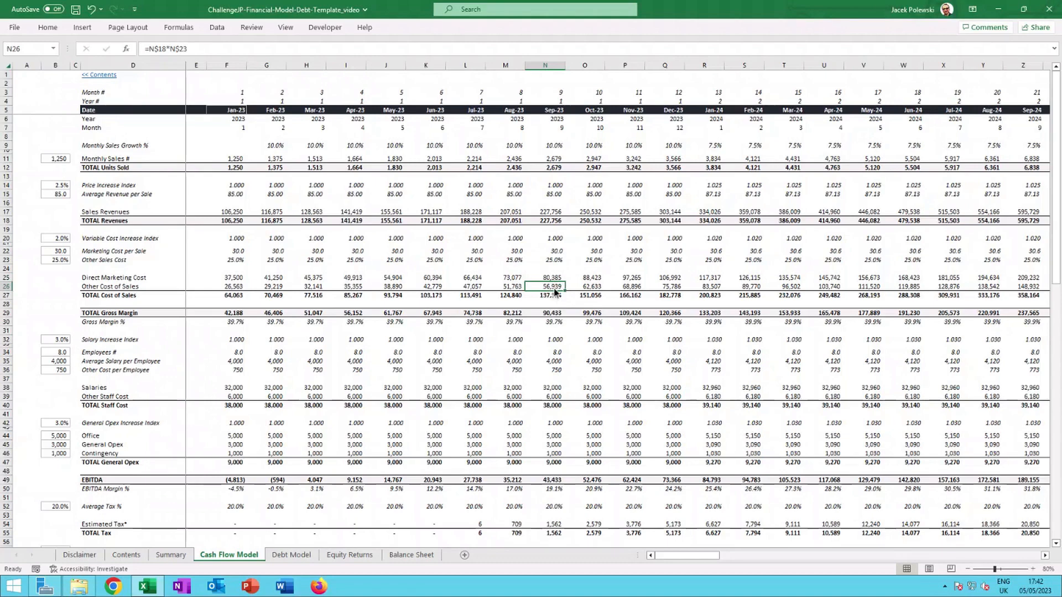
pyautogui.press('F2')
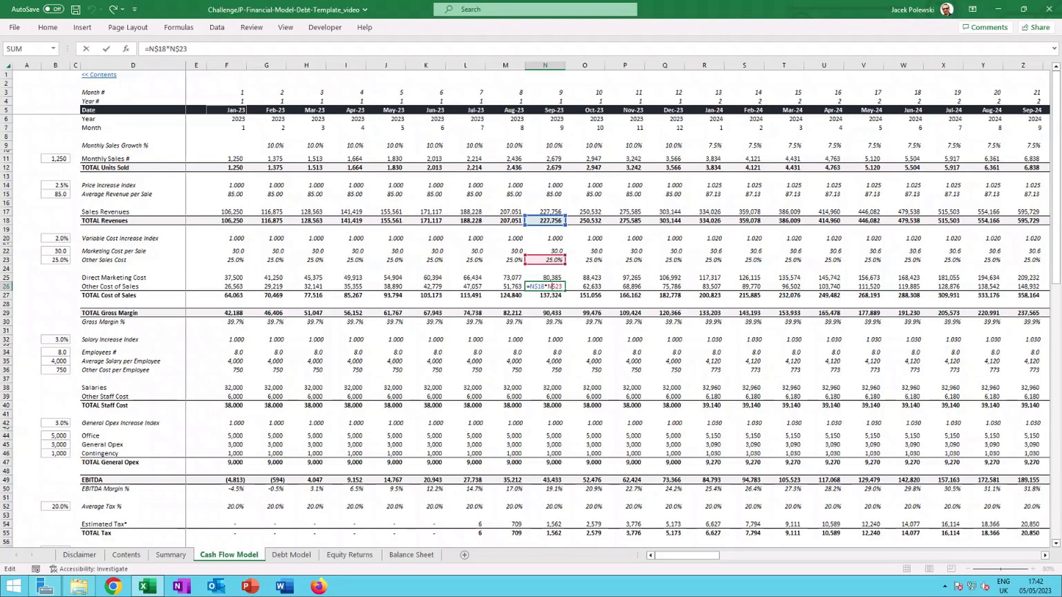
pyautogui.hotkey('ctrl', 'Return')
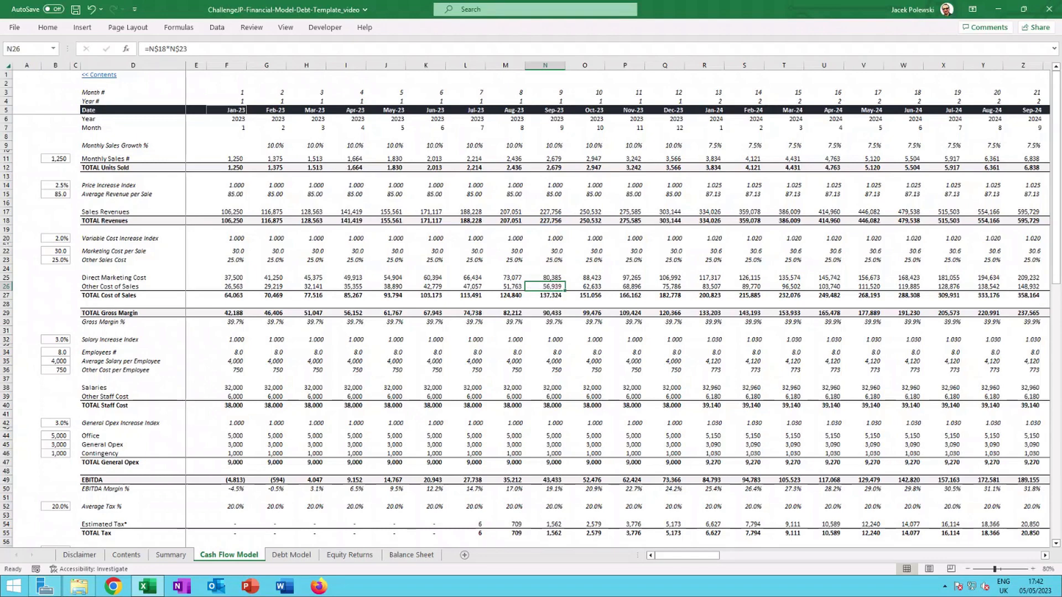
pyautogui.press('Down')
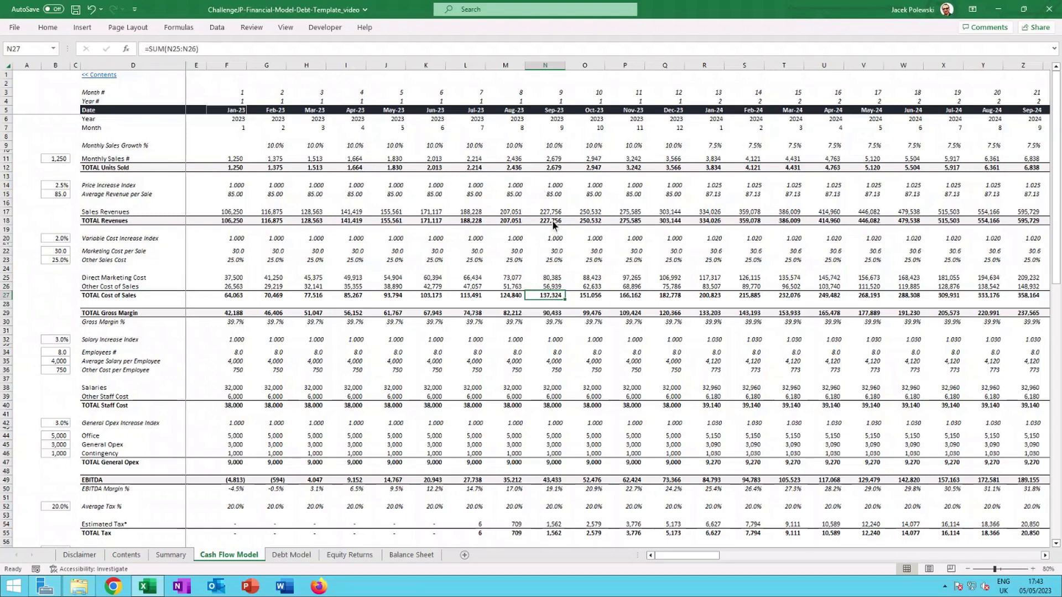
# Trace the cells referenced by the September 2023 TOTAL Gross Margin formula and check that month's Gross Margin %.
pyautogui.click(553, 315)
pyautogui.doubleClick(551, 313)
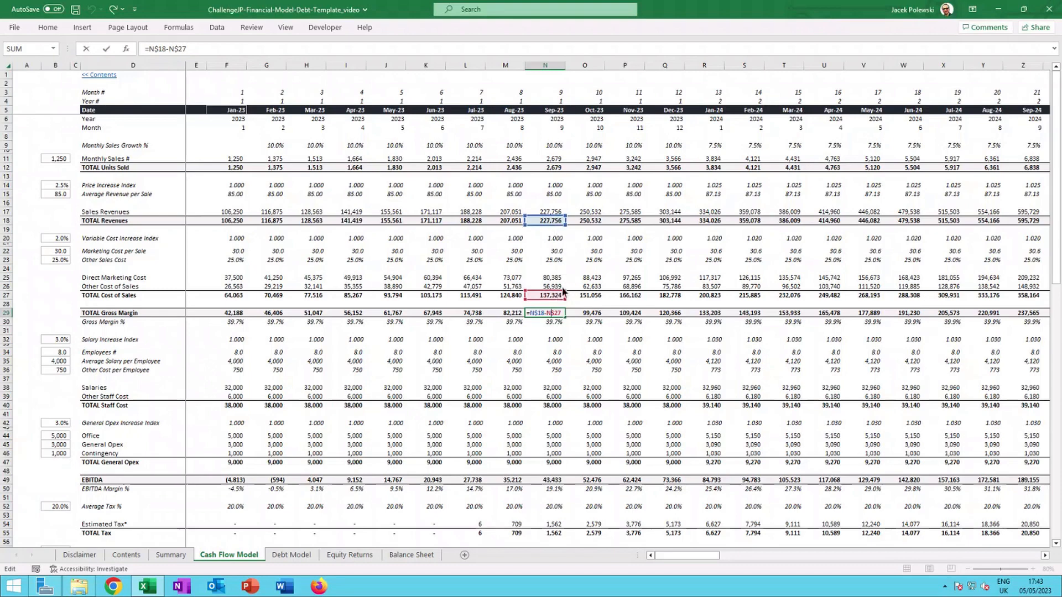
pyautogui.hotkey('ctrl', 'Return')
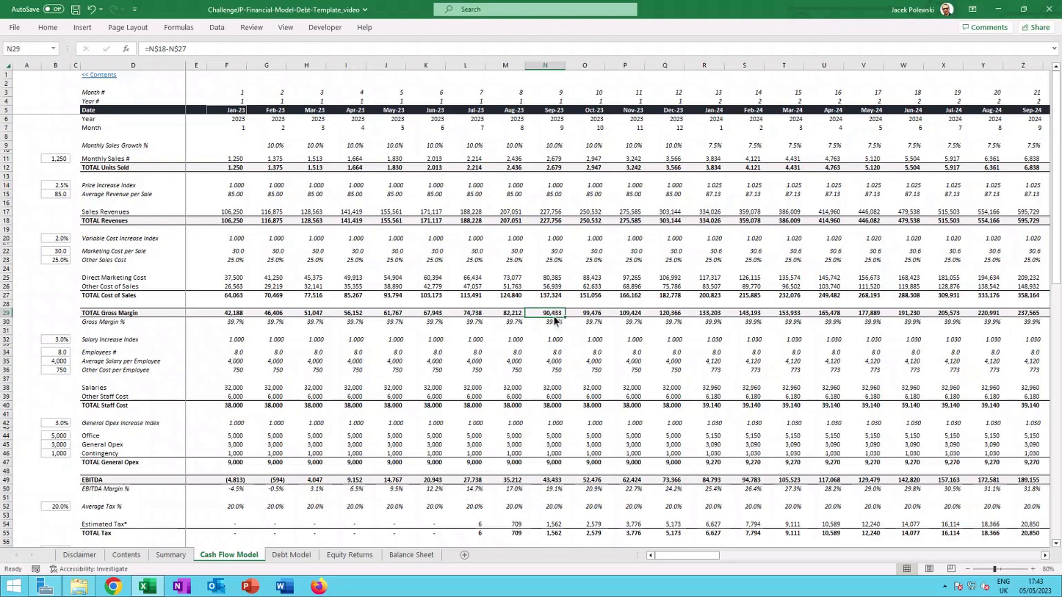
pyautogui.click(557, 322)
# Inspect the September 2023 formulas for Employees #, Average Salary per Employee and Other Cost per Employee.
pyautogui.click(555, 353)
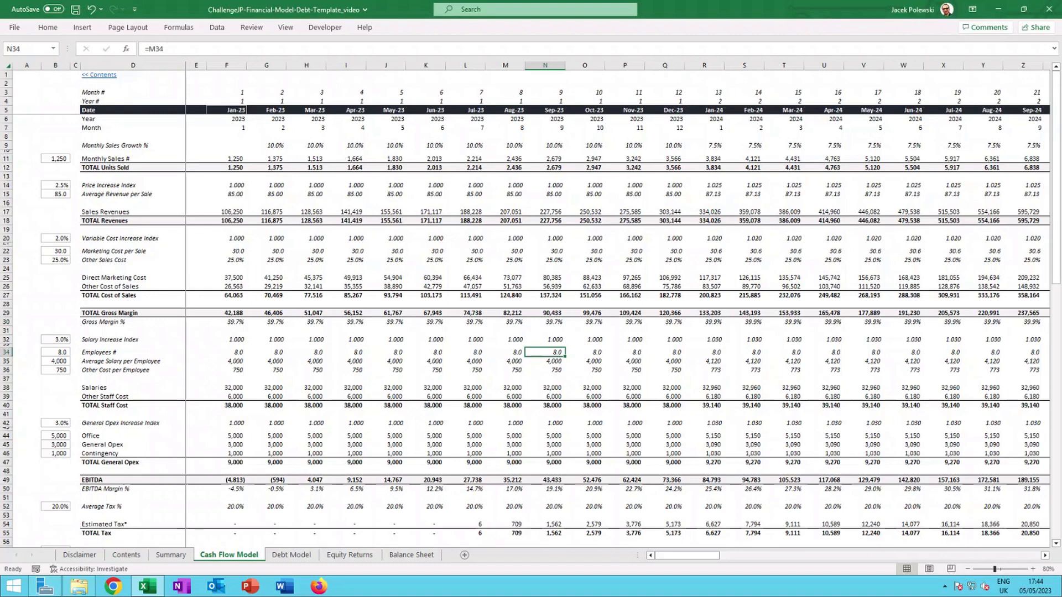
pyautogui.click(552, 361)
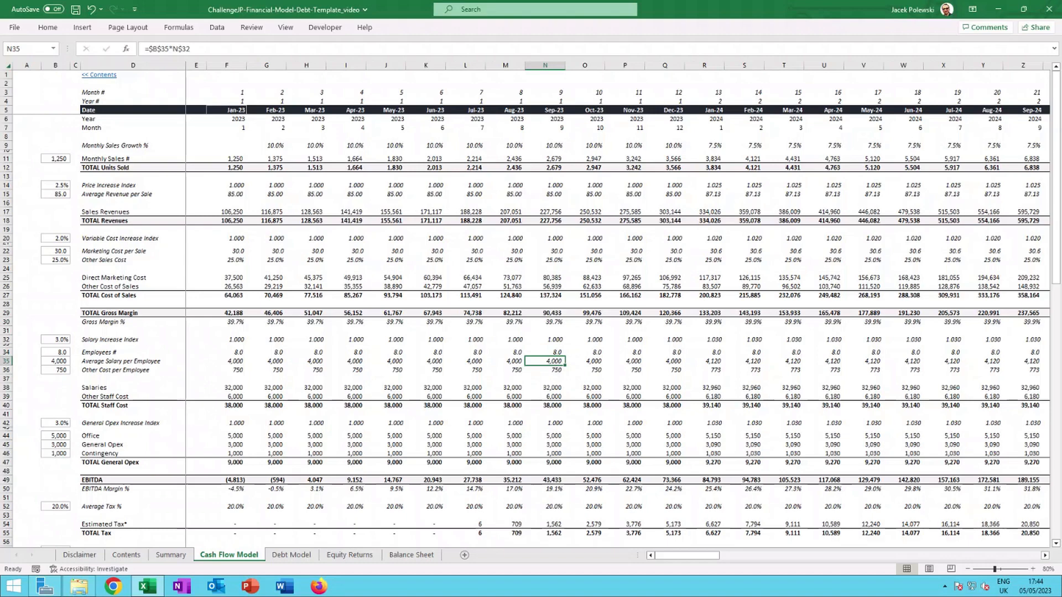
pyautogui.click(549, 370)
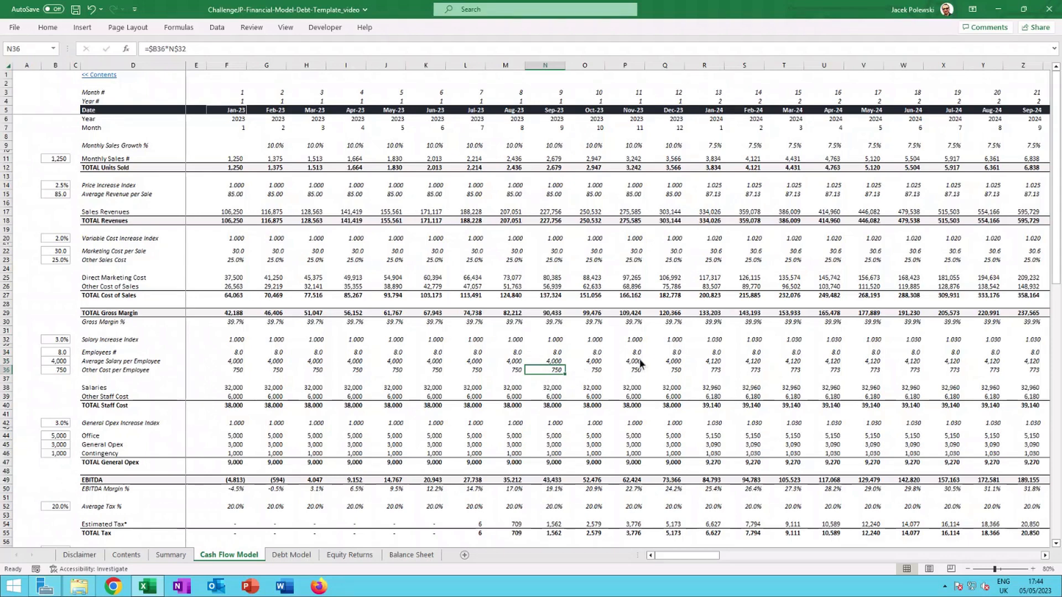
# Trace the September 2023 Salaries and Other Staff Cost formulas, and inspect TOTAL Staff Cost and the January 2024 Salary Increase Index.
pyautogui.click(549, 389)
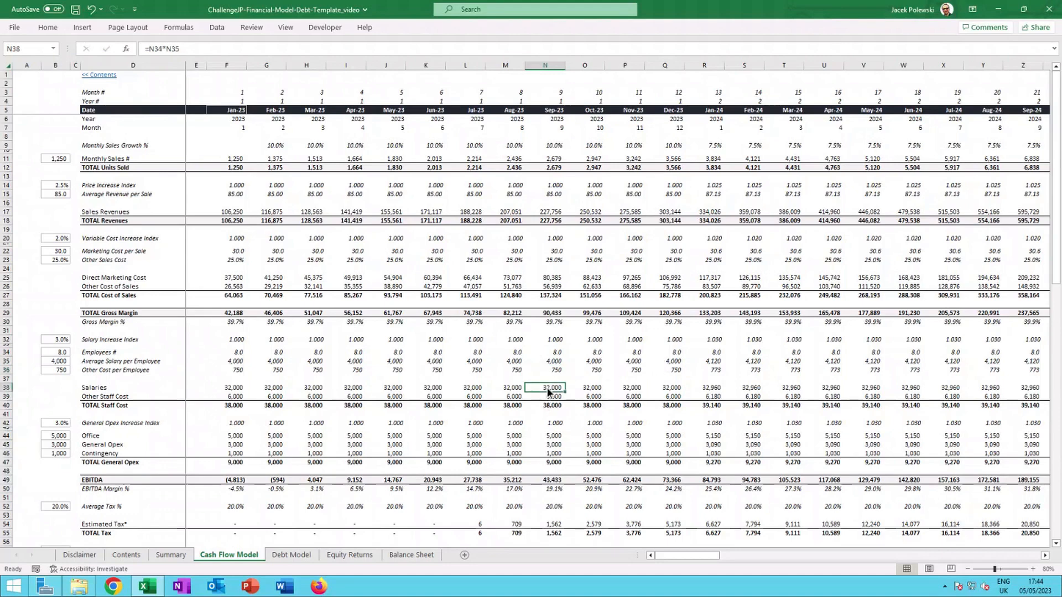
pyautogui.doubleClick(549, 389)
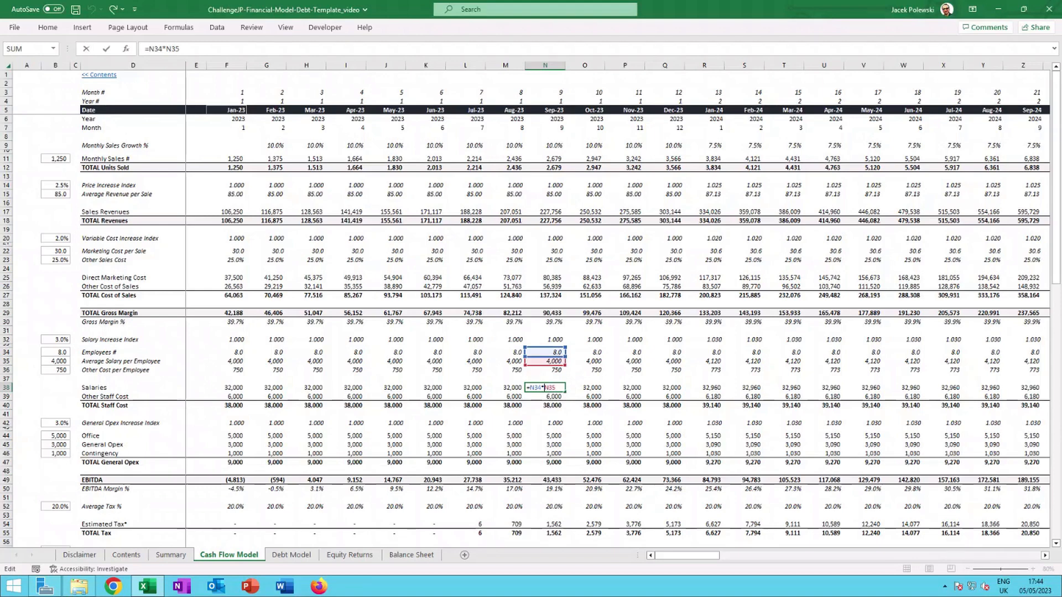
pyautogui.press('Escape')
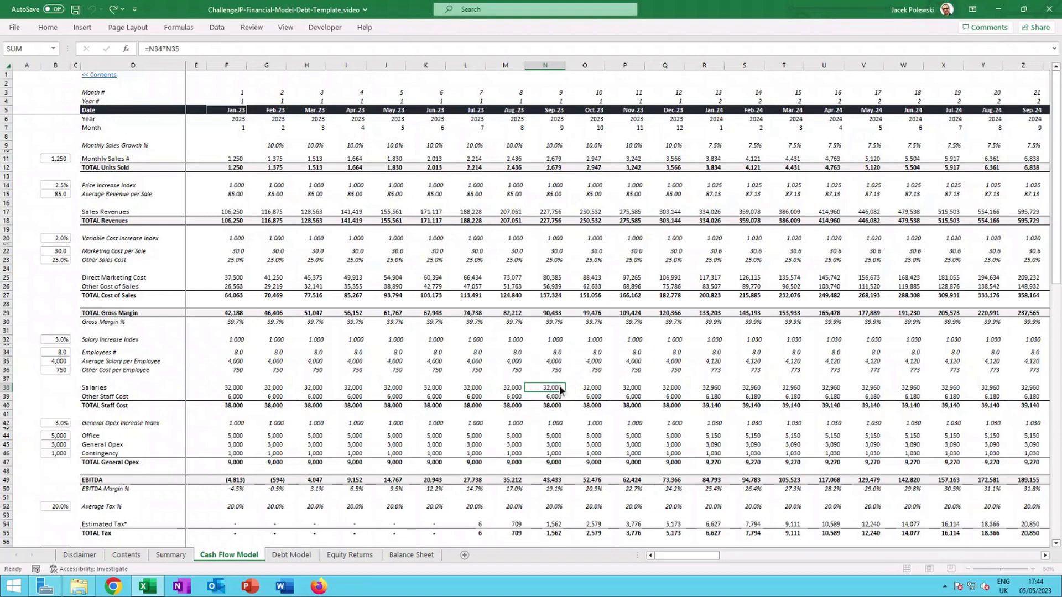
pyautogui.click(556, 398)
pyautogui.doubleClick(556, 397)
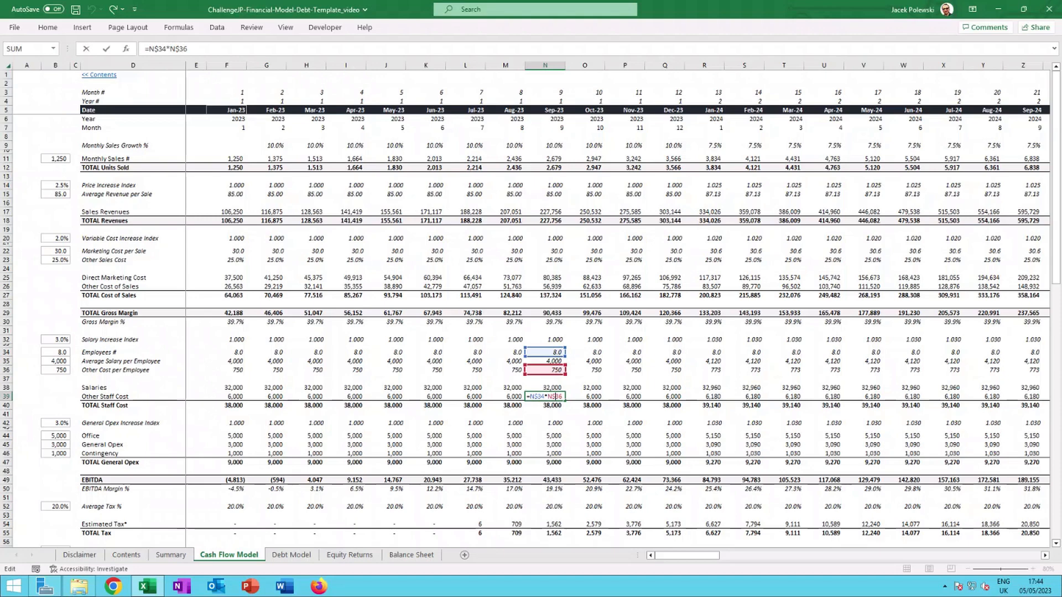
pyautogui.press('Escape')
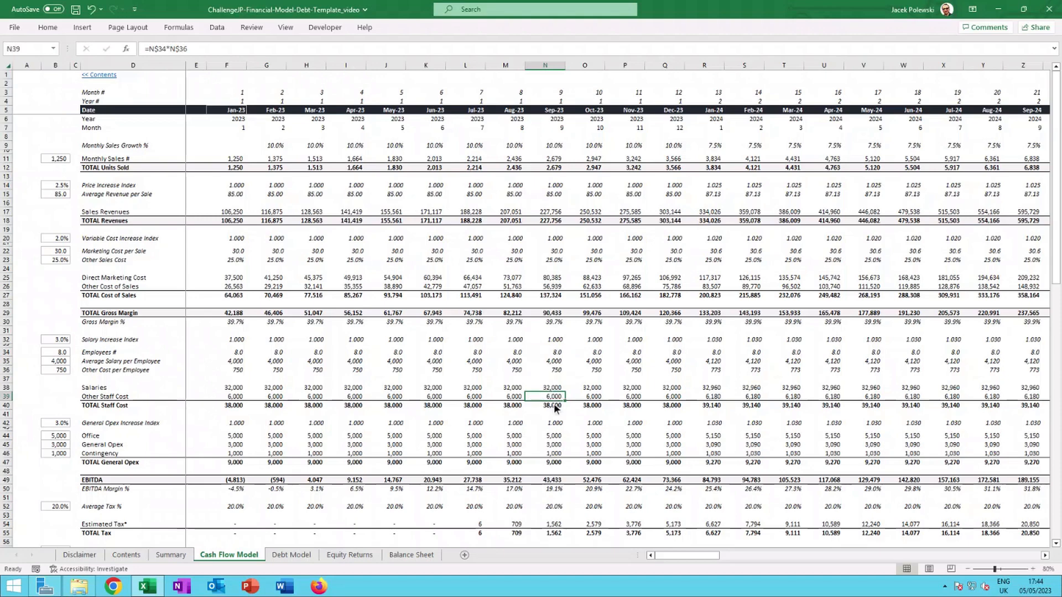
pyautogui.click(553, 404)
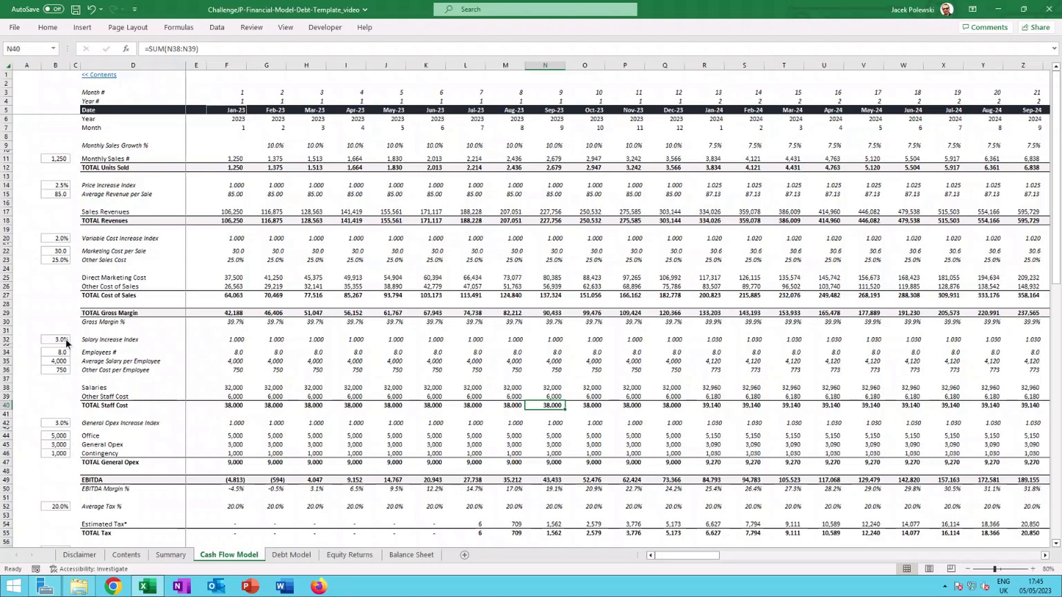
pyautogui.click(713, 343)
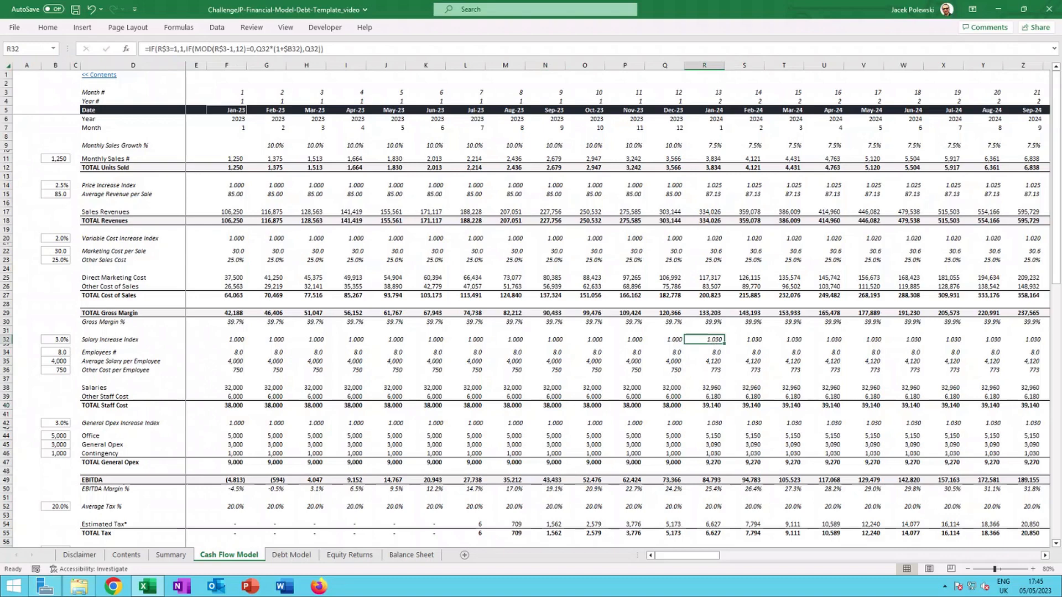
# Inspect the September 2023 Office, General Opex and Contingency formulas and compare TOTAL General Opex across the change to 2024.
pyautogui.click(553, 436)
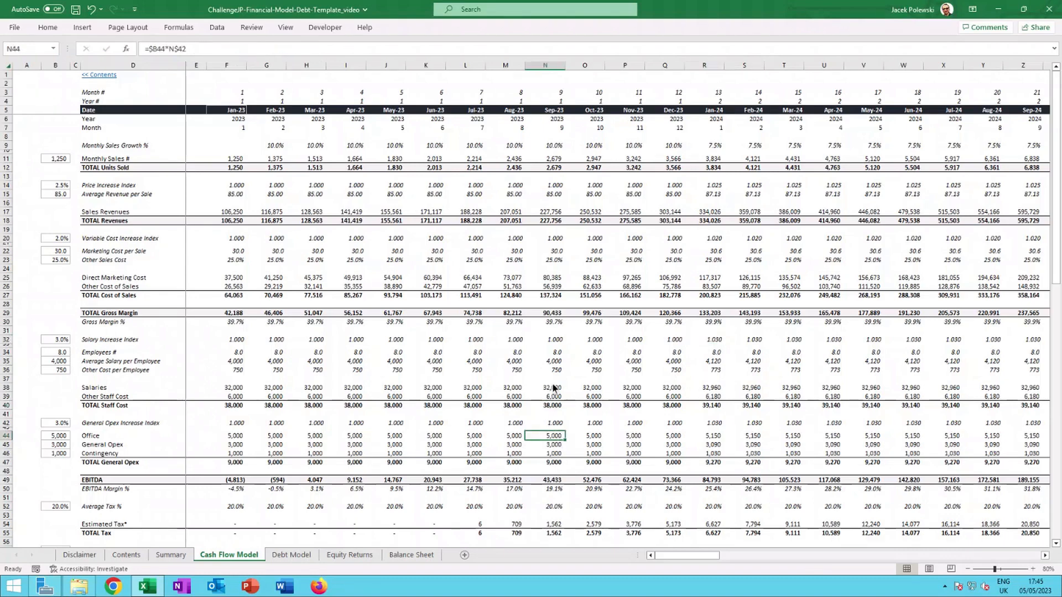
pyautogui.scroll(-5, 553, 388)
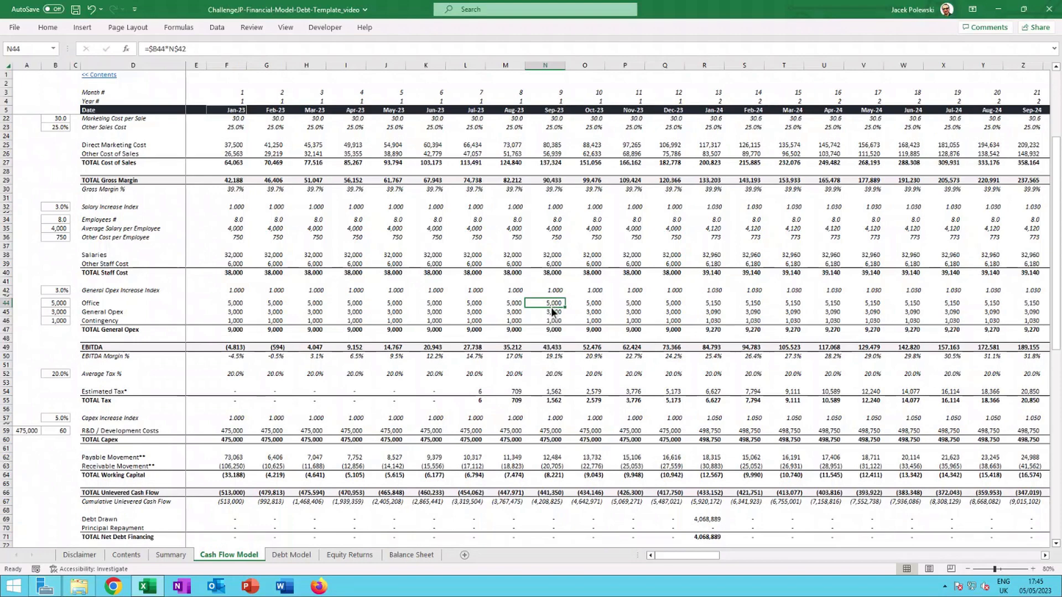
pyautogui.click(553, 313)
pyautogui.click(554, 323)
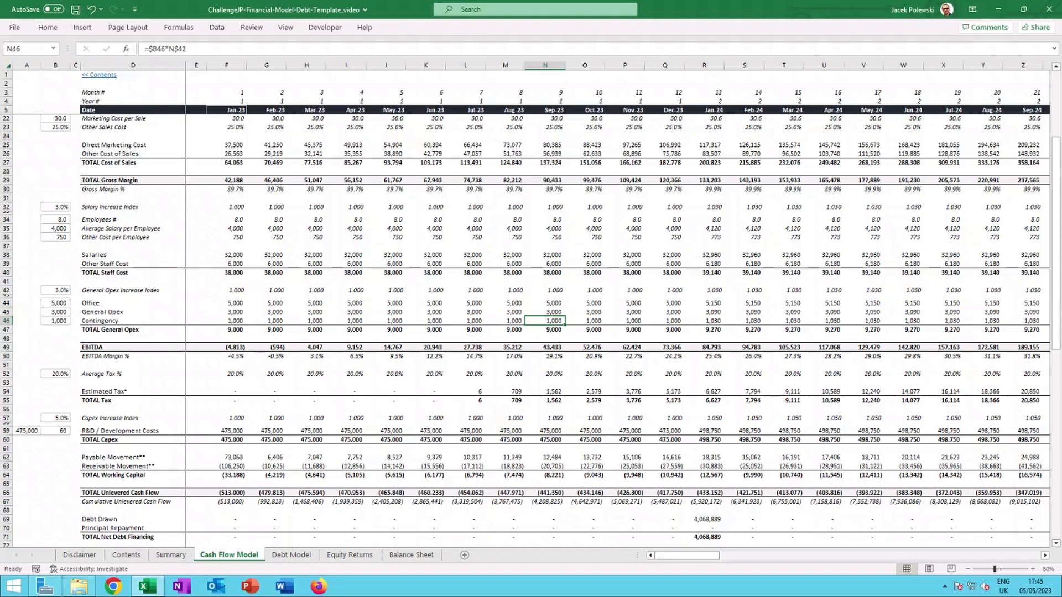
pyautogui.press('Down')
pyautogui.press('Right')
pyautogui.press('Right')
pyautogui.press('Right')
pyautogui.press('Right')
pyautogui.press('Right')
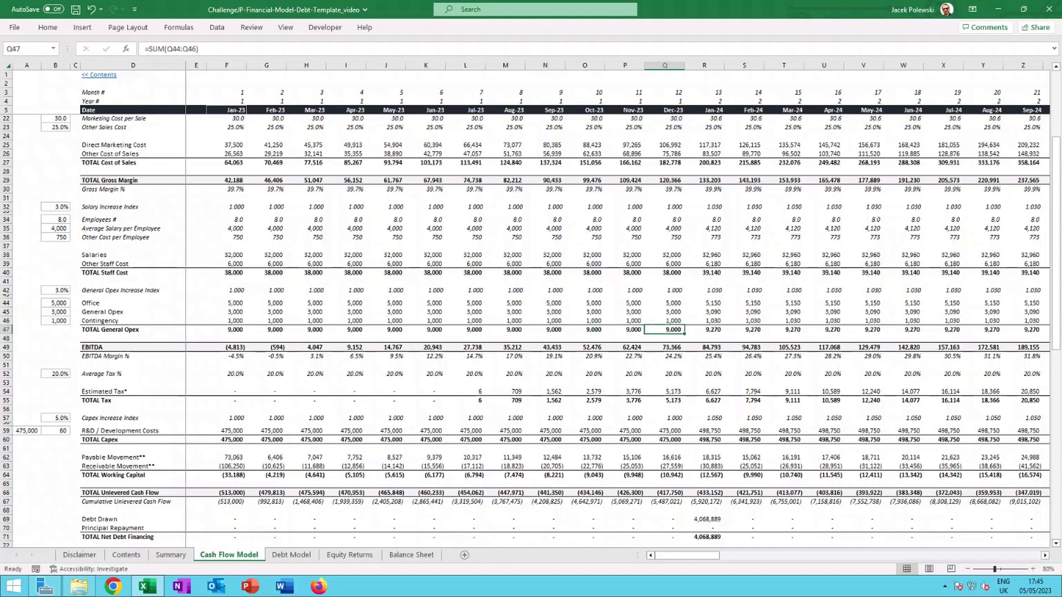
pyautogui.press('Left')
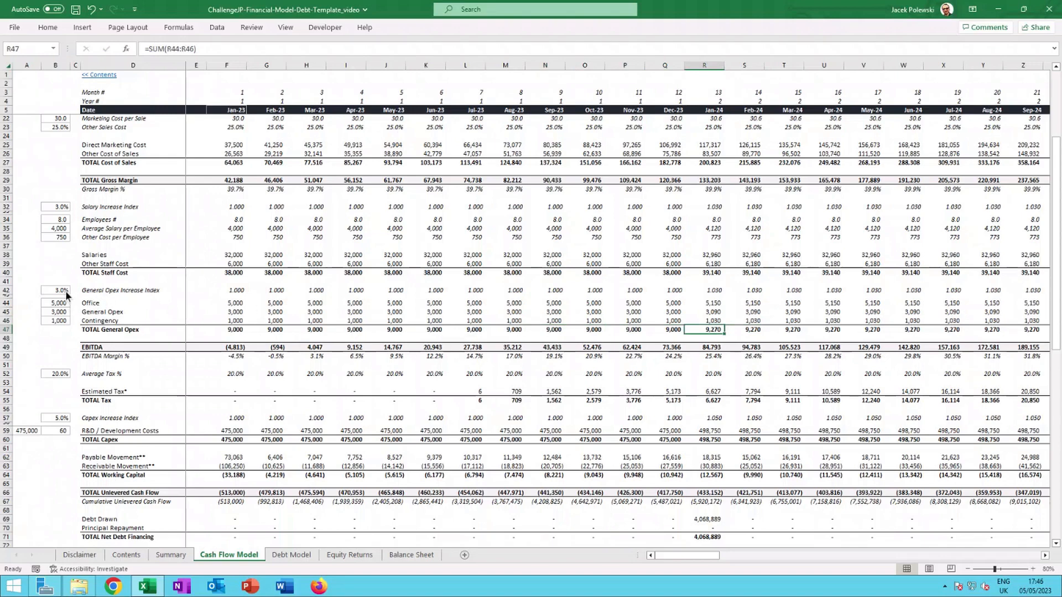
# Inspect the January 2024 EBITDA and EBITDA Margin % formulas.
pyautogui.scroll(1, 709, 274)
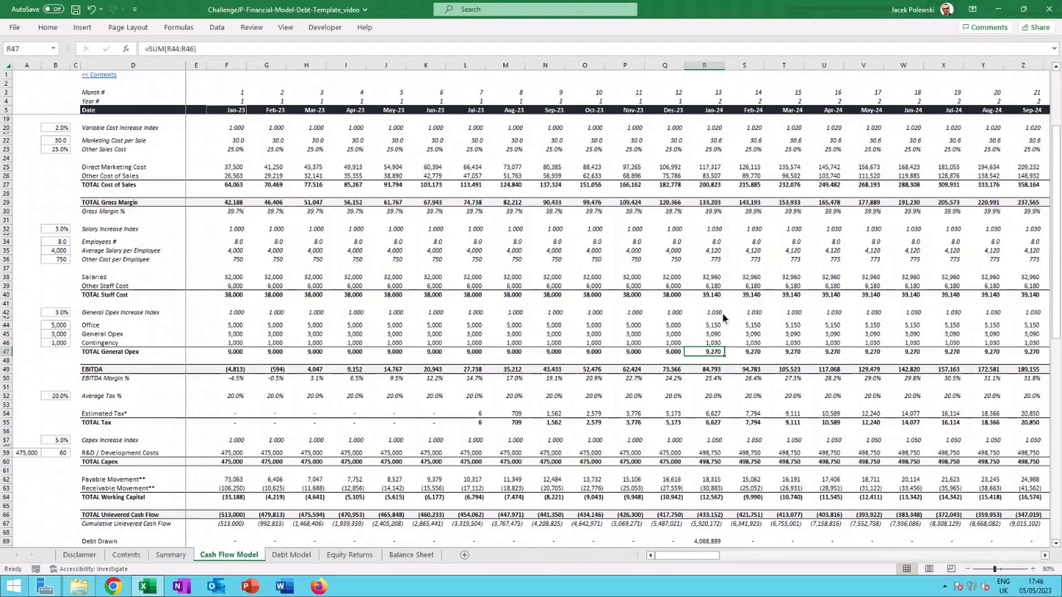
pyautogui.click(713, 373)
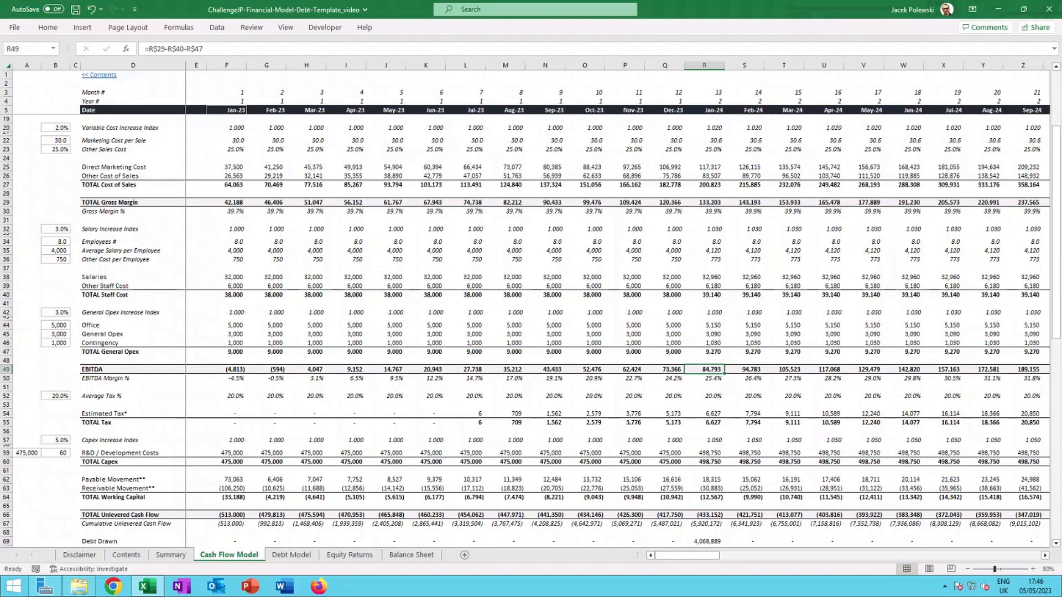
pyautogui.click(717, 381)
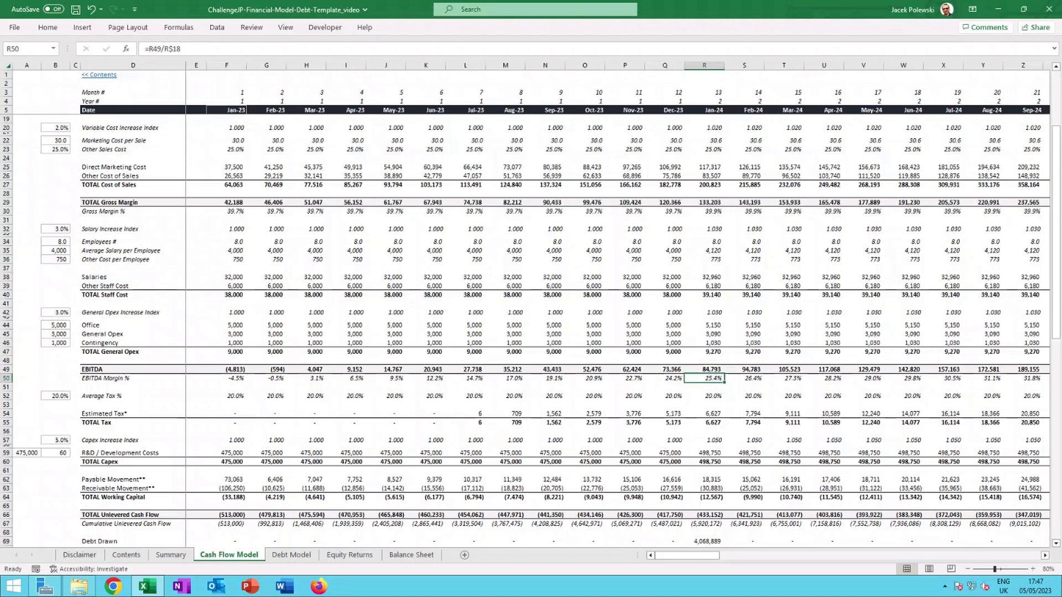
# Inspect the January 2024 formulas for Estimated Tax, Capex Increase Index and R&D / Development Costs.
pyautogui.scroll(-3, 712, 376)
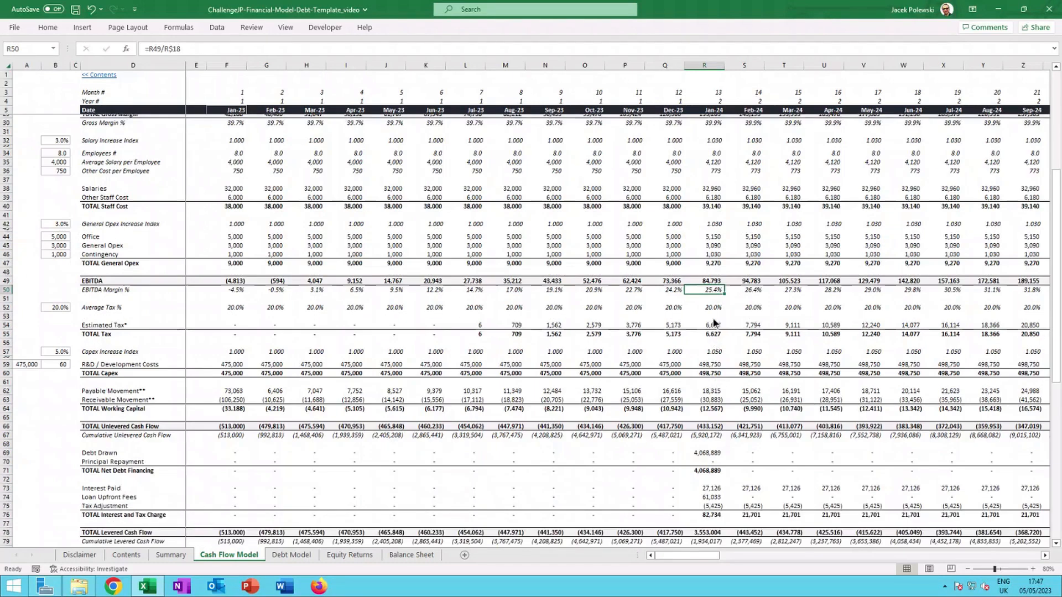
pyautogui.scroll(-3, 713, 323)
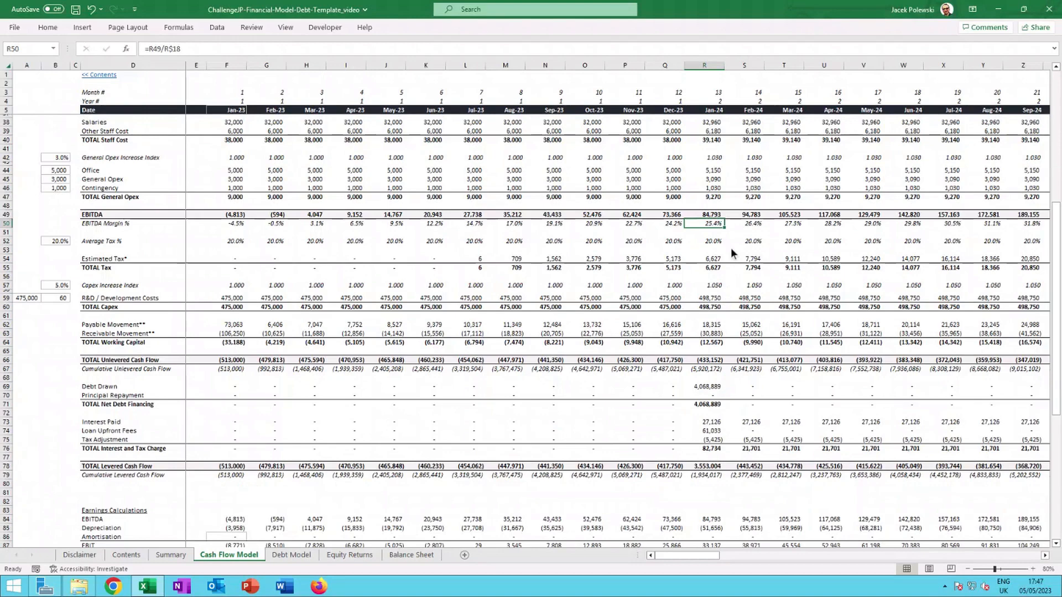
pyautogui.click(717, 259)
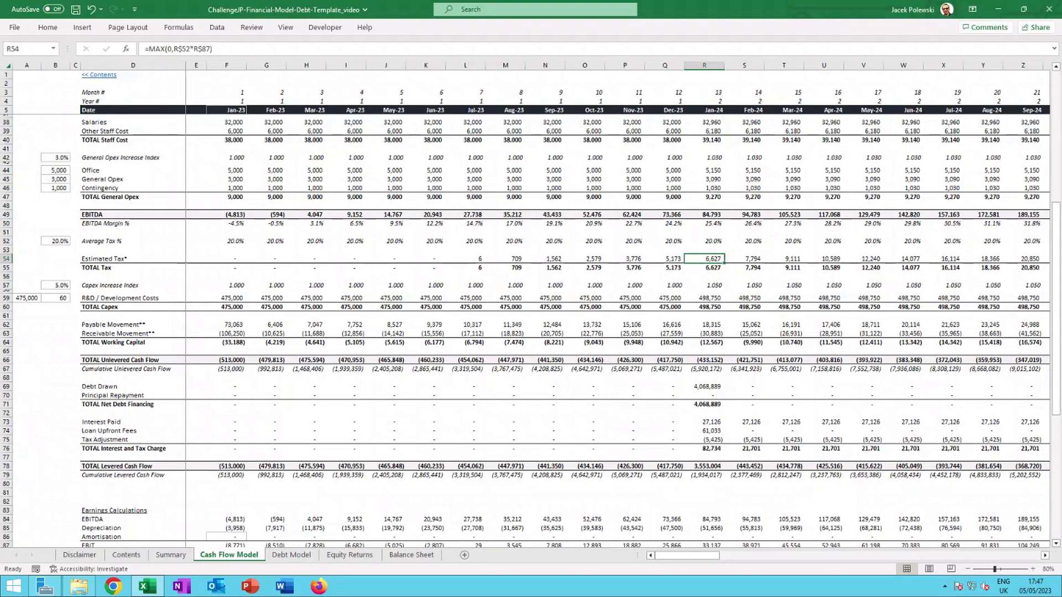
pyautogui.click(714, 284)
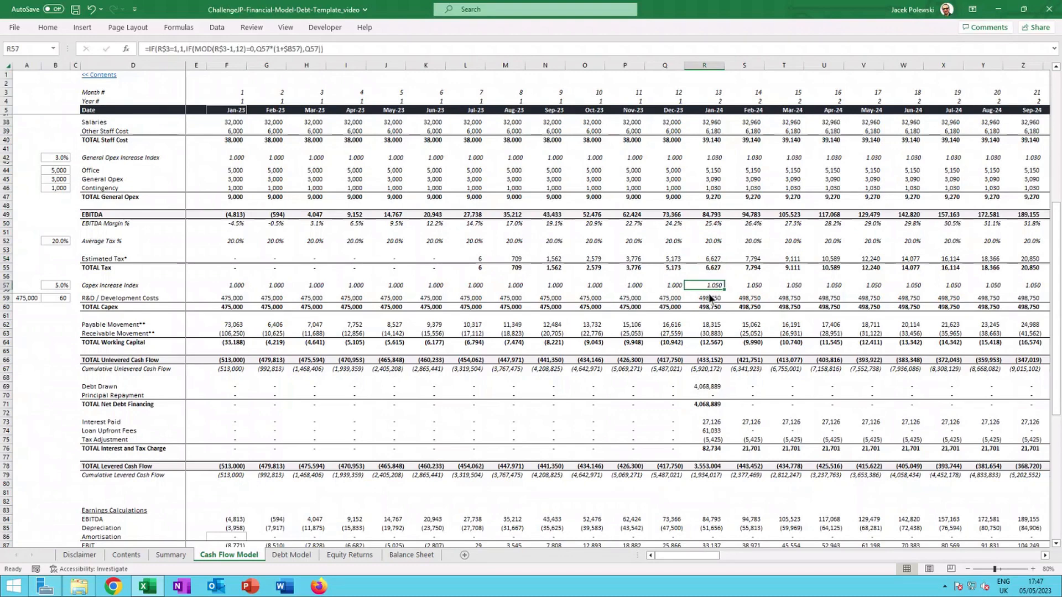
pyautogui.click(710, 299)
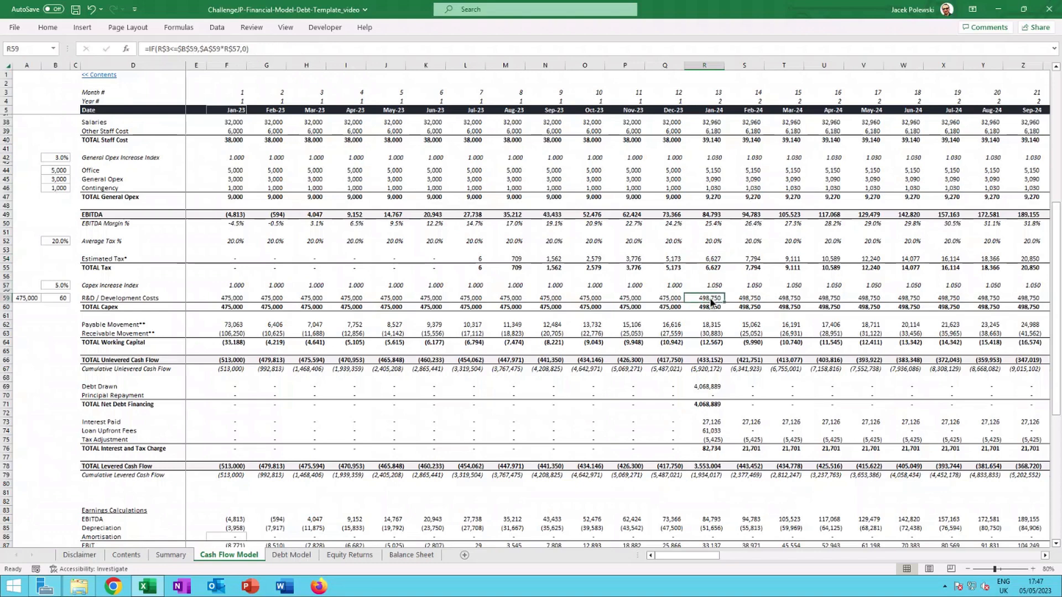
# Inspect the January 2024 working capital formulas and trace the cells referenced by that month's TOTAL Unlevered Cash Flow formula.
pyautogui.click(703, 327)
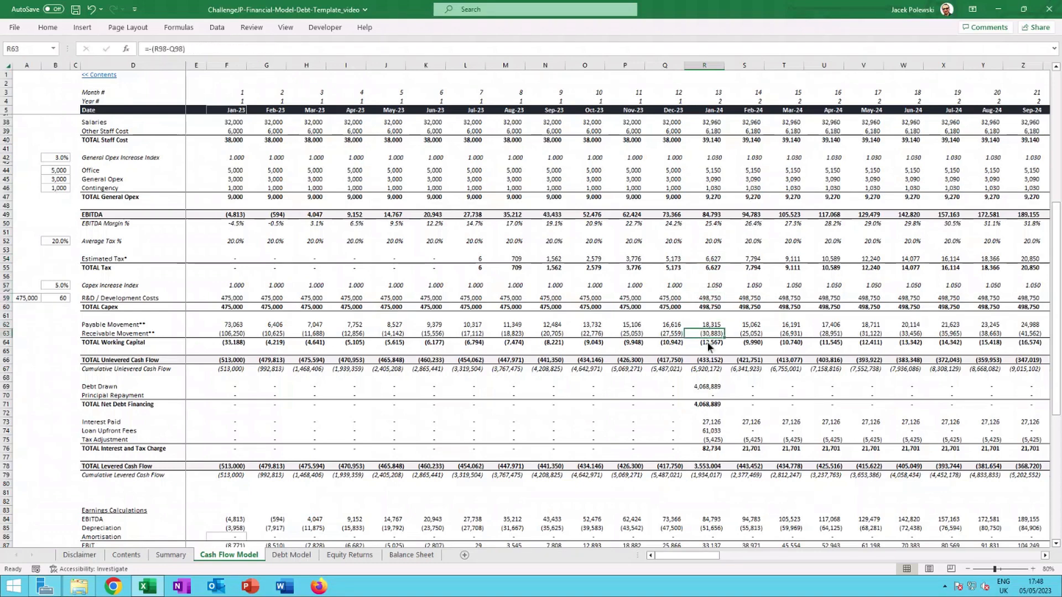
pyautogui.click(708, 341)
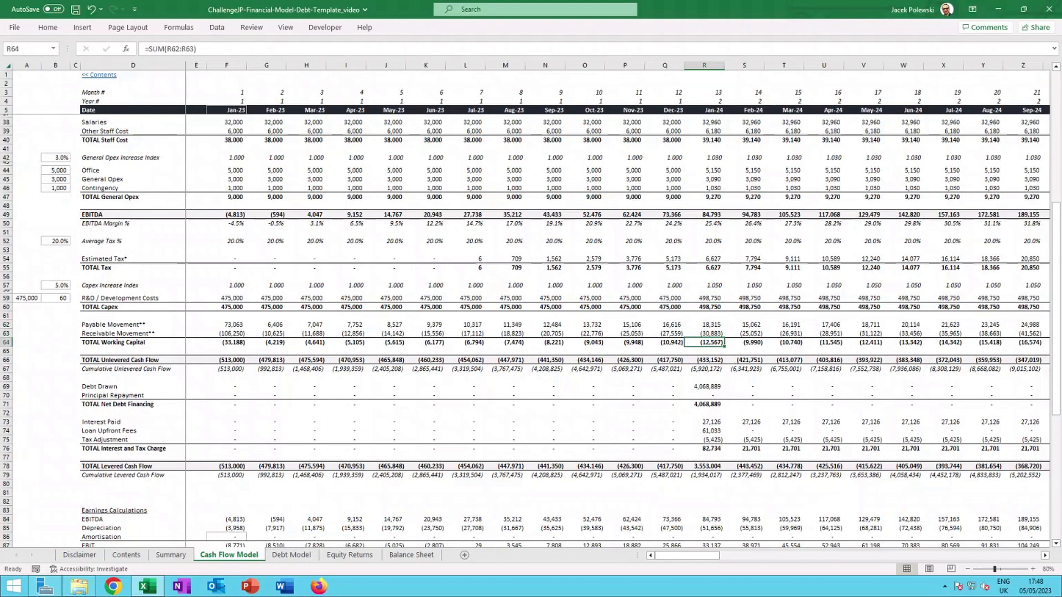
pyautogui.click(719, 361)
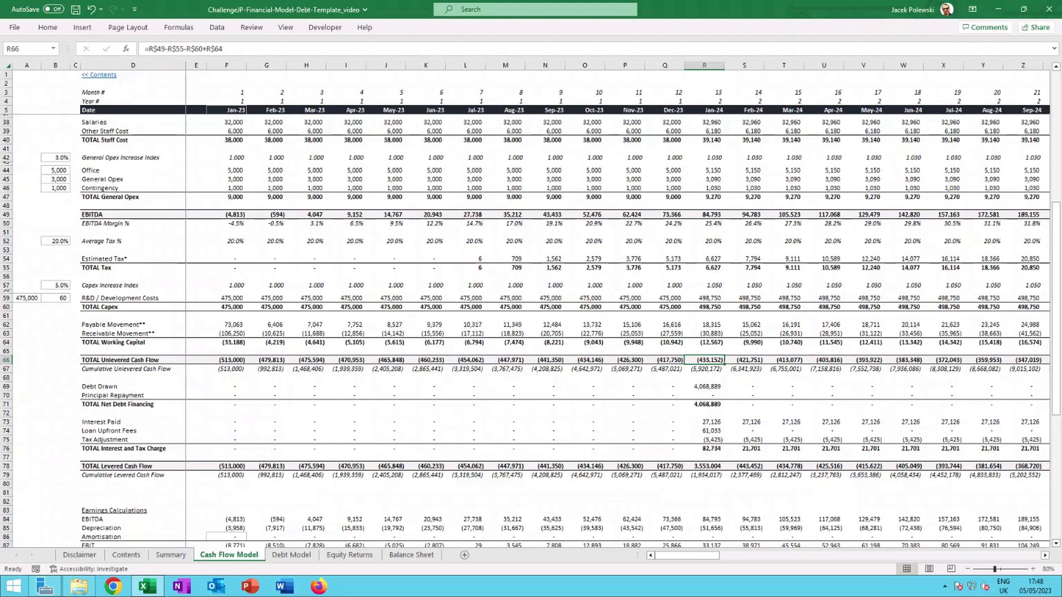
pyautogui.doubleClick(720, 362)
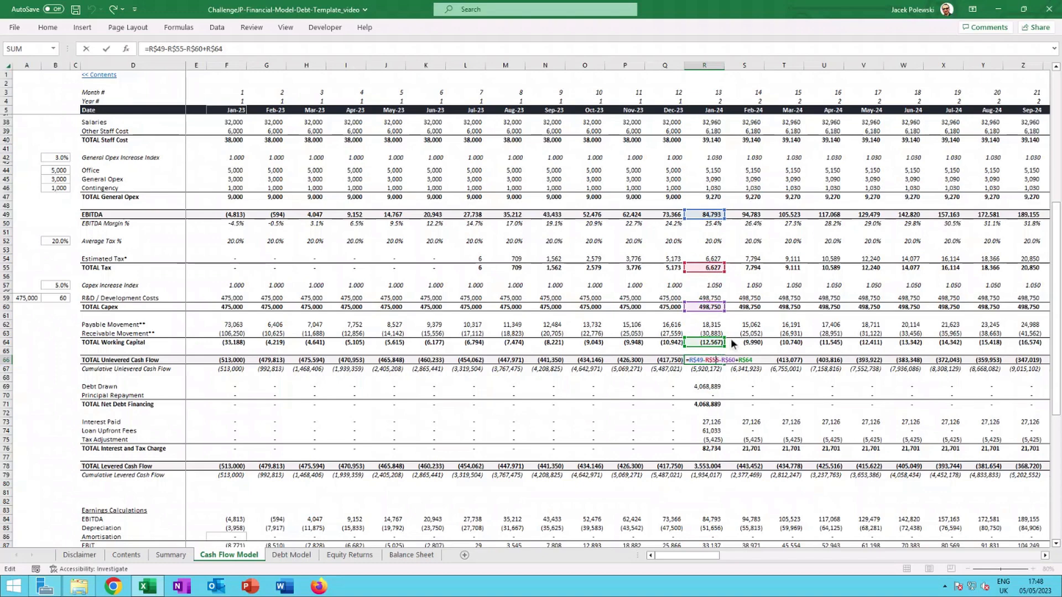
pyautogui.hotkey('ctrl', 'Return')
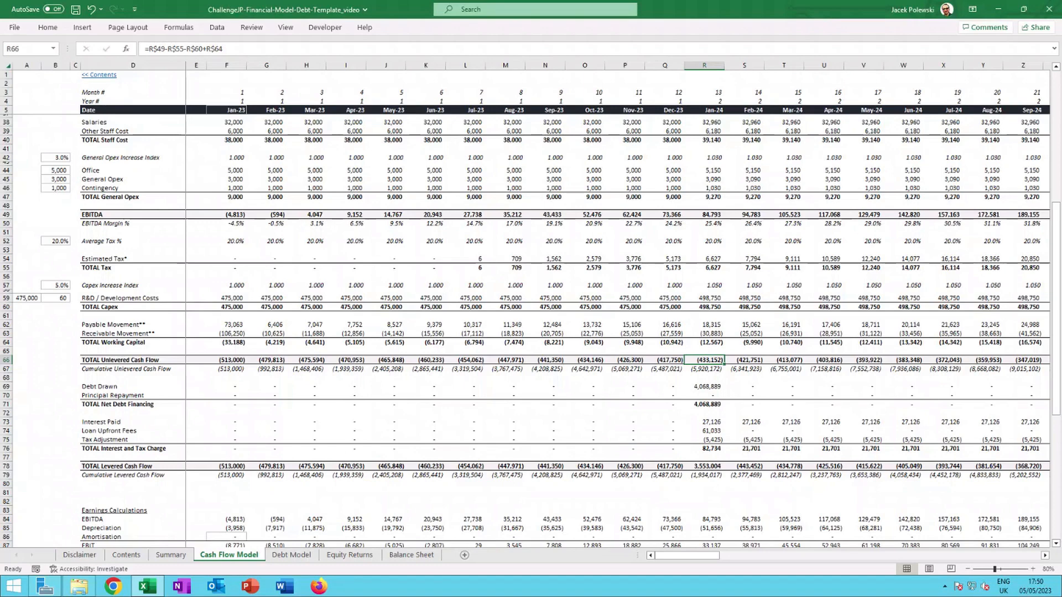
# Inspect the January 2024 Debt Drawn formula and review the financing, levered cash flow, earnings, depreciation and tax adjustment sections below it.
pyautogui.click(714, 387)
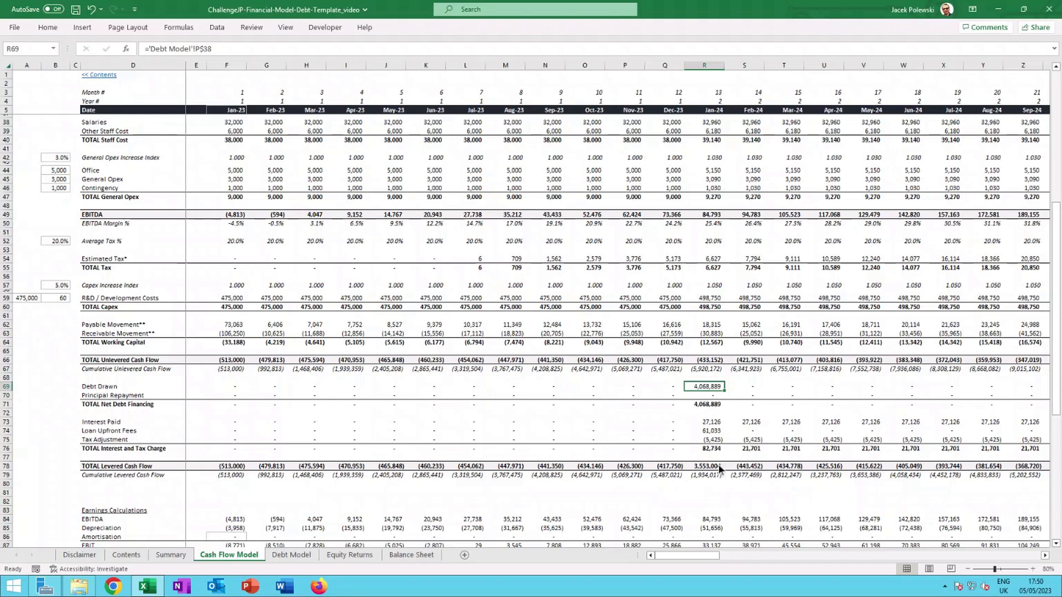
pyautogui.scroll(-3, 719, 464)
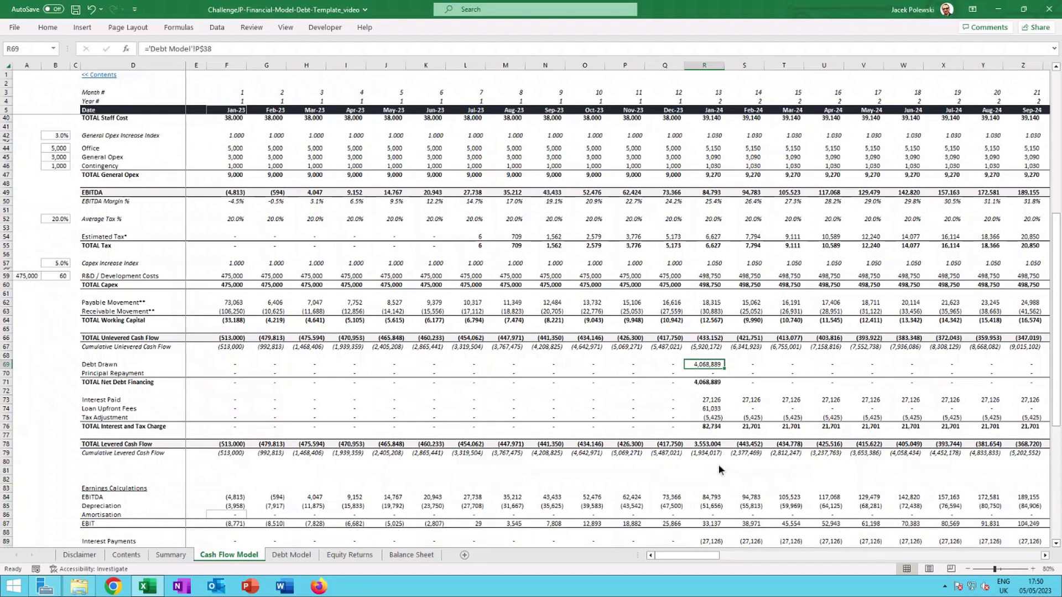
pyautogui.scroll(-1, 719, 469)
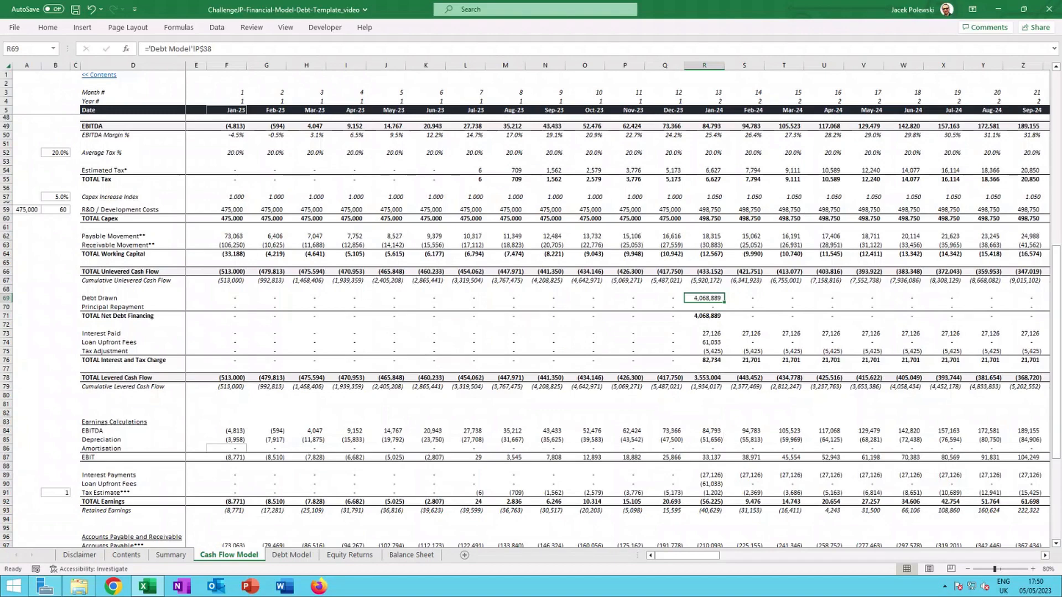
pyautogui.scroll(-3, 696, 407)
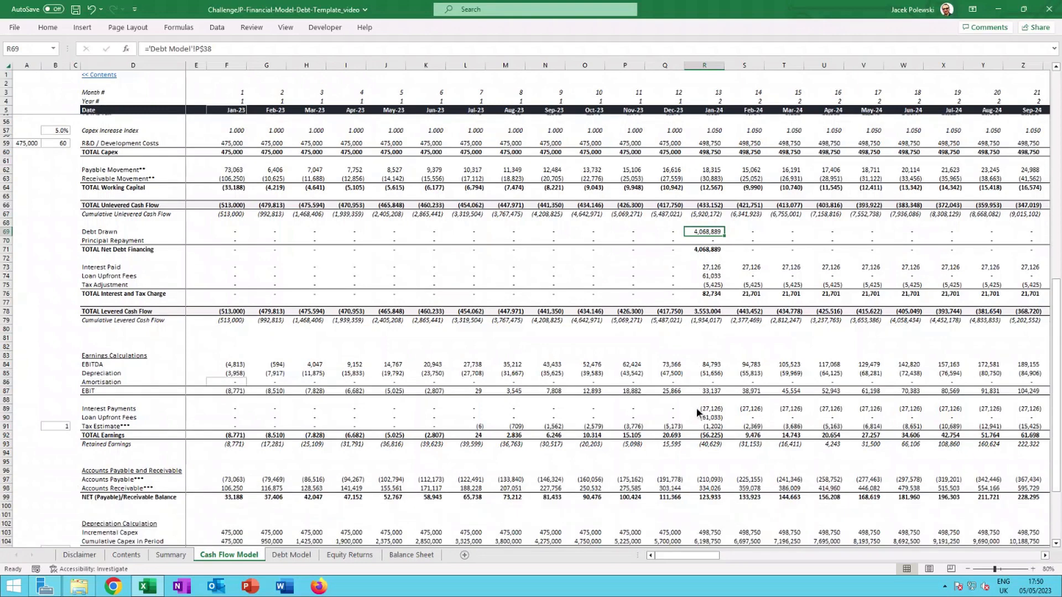
pyautogui.scroll(-2, 697, 406)
pyautogui.scroll(-2, 697, 407)
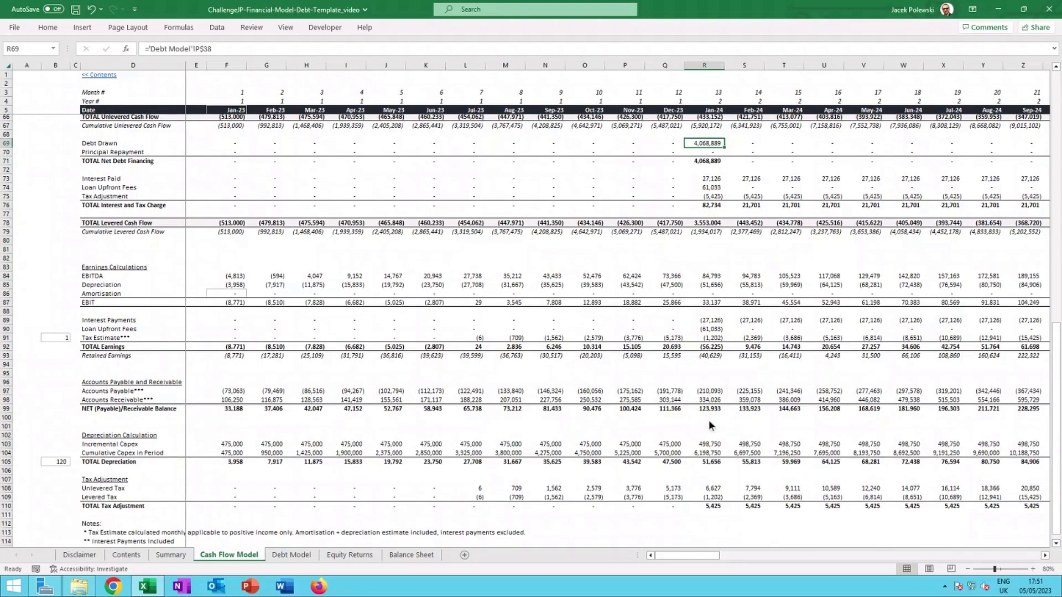
pyautogui.scroll(8, 709, 420)
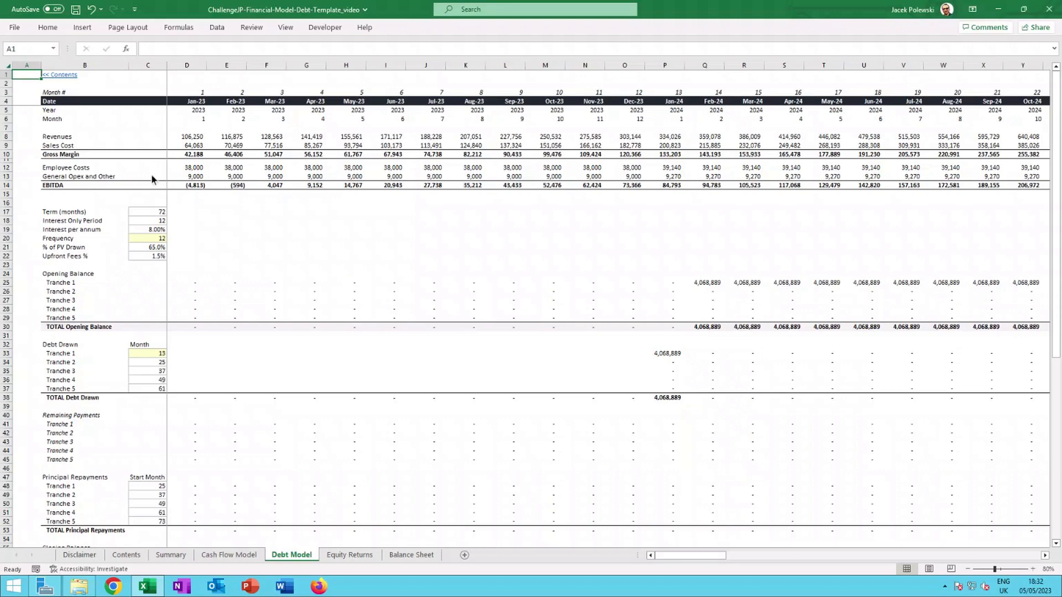
# On the Debt Model sheet, inspect the Term (months) and Interest Only Period loan assumptions.
pyautogui.click(81, 212)
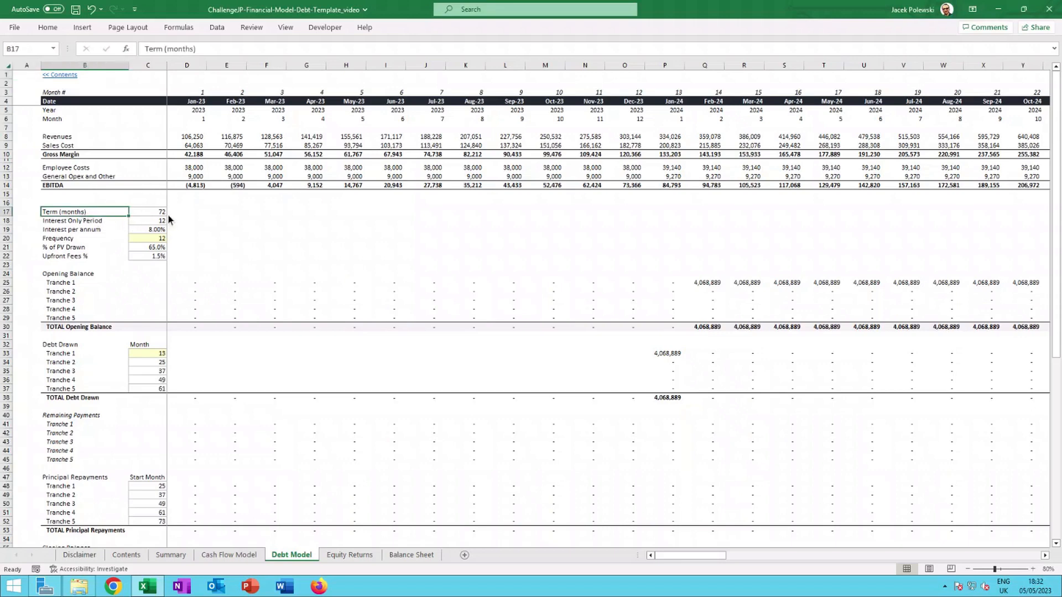
pyautogui.click(182, 214)
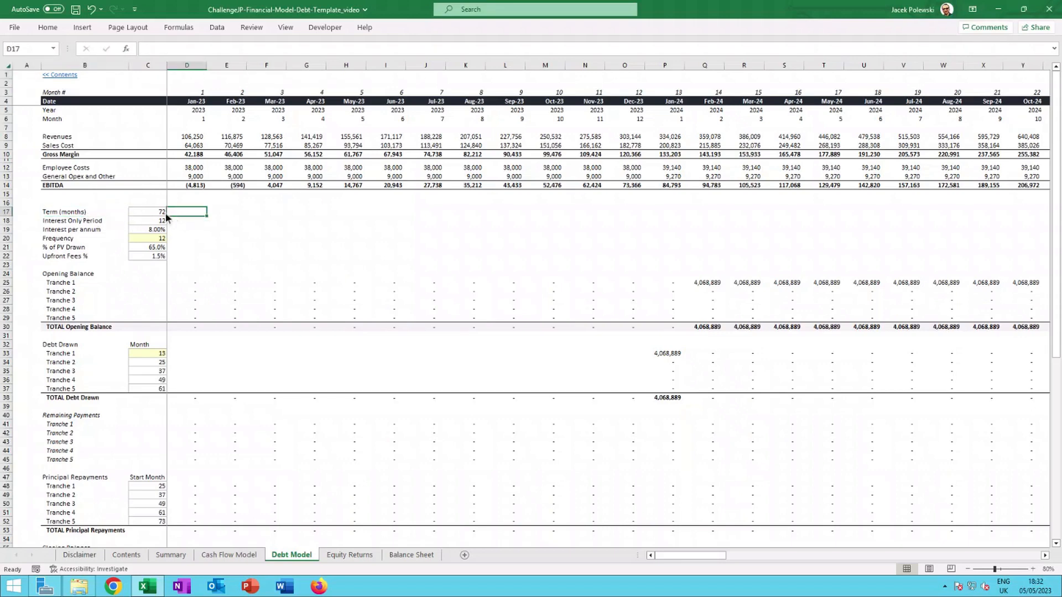
pyautogui.click(165, 213)
pyautogui.click(186, 216)
pyautogui.click(155, 221)
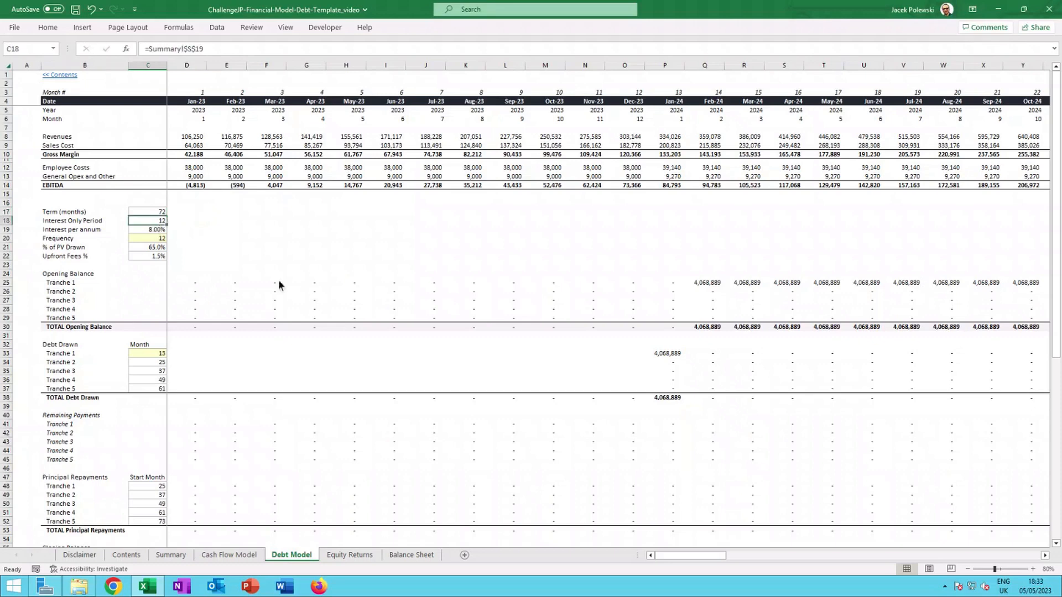
# Enlarge the sheet to 100% and inspect the Frequency, % of PV Drawn and Upfront Fees % assumptions.
pyautogui.click(1032, 570)
pyautogui.click(1033, 570)
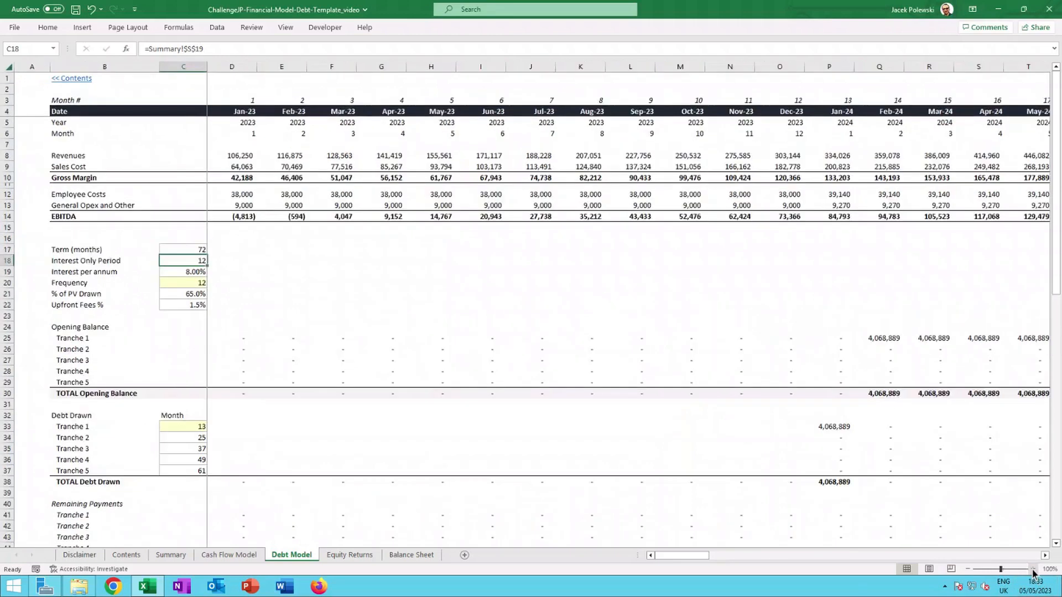
pyautogui.click(199, 284)
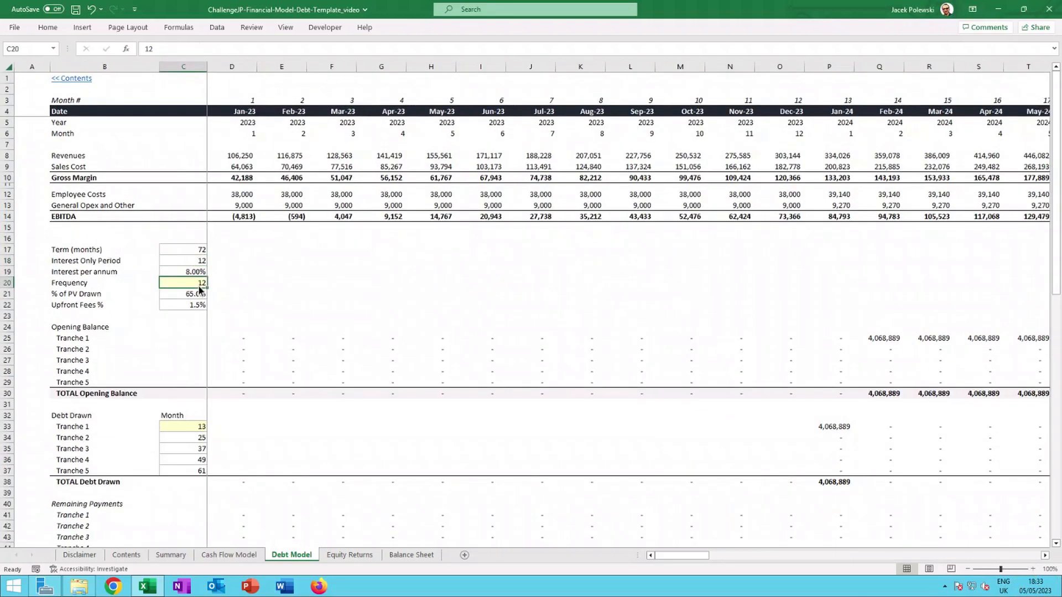
pyautogui.click(200, 294)
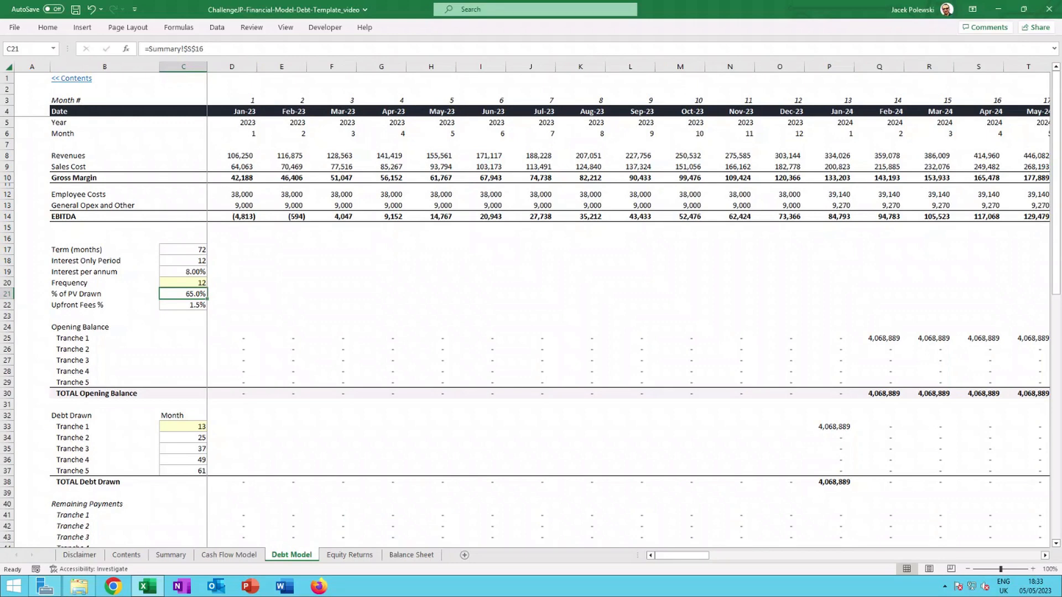
pyautogui.click(195, 307)
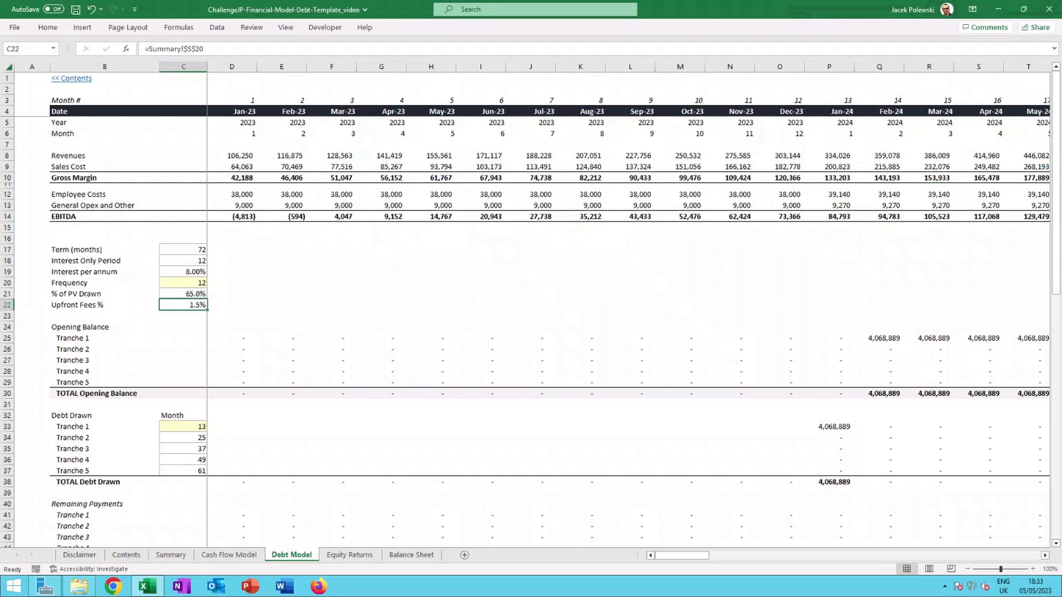
# Review the Opening Balance and Debt Drawn tranches down to the Principal Repayments section and its start months.
pyautogui.scroll(-5, 398, 315)
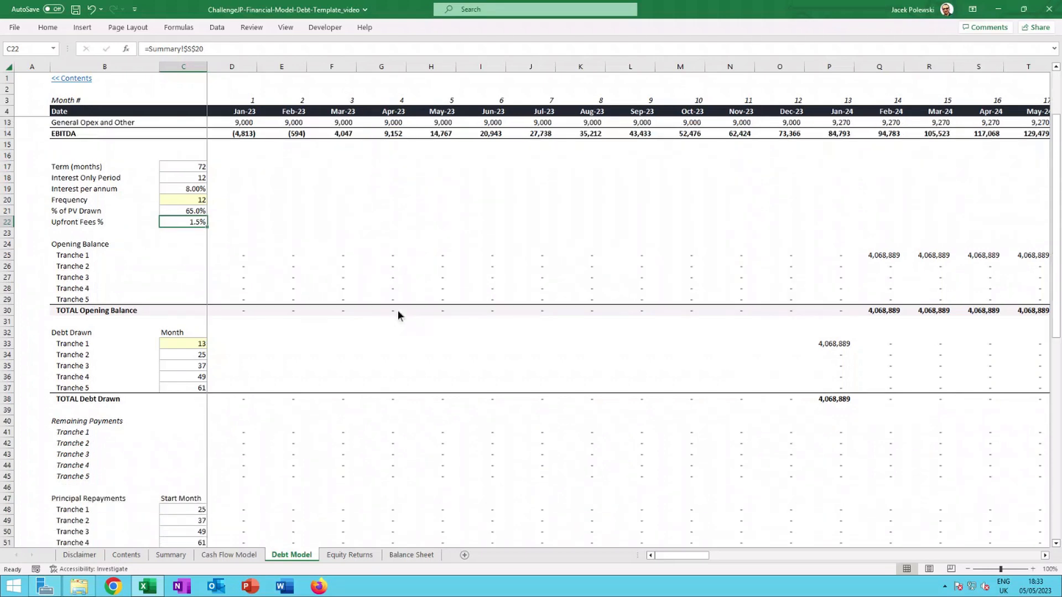
pyautogui.scroll(-1, 398, 310)
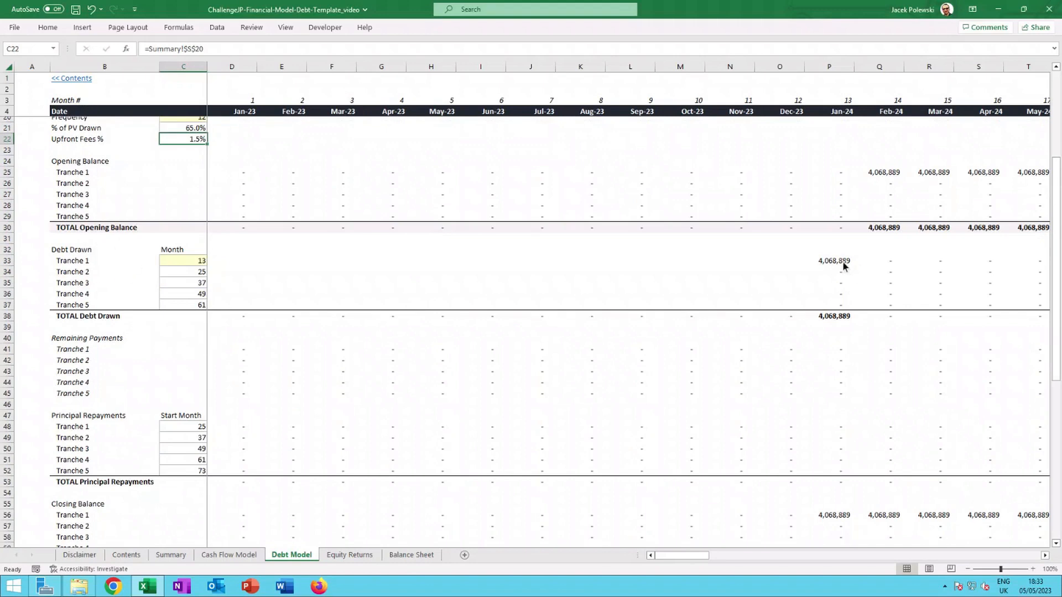
pyautogui.scroll(-2, 180, 352)
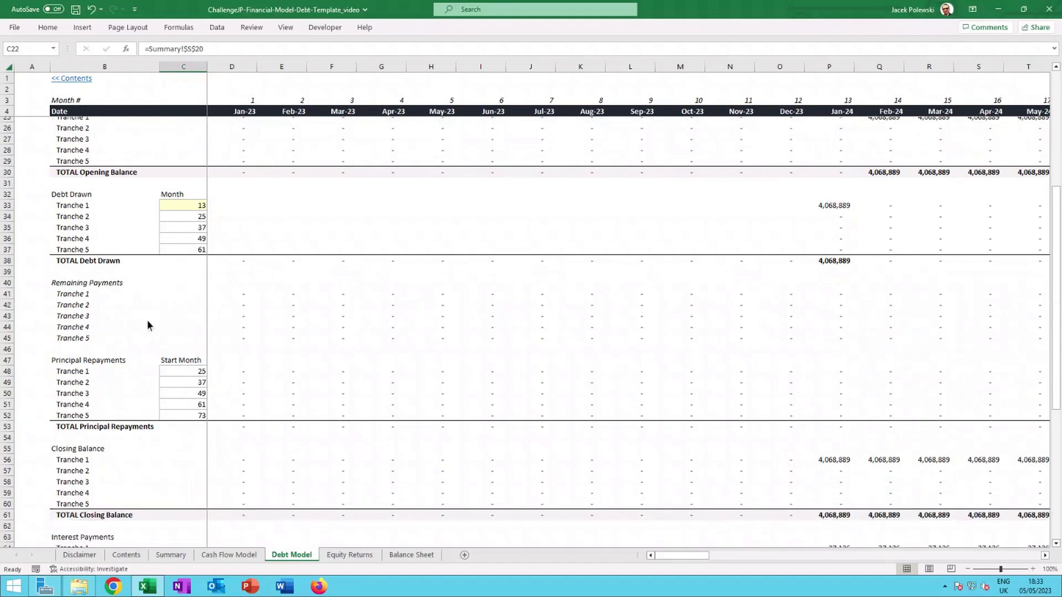
pyautogui.click(120, 362)
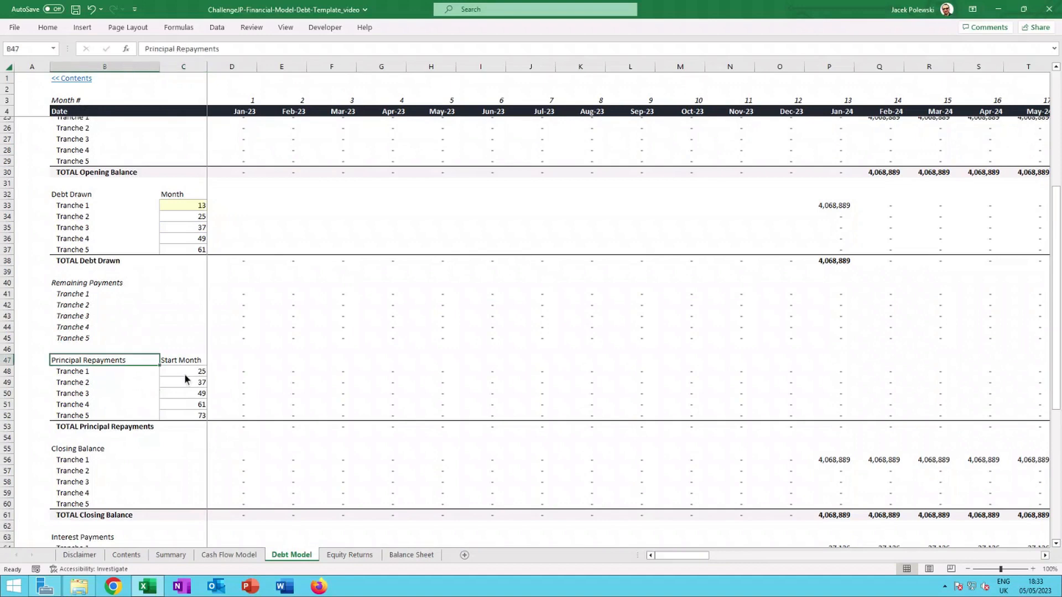
# Follow the Principal Repayments rows across the months to January 2025 and inspect that month's Tranche 1 repayment formula.
pyautogui.click(316, 381)
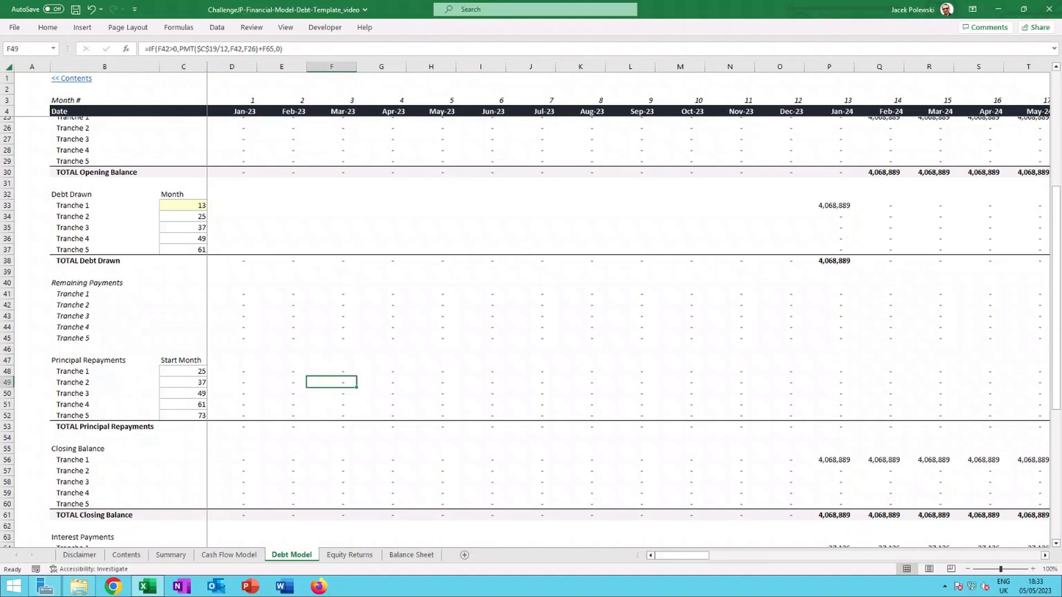
pyautogui.press('Right')
pyautogui.press('Right')
pyautogui.press('Right')
pyautogui.press('Right')
pyautogui.press('Right')
pyautogui.press('Right')
pyautogui.press('Right')
pyautogui.press('Right')
pyautogui.press('Right')
pyautogui.press('Right')
pyautogui.press('Right')
pyautogui.press('Right')
pyautogui.press('Right')
pyautogui.press('Right')
pyautogui.press('Right')
pyautogui.press('Right')
pyautogui.press('Right')
pyautogui.press('Right')
pyautogui.press('Right')
pyautogui.press('Right')
pyautogui.press('Right')
pyautogui.press('Right')
pyautogui.press('Right')
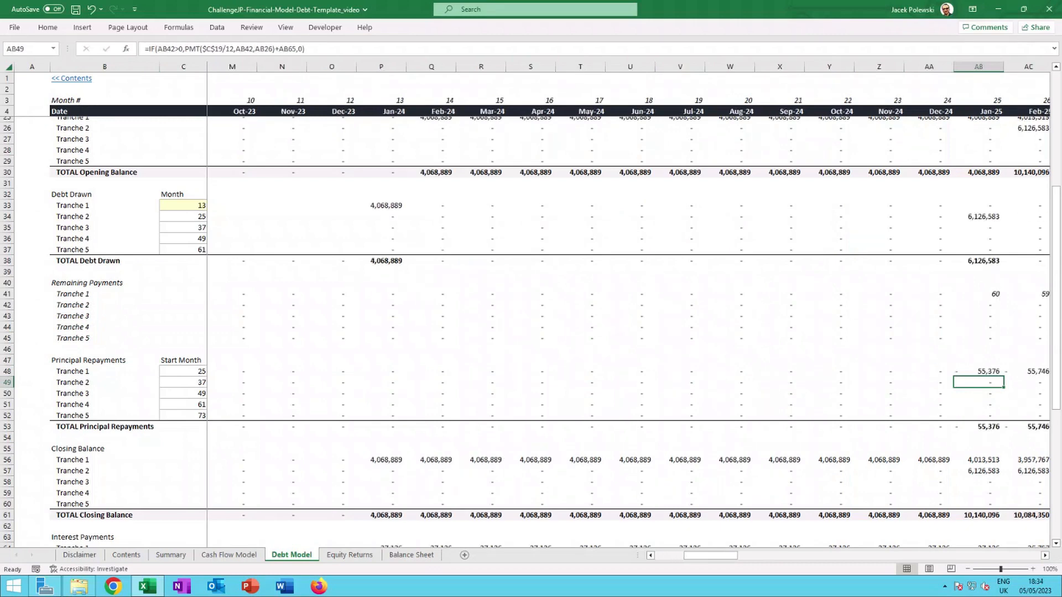
pyautogui.press('Left')
pyautogui.press('Left')
pyautogui.press('Up')
pyautogui.press('Right')
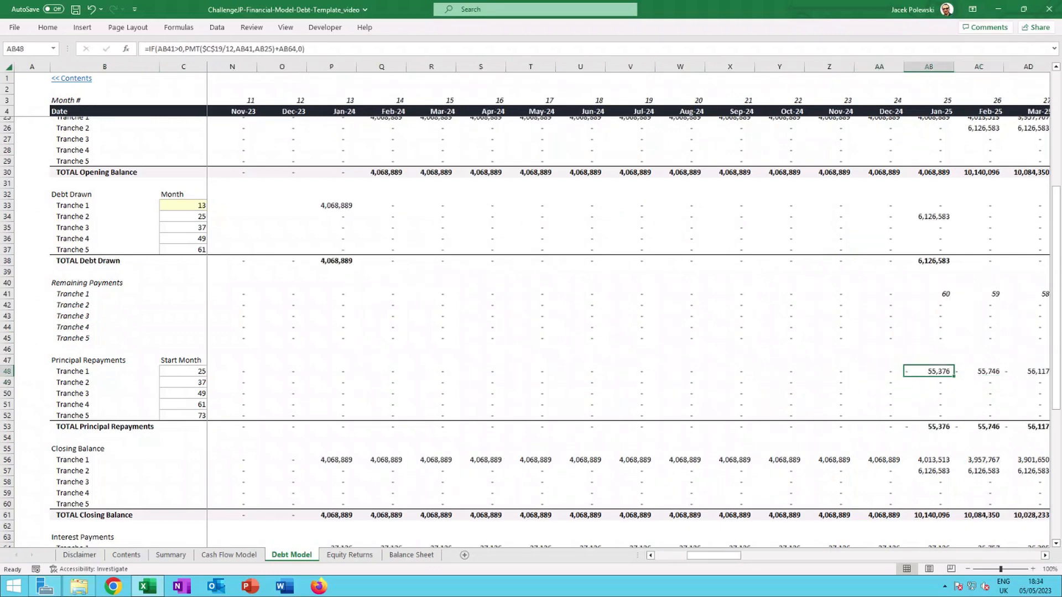
# Inspect the January 2024 formulas for Tranche 1 Principal Repayments, Tranche 1 Closing Balance and TOTAL Closing Balance.
pyautogui.scroll(-2, 573, 332)
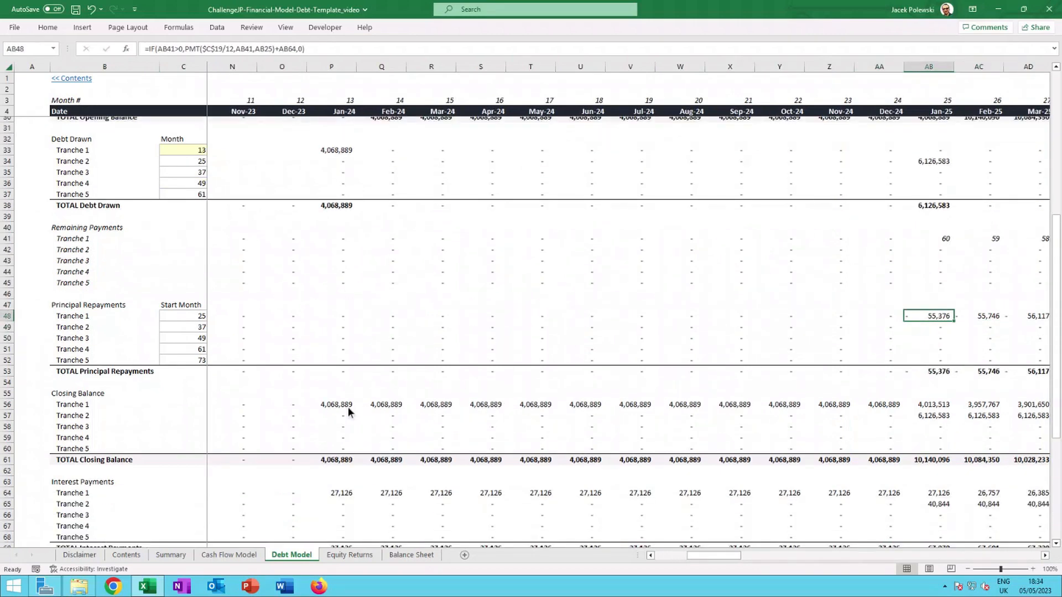
pyautogui.scroll(3, 347, 406)
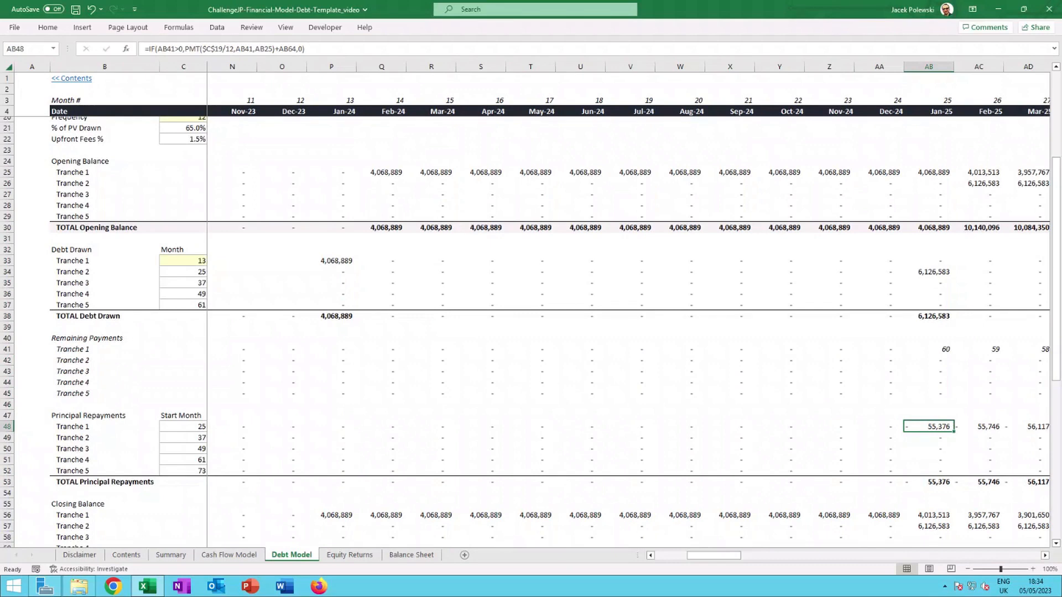
pyautogui.click(342, 429)
pyautogui.scroll(-2, 341, 434)
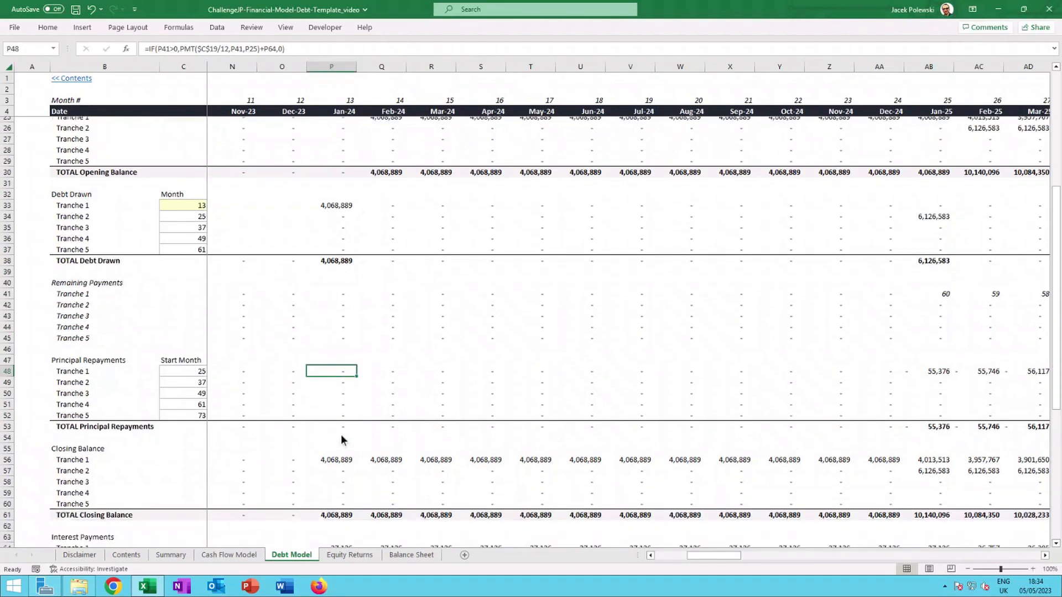
pyautogui.click(337, 463)
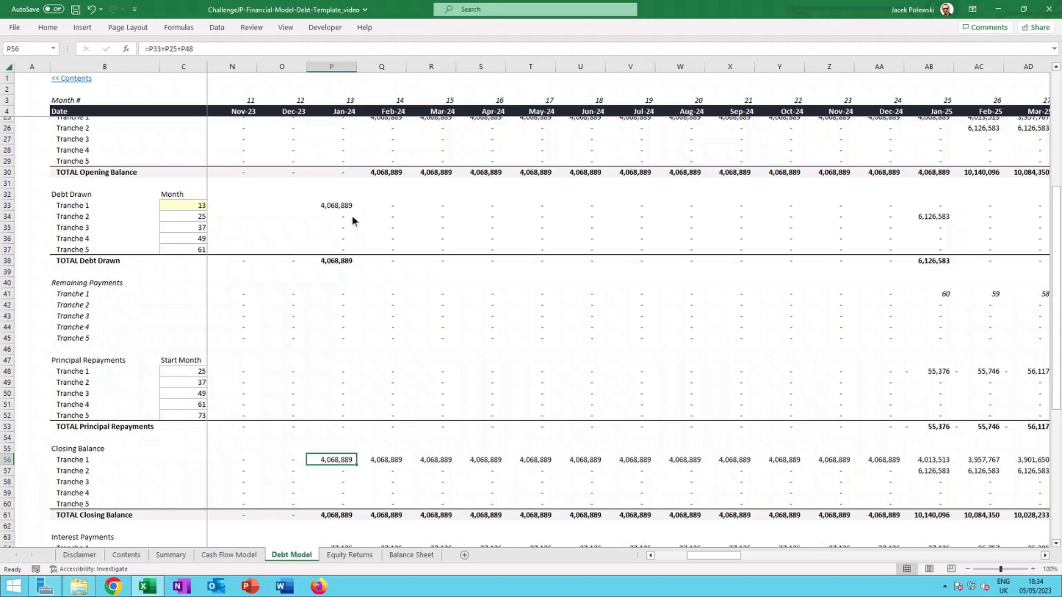
pyautogui.scroll(-4, 357, 276)
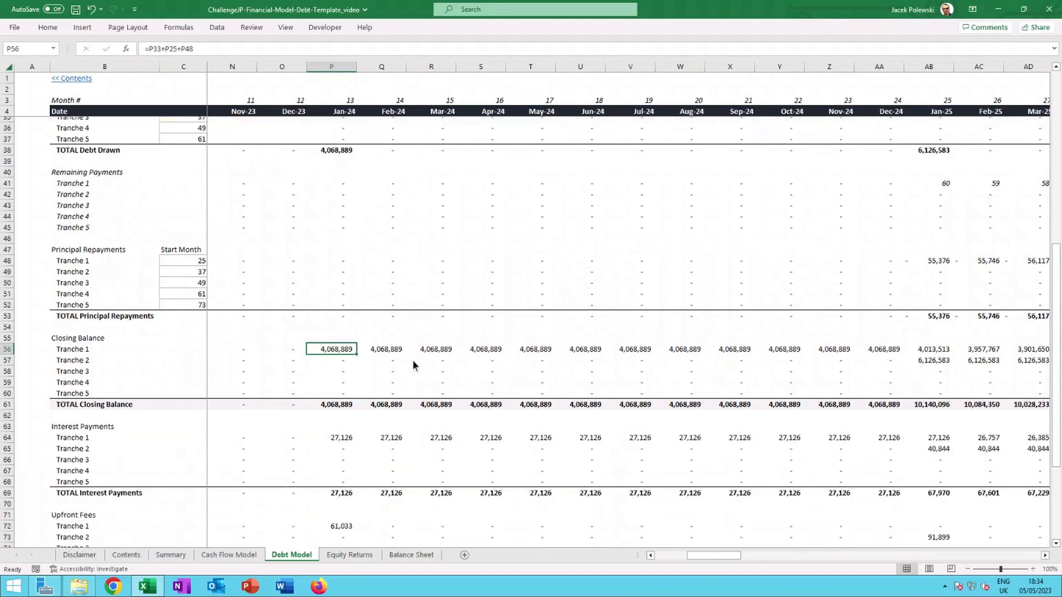
pyautogui.click(340, 405)
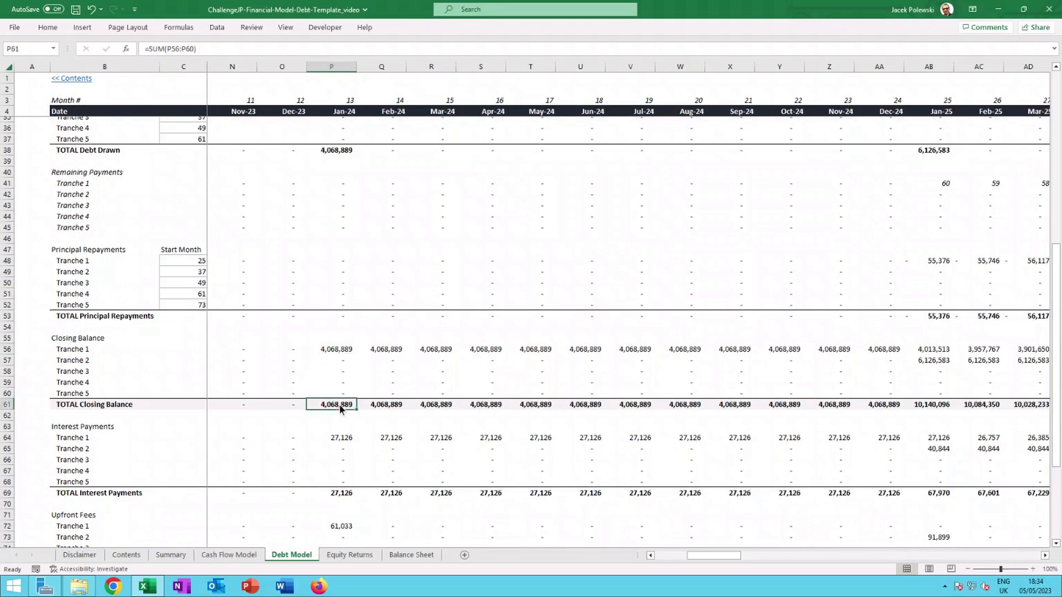
# Trace the cells referenced by the January 2024 Tranche 1 Interest Payments formula, keeping the formula as it is.
pyautogui.scroll(-2, 341, 409)
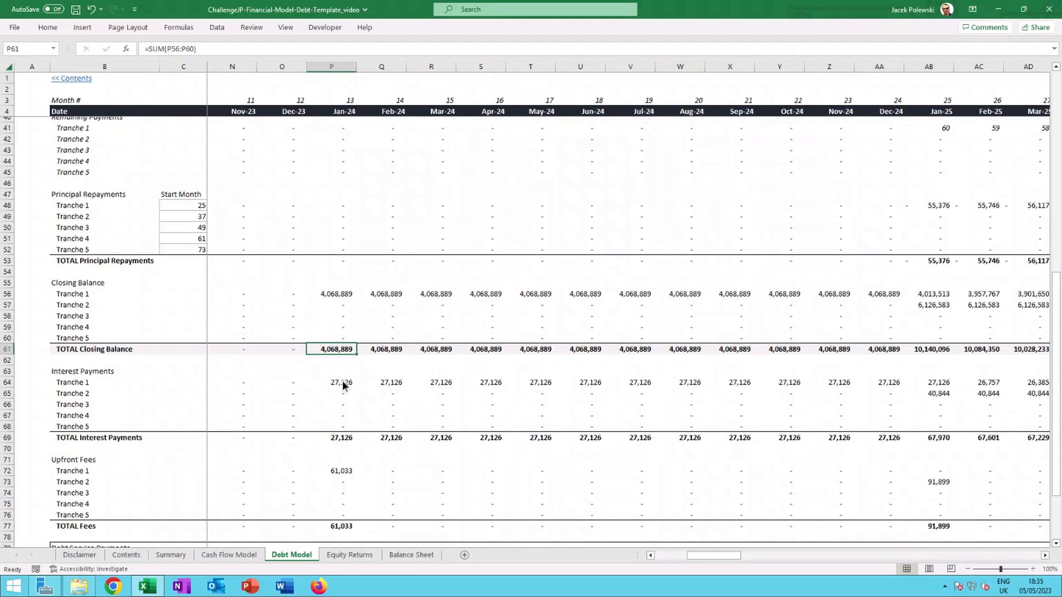
pyautogui.click(343, 381)
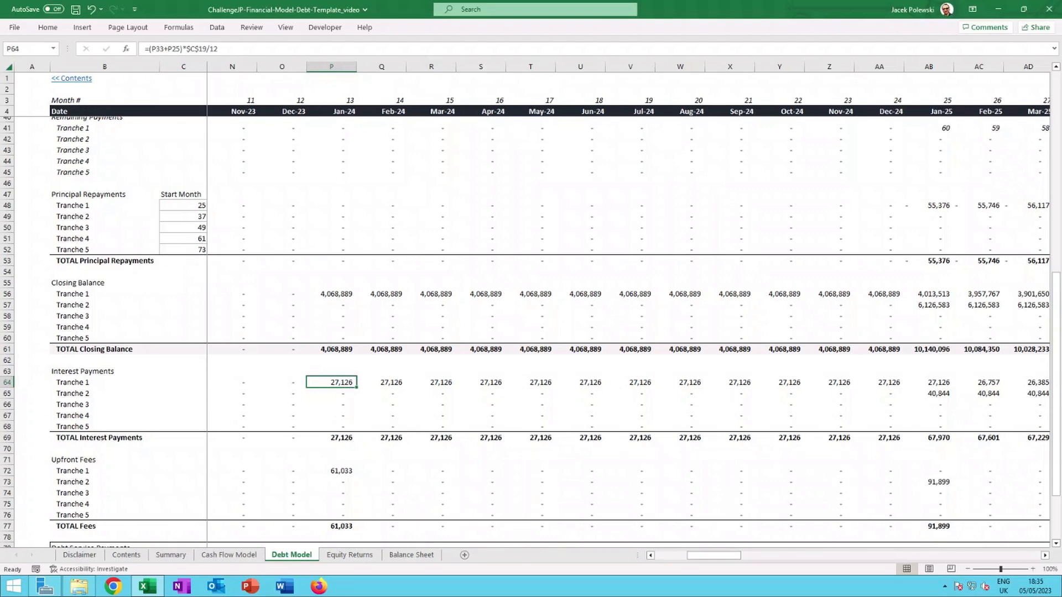
pyautogui.doubleClick(344, 381)
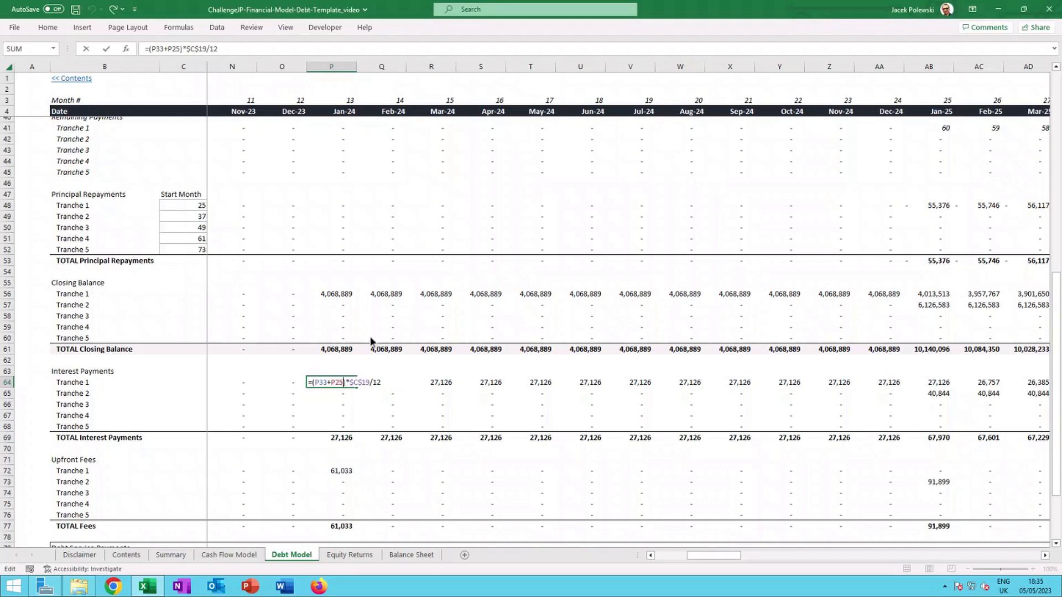
pyautogui.scroll(8, 370, 337)
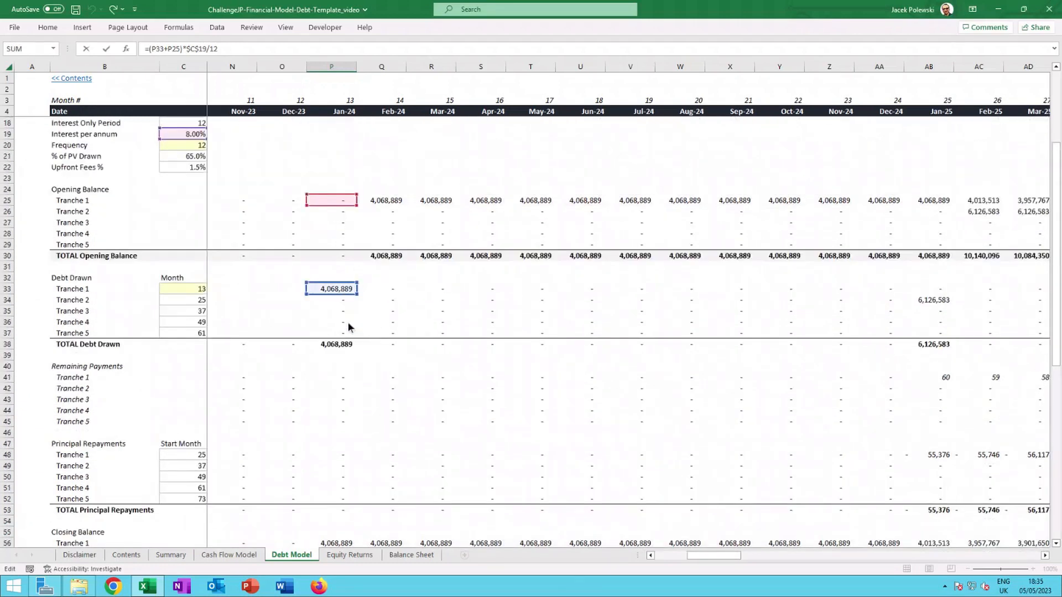
pyautogui.scroll(4, 348, 312)
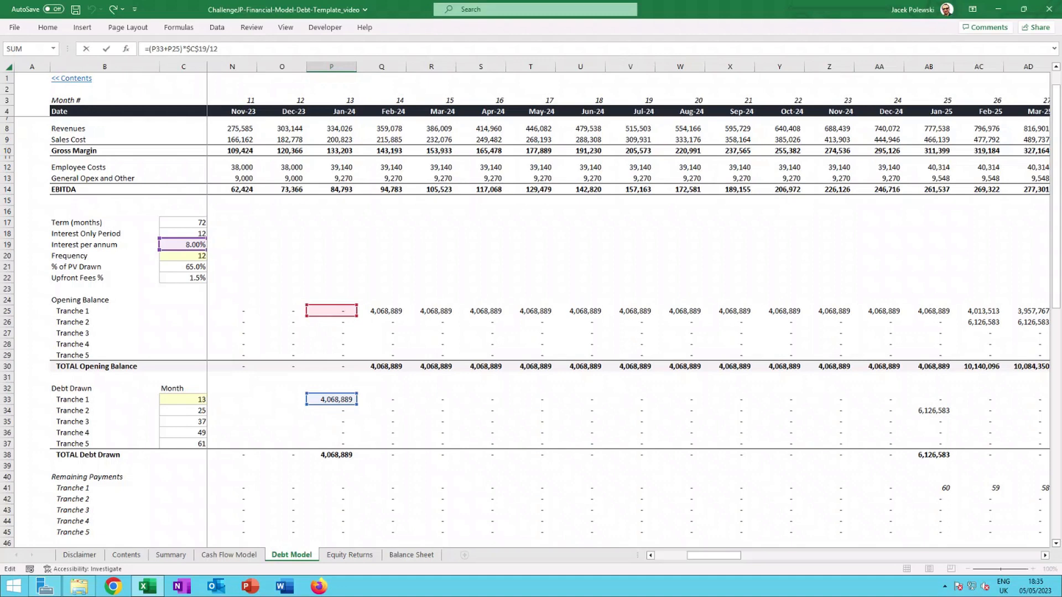
pyautogui.scroll(-7, 367, 331)
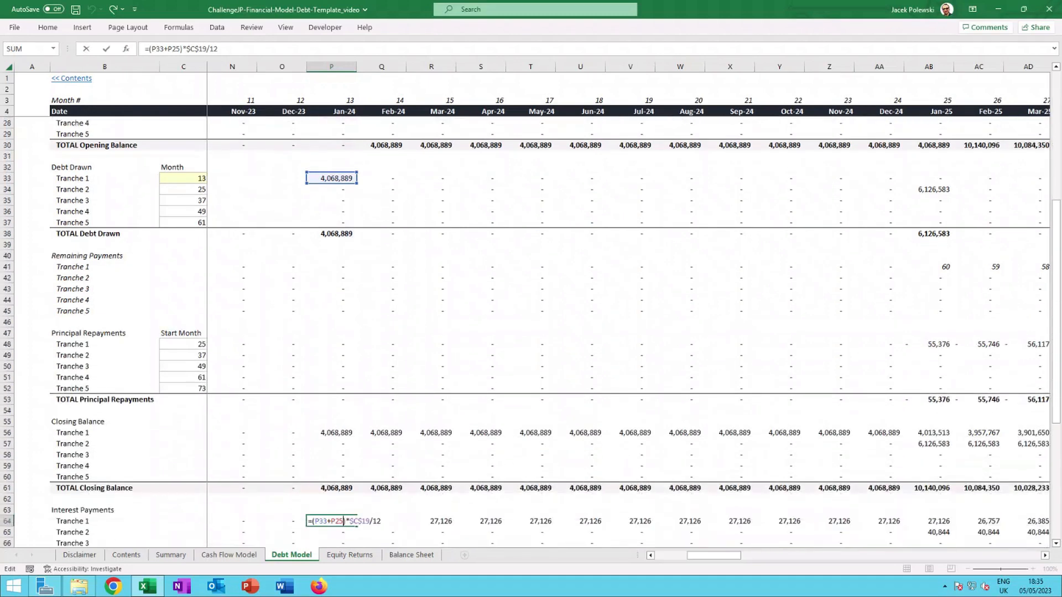
pyautogui.hotkey('ctrl', 'Return')
pyautogui.scroll(-4, 367, 332)
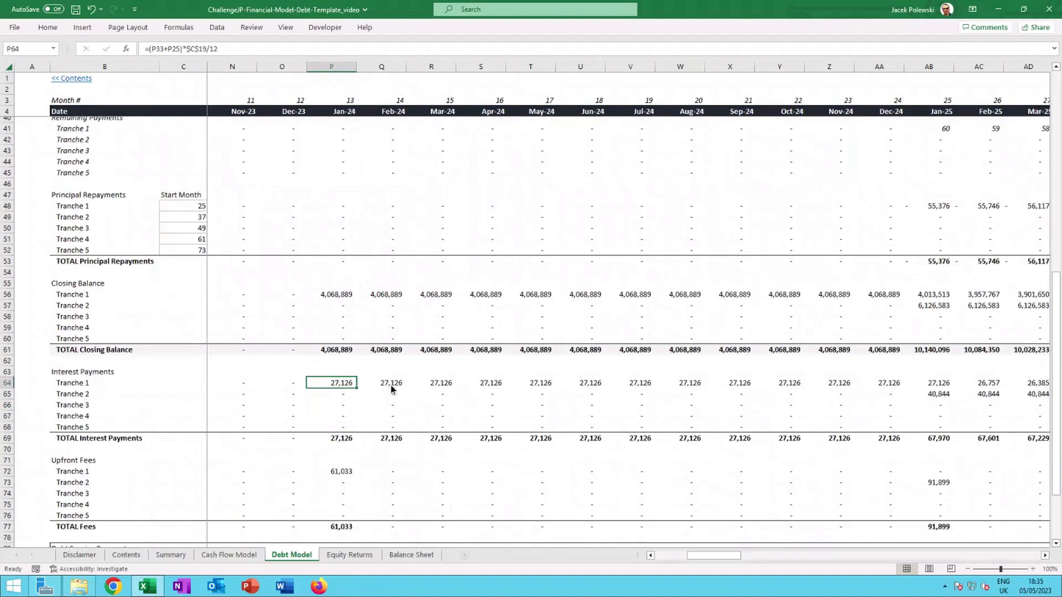
# Inspect the January 2024 Tranche 1 Upfront Fees formula.
pyautogui.scroll(-2, 391, 389)
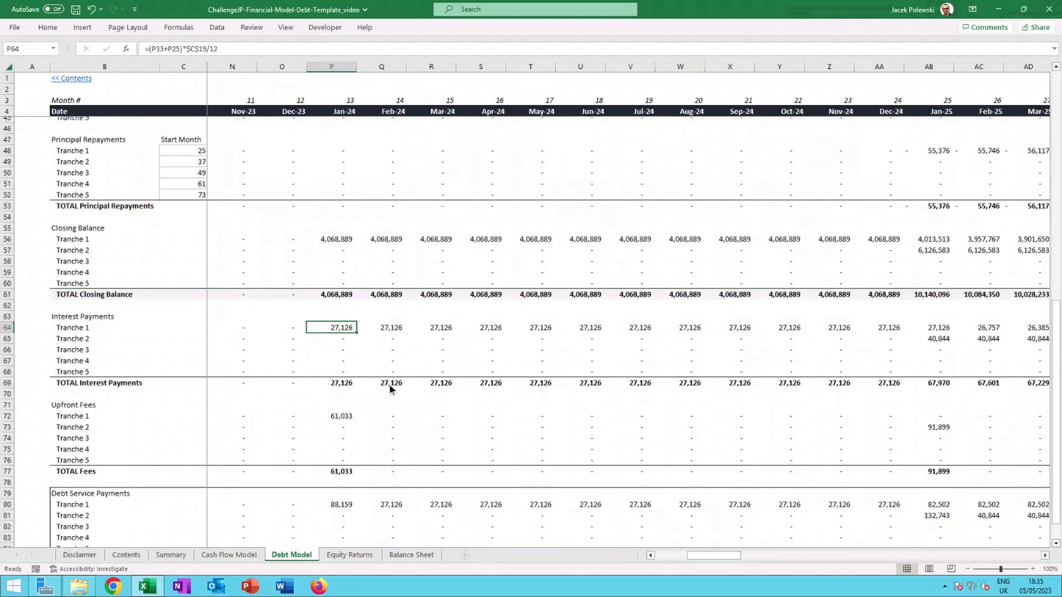
pyautogui.click(342, 419)
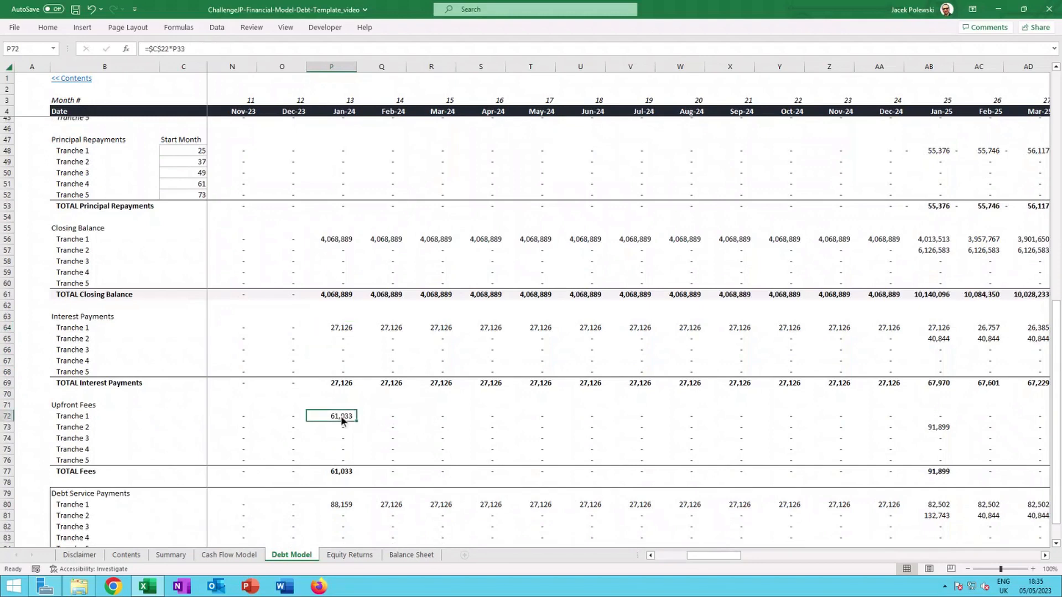
# Trace the cells referenced by the January 2024 Tranche 1 Upfront Fees formula, keeping the formula as it is.
pyautogui.doubleClick(342, 420)
pyautogui.scroll(10, 376, 347)
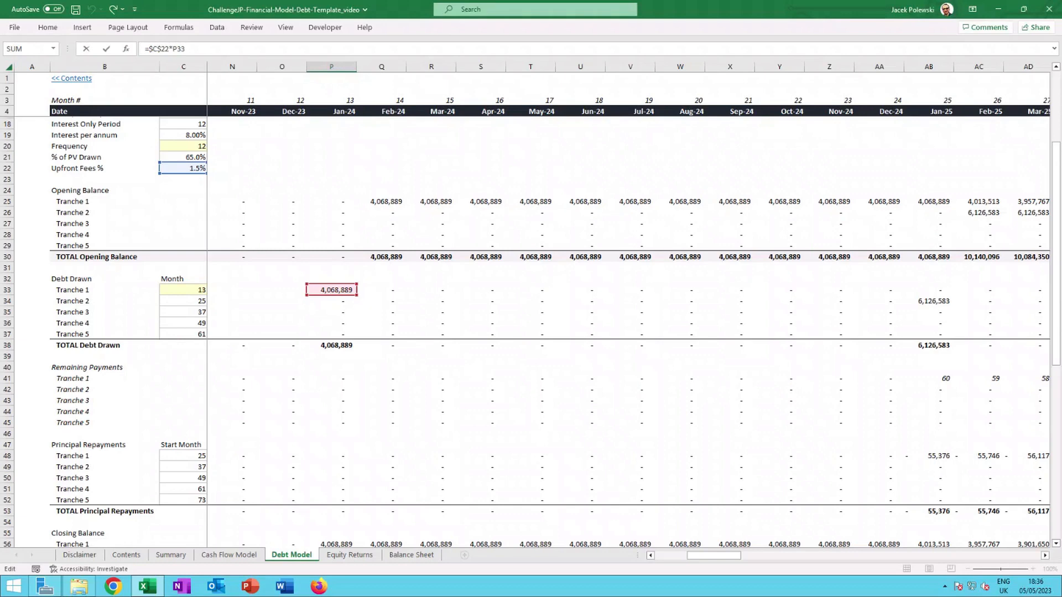
pyautogui.hotkey('ctrl', 'Return')
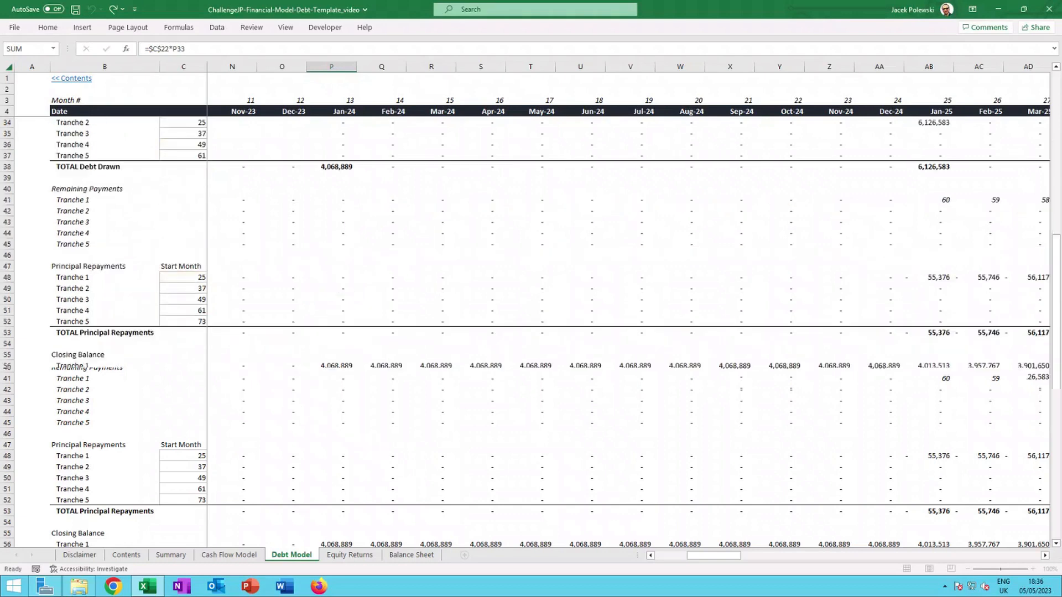
# Inspect the January 2024 Tranche 1 Debt Drawn formula and look back along that row over the preceding 2023 months.
pyautogui.scroll(7, 493, 310)
pyautogui.scroll(2, 449, 357)
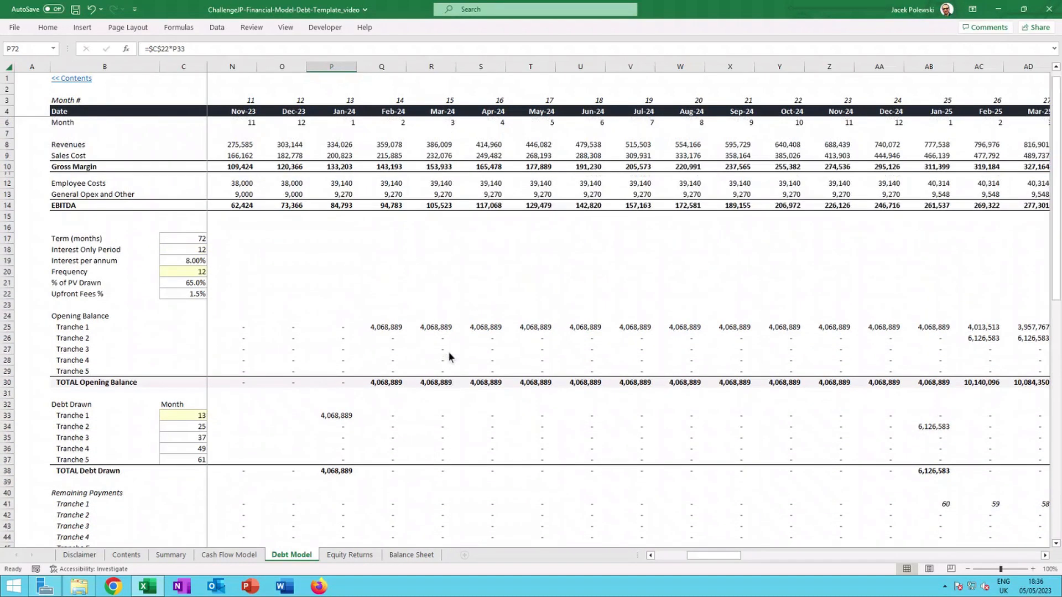
pyautogui.scroll(1, 449, 357)
pyautogui.click(332, 426)
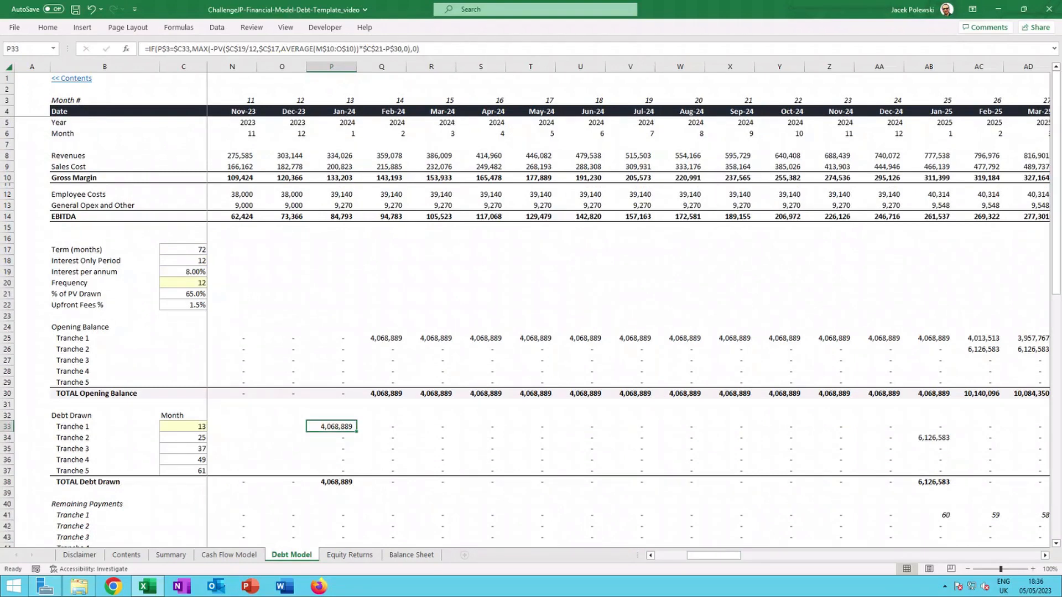
pyautogui.press('Left')
pyautogui.press('Left')
pyautogui.press('Left')
pyautogui.press('Left')
pyautogui.press('Left')
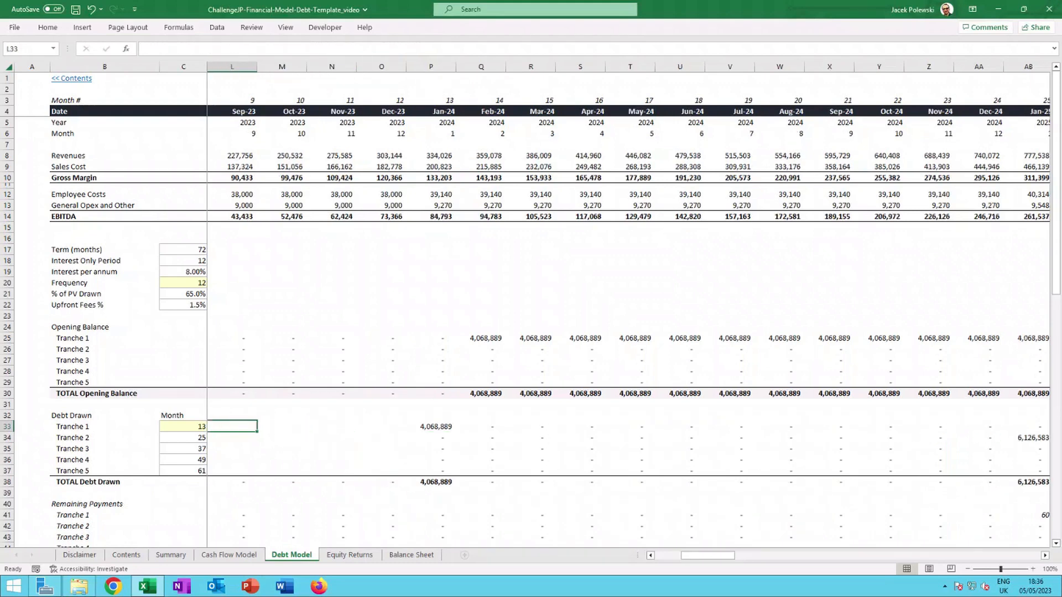
pyautogui.press('Right')
pyautogui.press('Right')
pyautogui.press('Right')
pyautogui.press('Right')
pyautogui.press('Right')
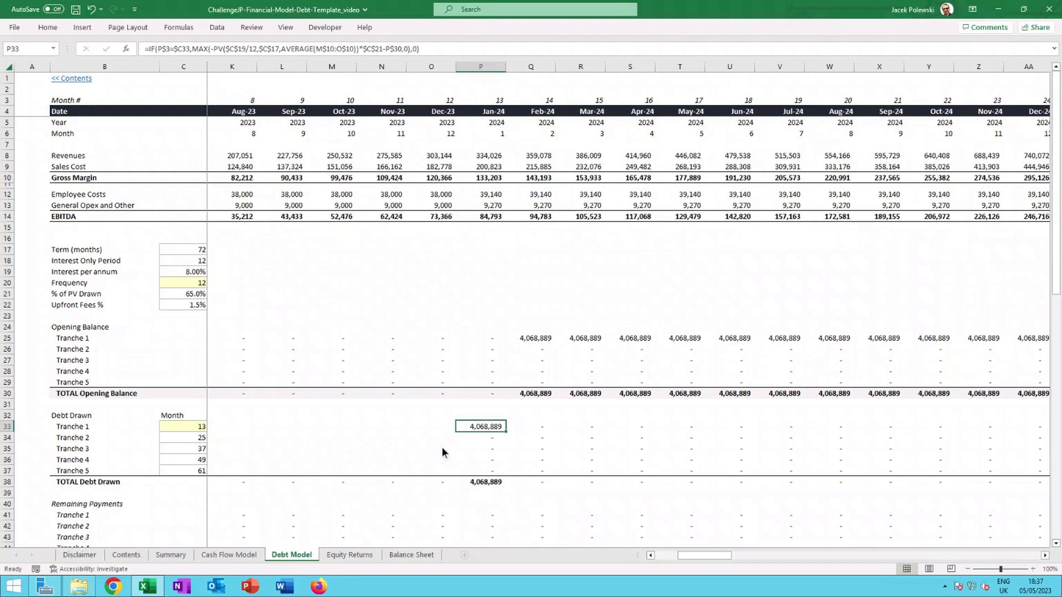
# Examine the MAX, PV and AVERAGE arguments of the January 2024 Tranche 1 Debt Drawn formula, keeping the formula as it is.
pyautogui.doubleClick(492, 427)
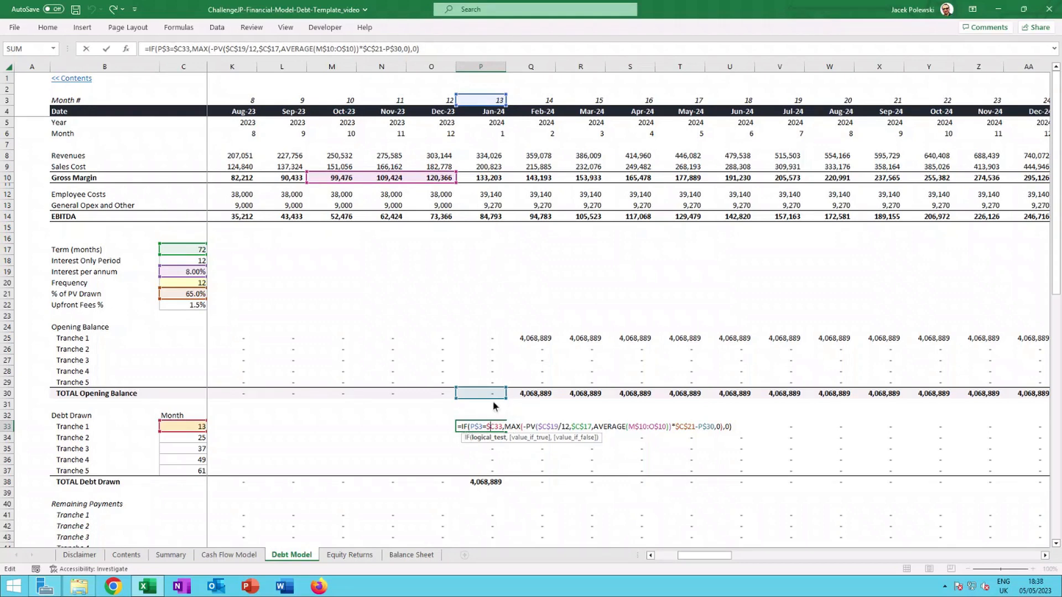
pyautogui.scroll(-2, 492, 401)
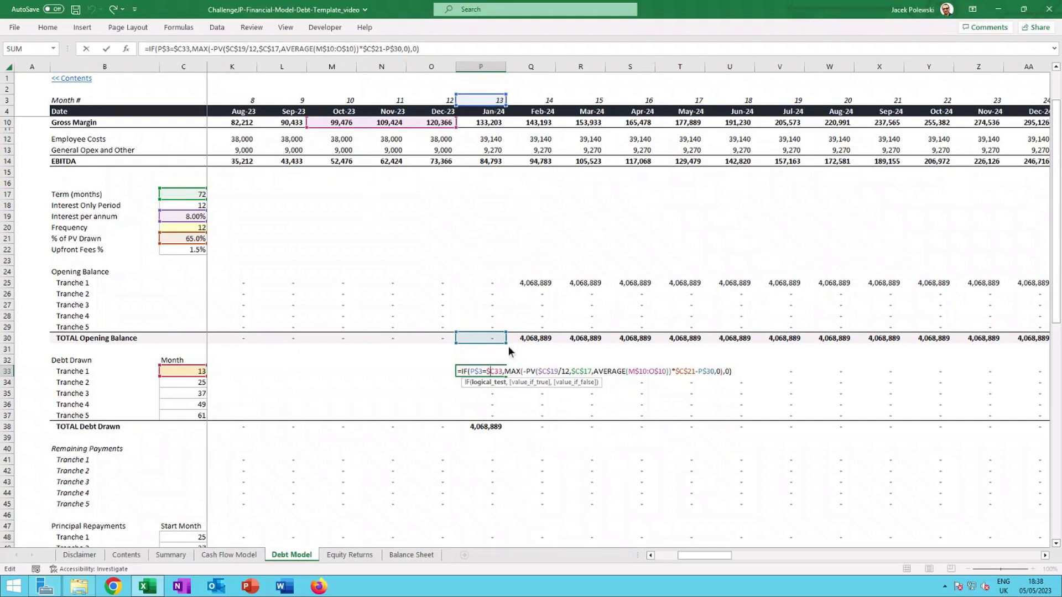
pyautogui.click(526, 373)
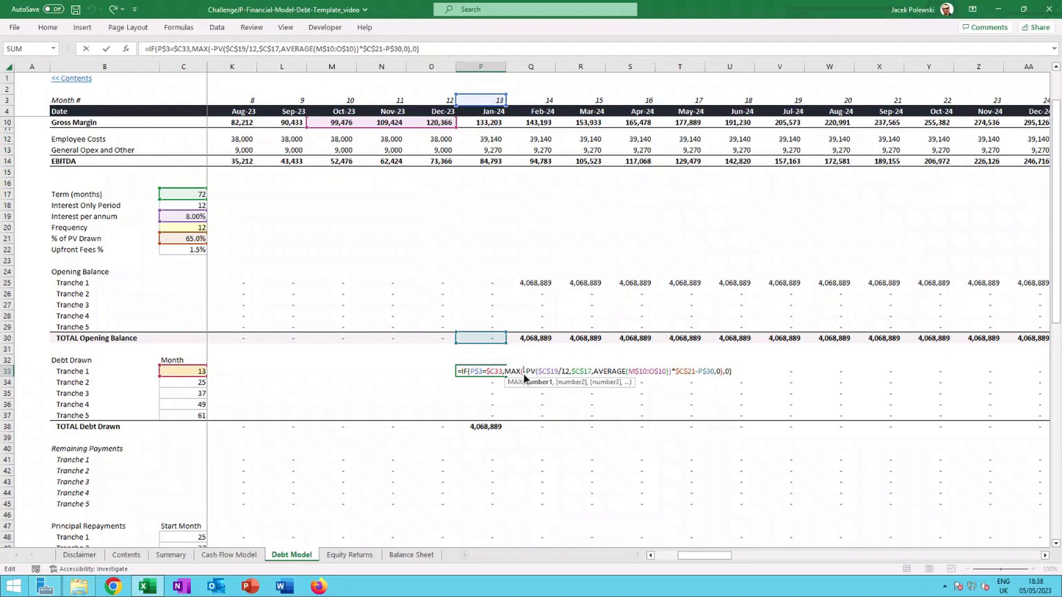
pyautogui.press('Right')
pyautogui.click(546, 373)
pyautogui.click(531, 373)
pyautogui.click(542, 371)
pyautogui.click(584, 373)
pyautogui.click(611, 373)
pyautogui.click(685, 374)
pyautogui.click(604, 372)
pyautogui.click(688, 372)
pyautogui.hotkey('ctrl', 'Return')
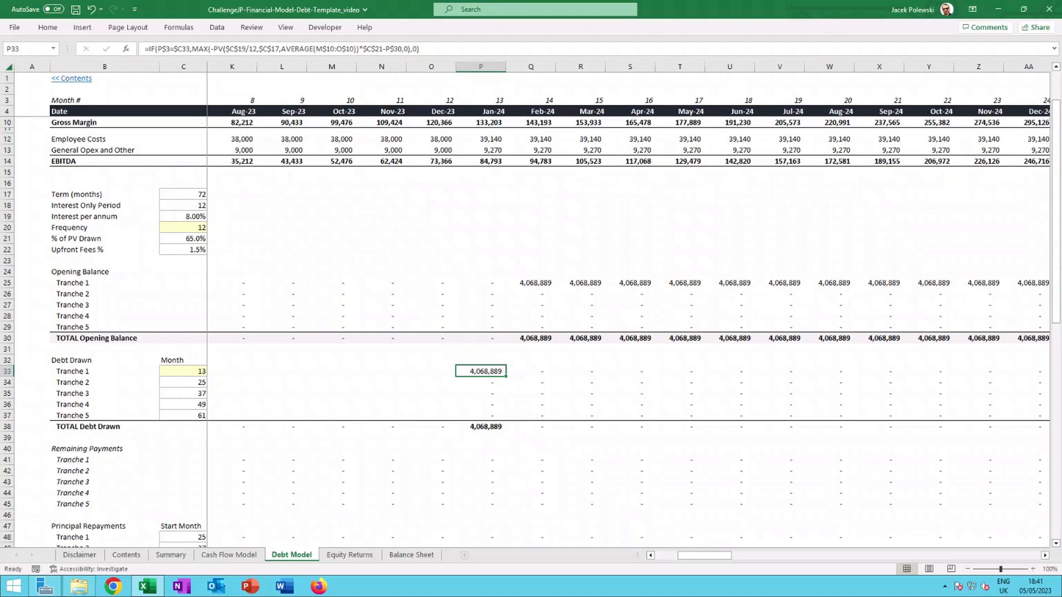
# Follow the Tranche 2 Debt Drawn row across the months to January 2025.
pyautogui.press('Down')
pyautogui.press('Right')
pyautogui.press('Right')
pyautogui.press('Right')
pyautogui.press('Right')
pyautogui.press('Right')
pyautogui.press('Right')
pyautogui.press('Right')
pyautogui.press('Right')
pyautogui.press('Right')
pyautogui.press('Right')
pyautogui.press('Right')
pyautogui.press('Right')
pyautogui.press('Right')
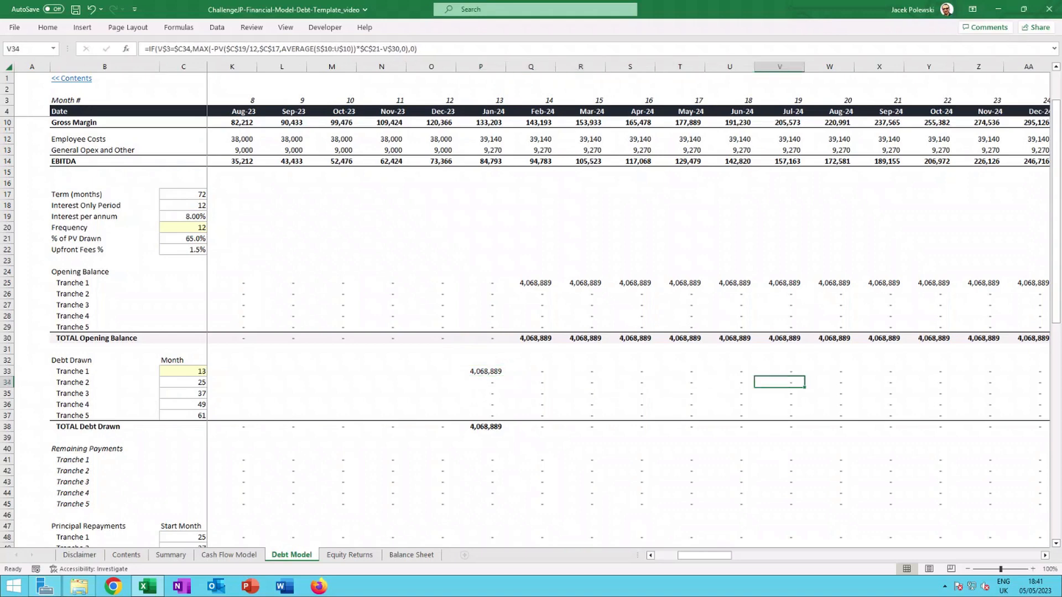
pyautogui.press('Left')
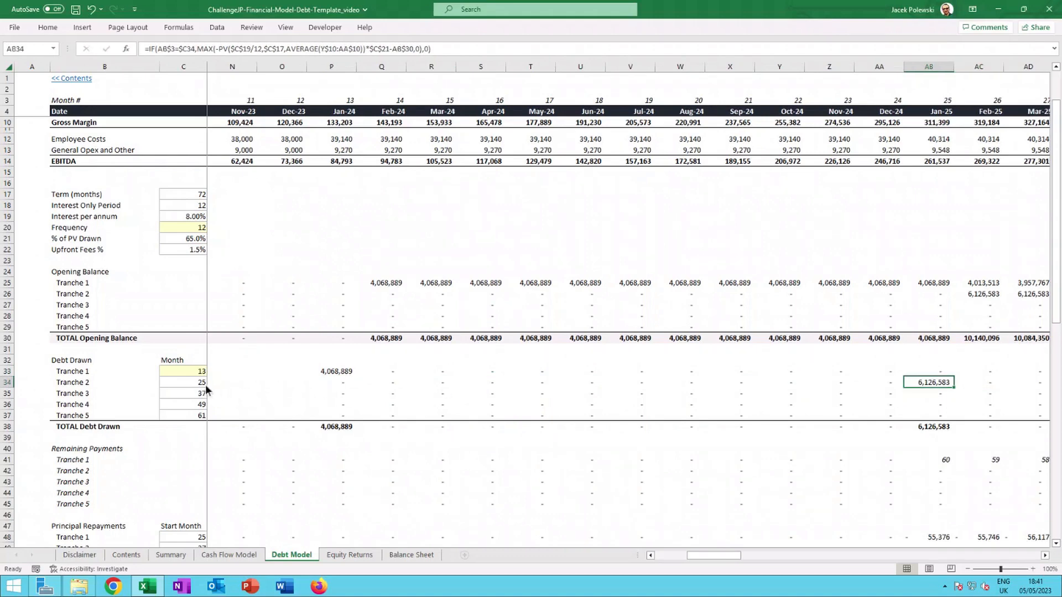
# Trace the cells referenced by the January 2025 Tranche 2 Debt Drawn formula, keeping the formula as it is.
pyautogui.doubleClick(936, 383)
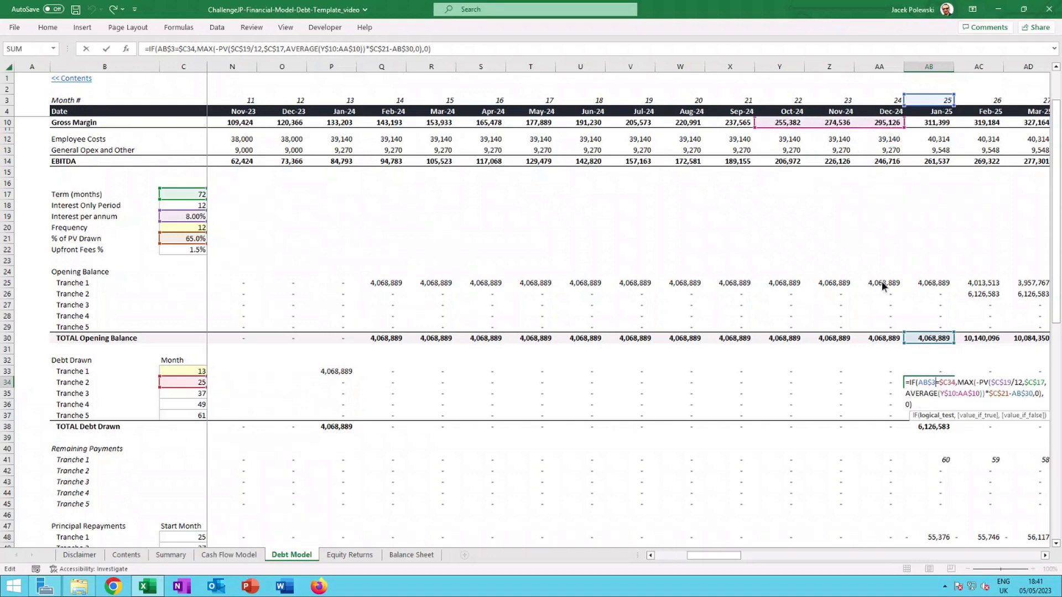
pyautogui.hotkey('ctrl', 'Return')
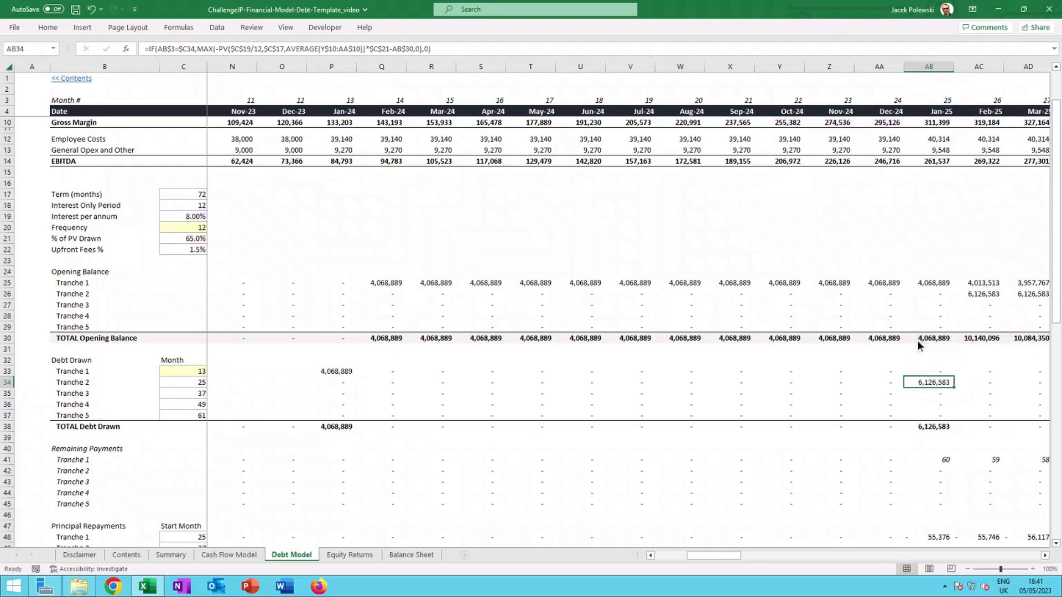
pyautogui.doubleClick(928, 380)
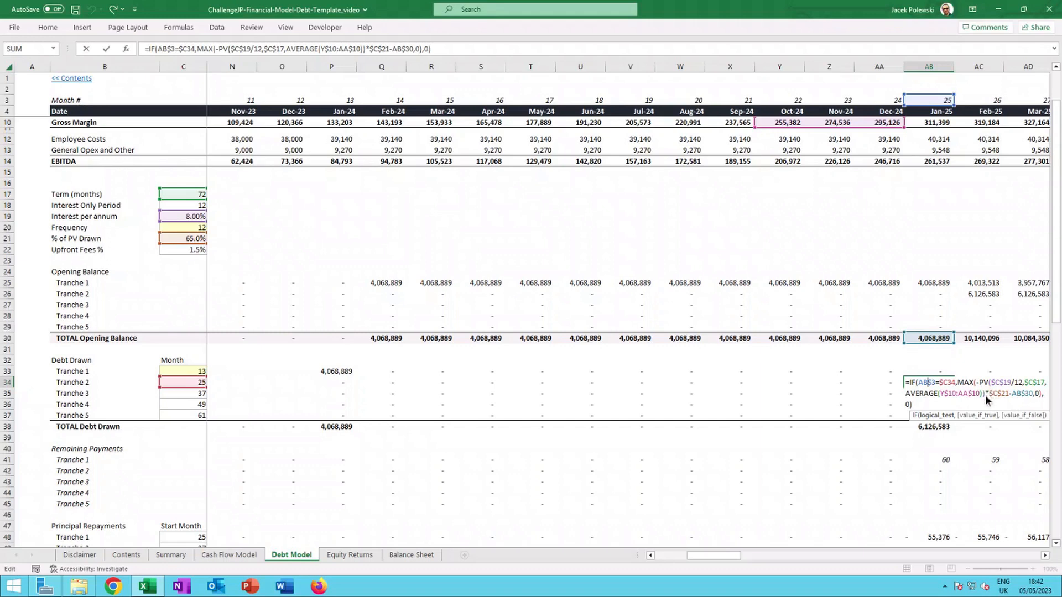
pyautogui.press('Escape')
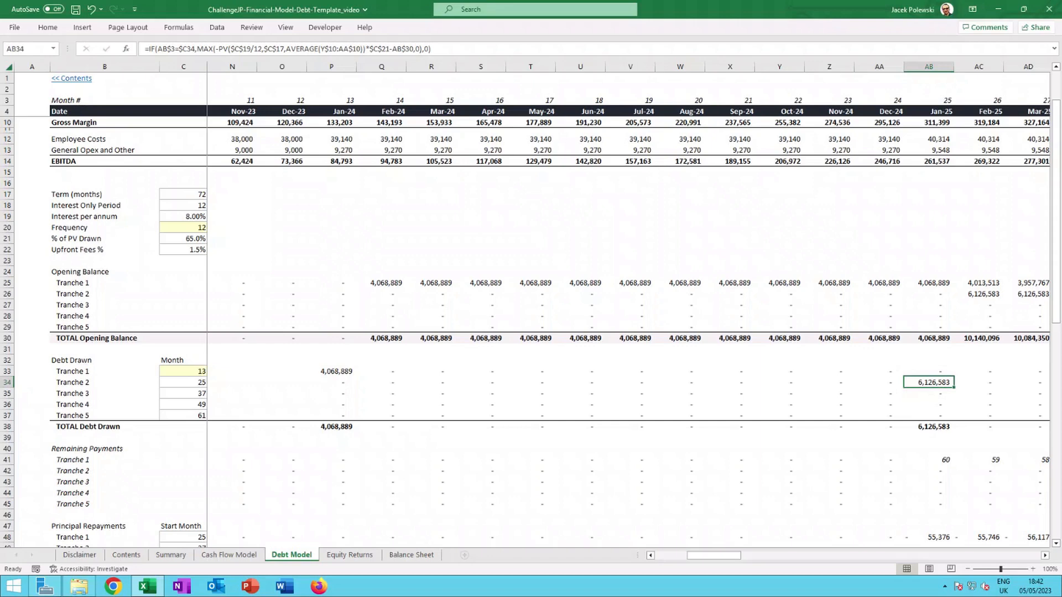
pyautogui.doubleClick(935, 384)
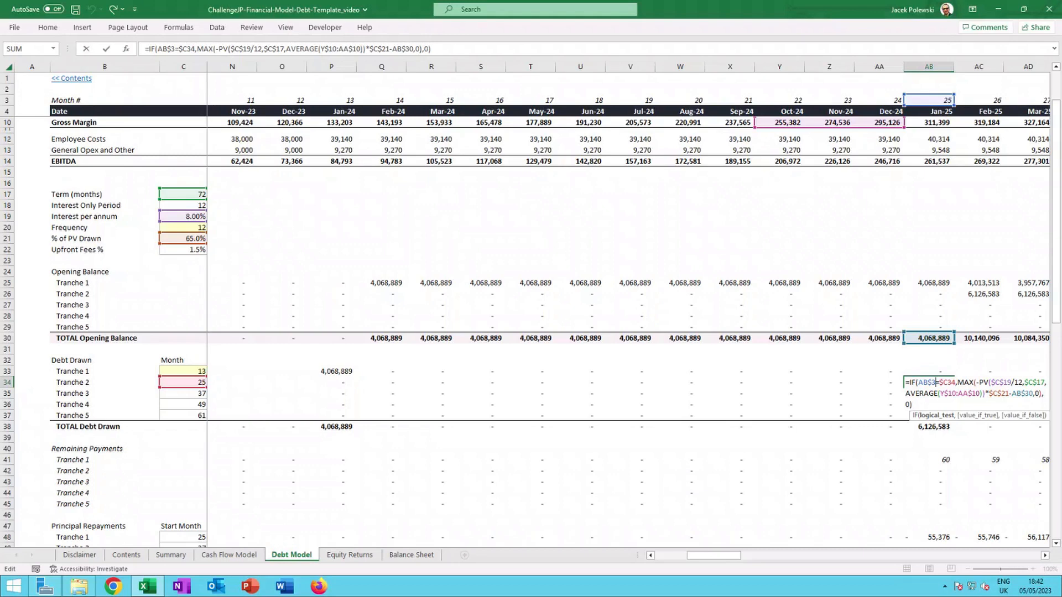
pyautogui.hotkey('ctrl', 'Return')
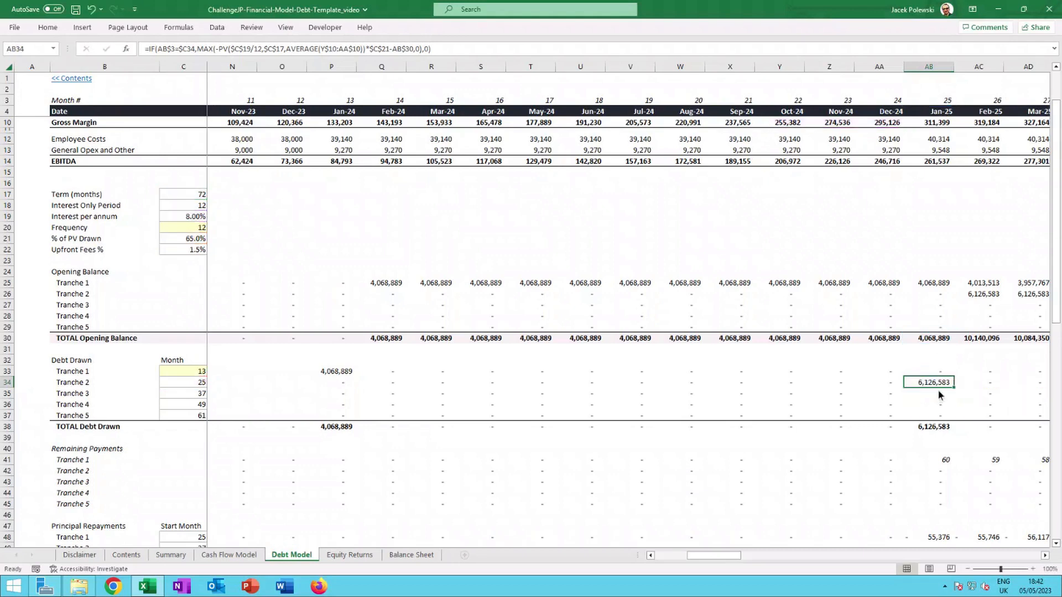
# Follow the Tranche 3 Debt Drawn row across to January 2026 and inspect that month's formula.
pyautogui.press('Down')
pyautogui.press('Right')
pyautogui.press('Right')
pyautogui.press('Right')
pyautogui.press('Right')
pyautogui.press('Right')
pyautogui.press('Right')
pyautogui.press('Right')
pyautogui.press('Right')
pyautogui.press('Right')
pyautogui.press('Right')
pyautogui.press('Right')
pyautogui.press('Right')
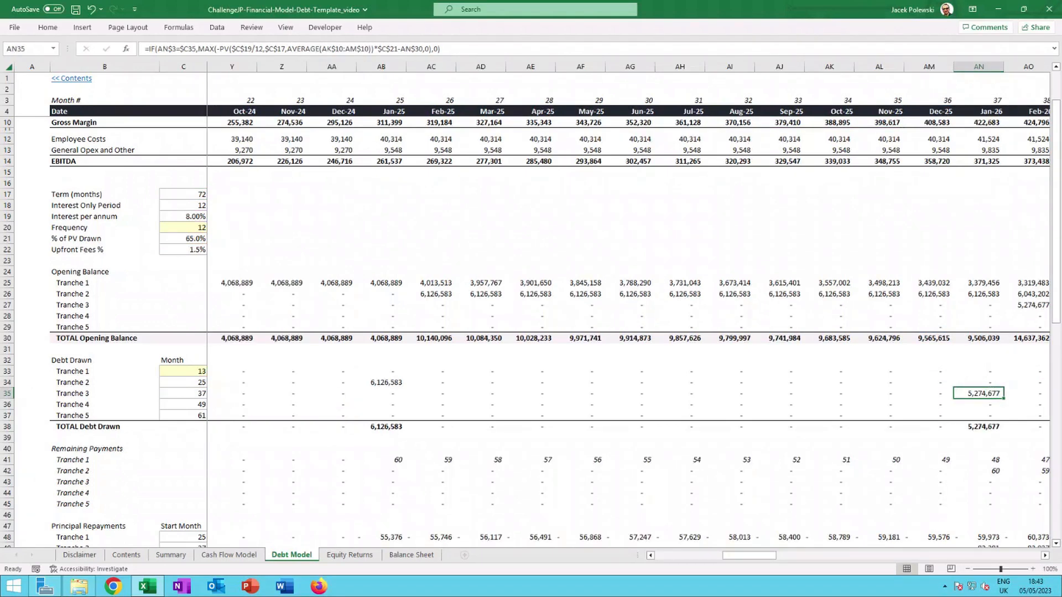
# Inspect the January 2025 Tranche 1 Remaining Payments formula.
pyautogui.scroll(-1, 560, 409)
pyautogui.scroll(-2, 561, 411)
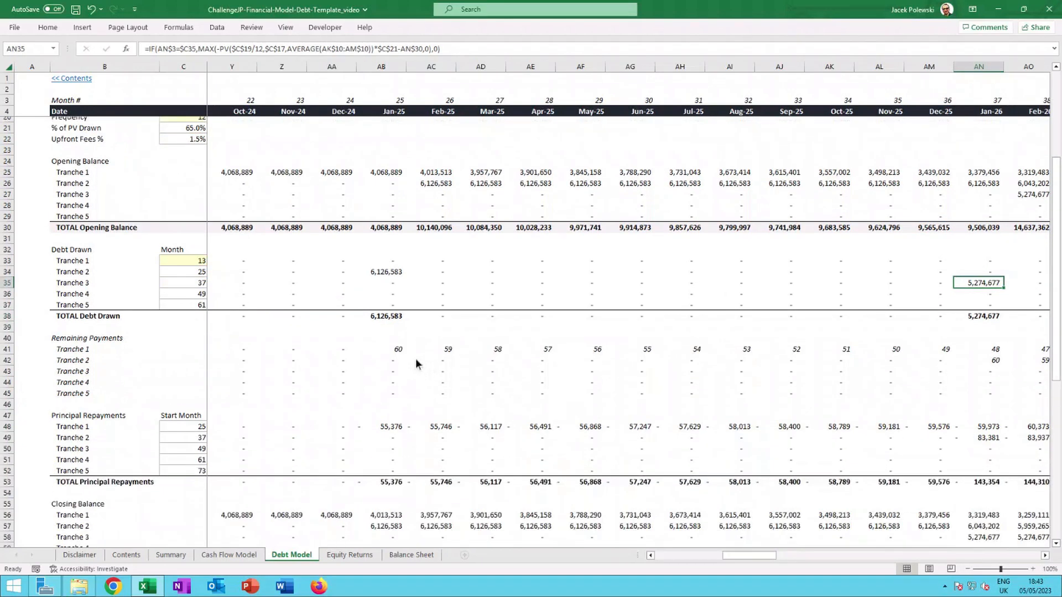
pyautogui.click(385, 349)
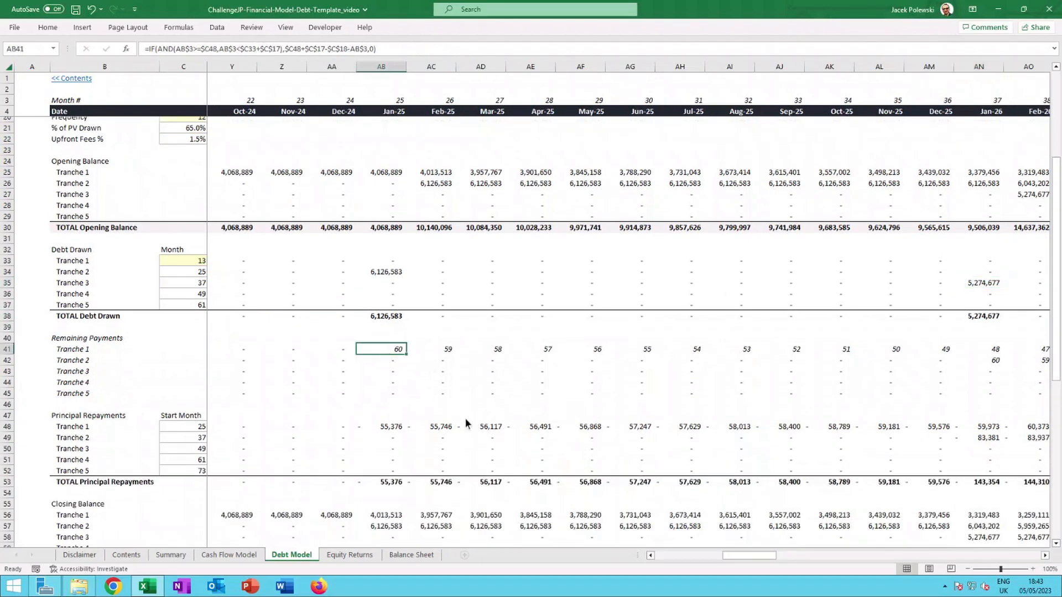
# Review the Tranche 1 Principal Repayments back from January 2025 to April 2024 and check the source of the Interest Only Period.
pyautogui.click(393, 426)
pyautogui.press('Left')
pyautogui.press('Left')
pyautogui.press('Left')
pyautogui.press('Left')
pyautogui.press('Left')
pyautogui.press('Left')
pyautogui.press('Left')
pyautogui.press('Left')
pyautogui.press('Left')
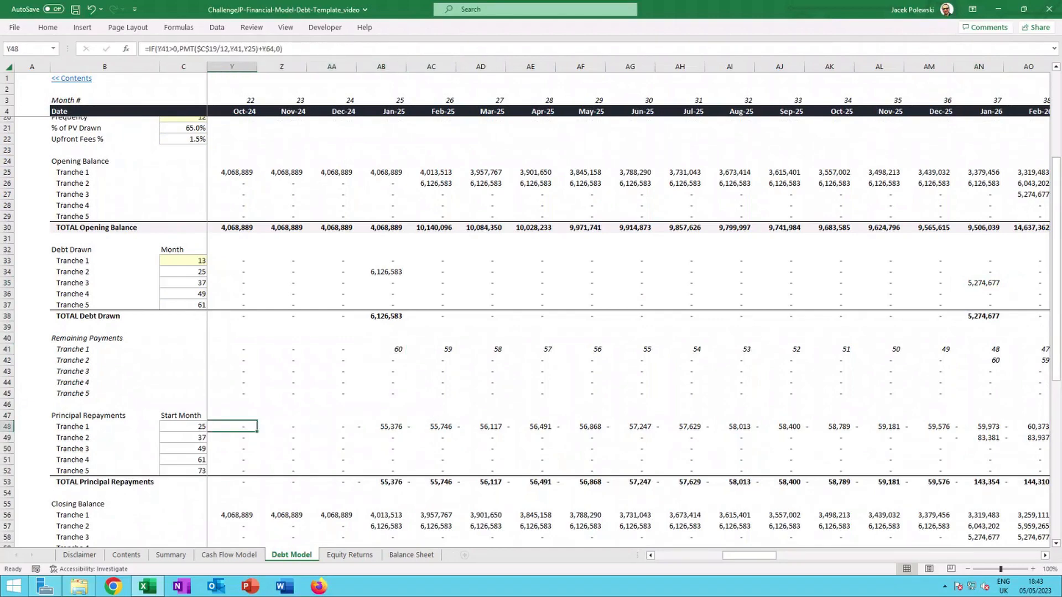
pyautogui.scroll(5, 396, 410)
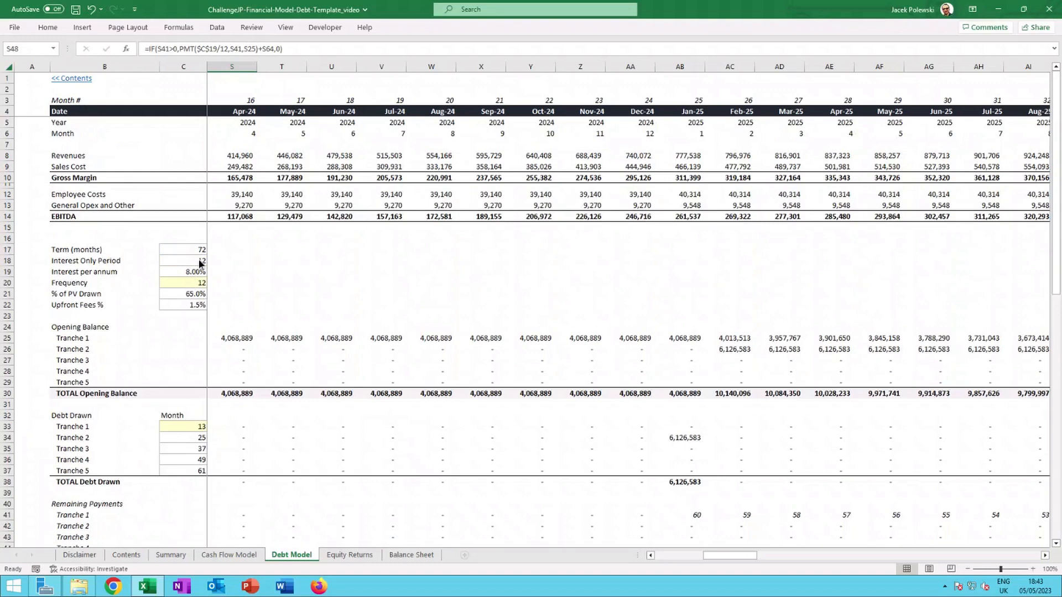
pyautogui.click(198, 260)
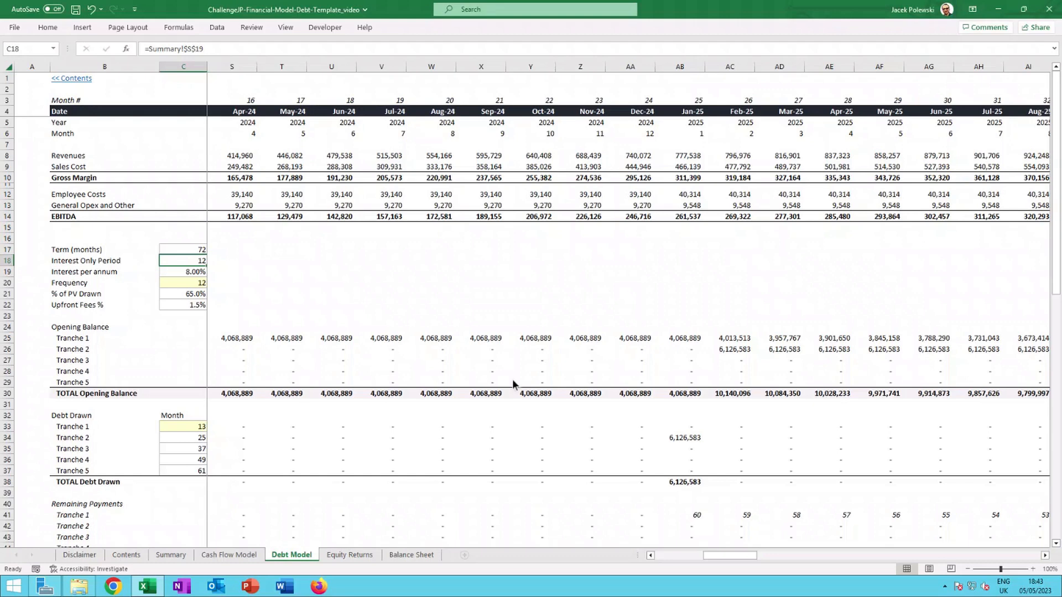
# Inspect the April 2024 Tranche 1 Opening Balance and follow the January 2024 column down to Tranche 1 Remaining Payments.
pyautogui.scroll(-3, 512, 378)
pyautogui.scroll(2, 553, 404)
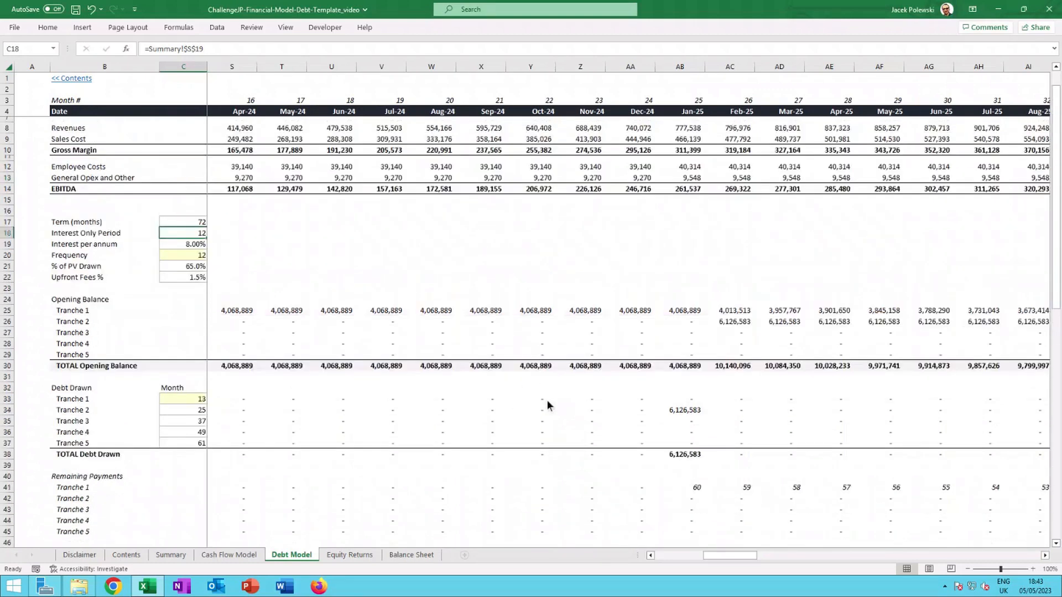
pyautogui.click(245, 312)
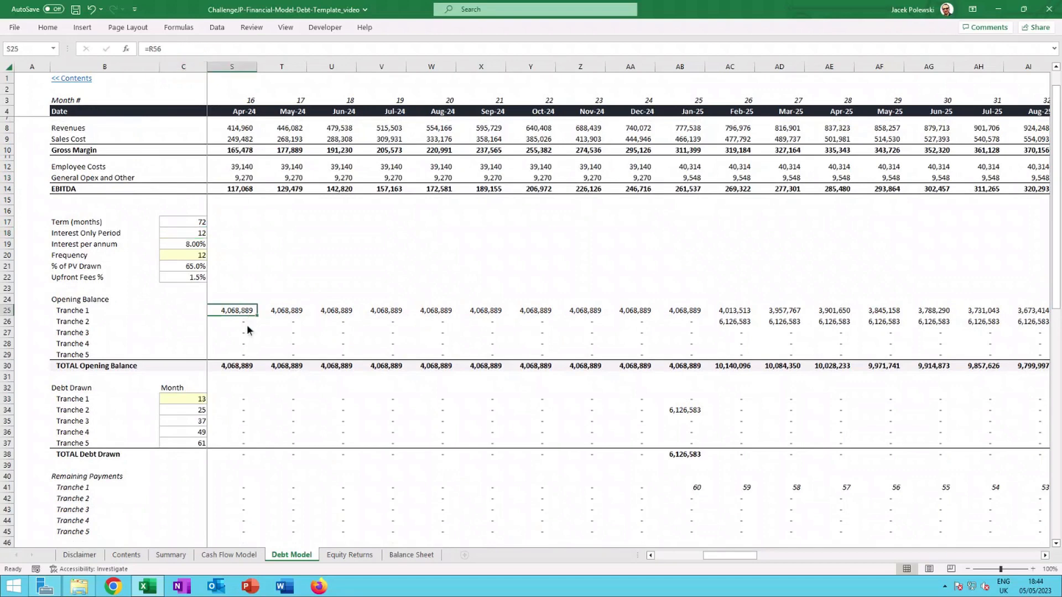
pyautogui.press('Left')
pyautogui.press('Left')
pyautogui.press('Left')
pyautogui.press('Down')
pyautogui.press('Down')
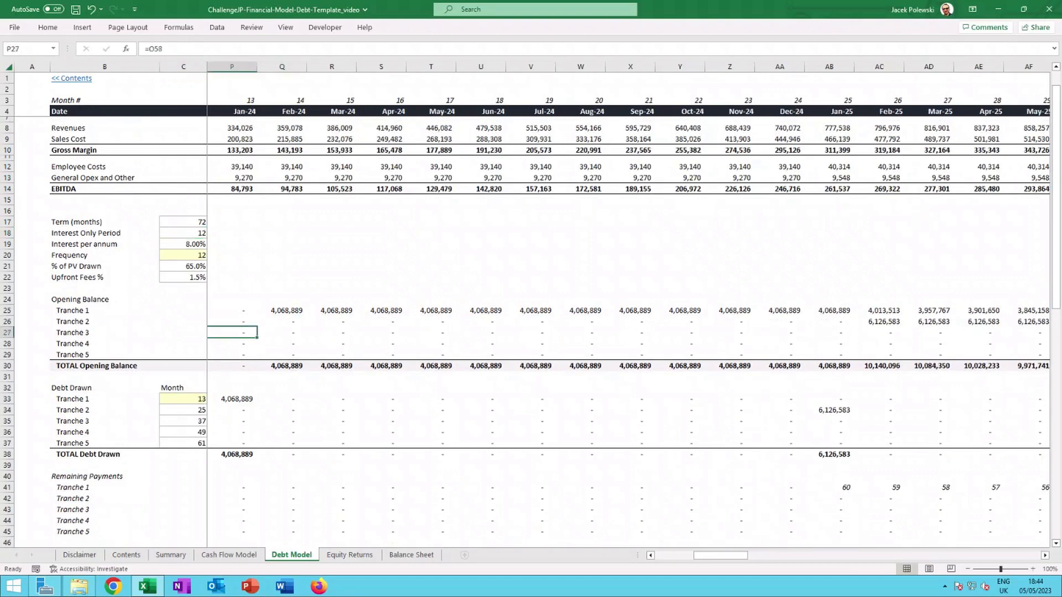
pyautogui.press('Down')
pyautogui.press('Down')
pyautogui.press('Down')
pyautogui.press('Down')
pyautogui.press('Down')
pyautogui.press('Down')
pyautogui.press('Down')
pyautogui.press('Down')
pyautogui.press('Down')
pyautogui.press('Down')
pyautogui.press('Down')
pyautogui.press('Down')
pyautogui.press('Down')
pyautogui.press('Down')
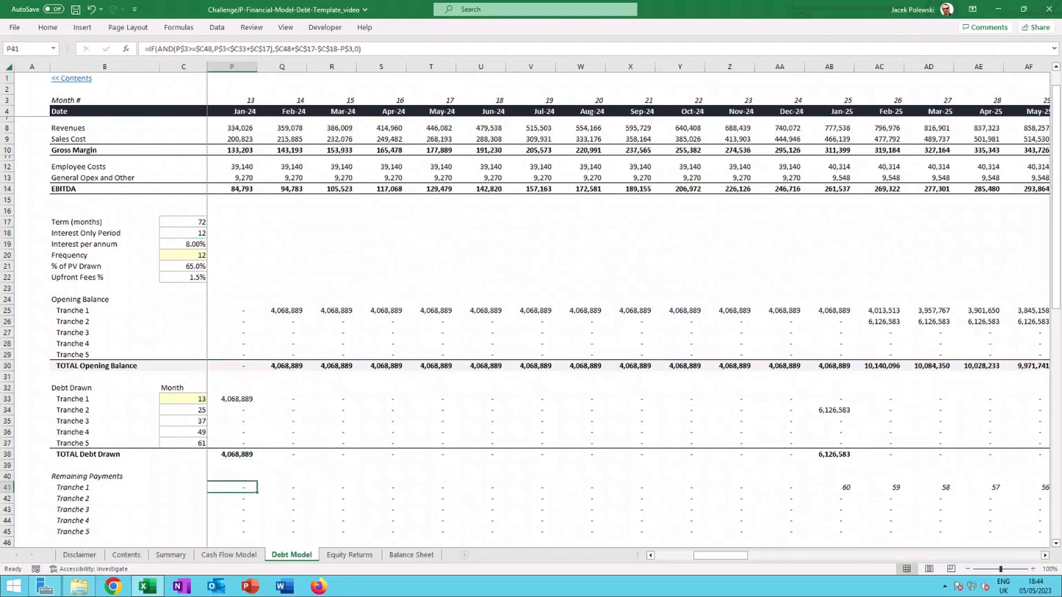
# Inspect the Principal Repayments formulas for Tranche 2 in February 2024 and Tranche 1 in January 2025.
pyautogui.press('Right')
pyautogui.press('Down')
pyautogui.press('Down')
pyautogui.press('Down')
pyautogui.press('Down')
pyautogui.press('Down')
pyautogui.press('Down')
pyautogui.press('Down')
pyautogui.press('Down')
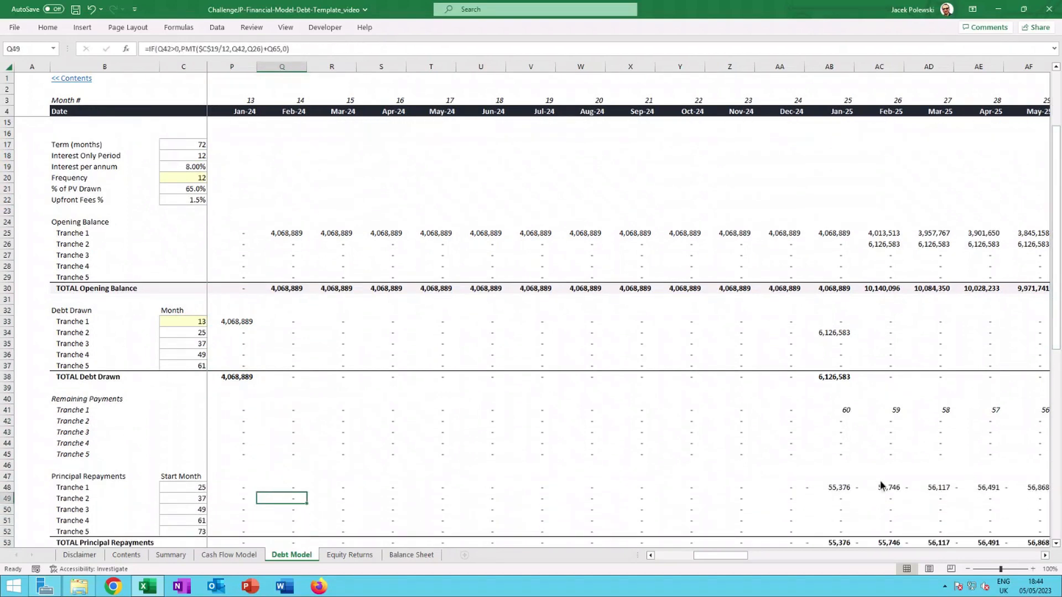
pyautogui.click(843, 489)
pyautogui.scroll(-3, 409, 419)
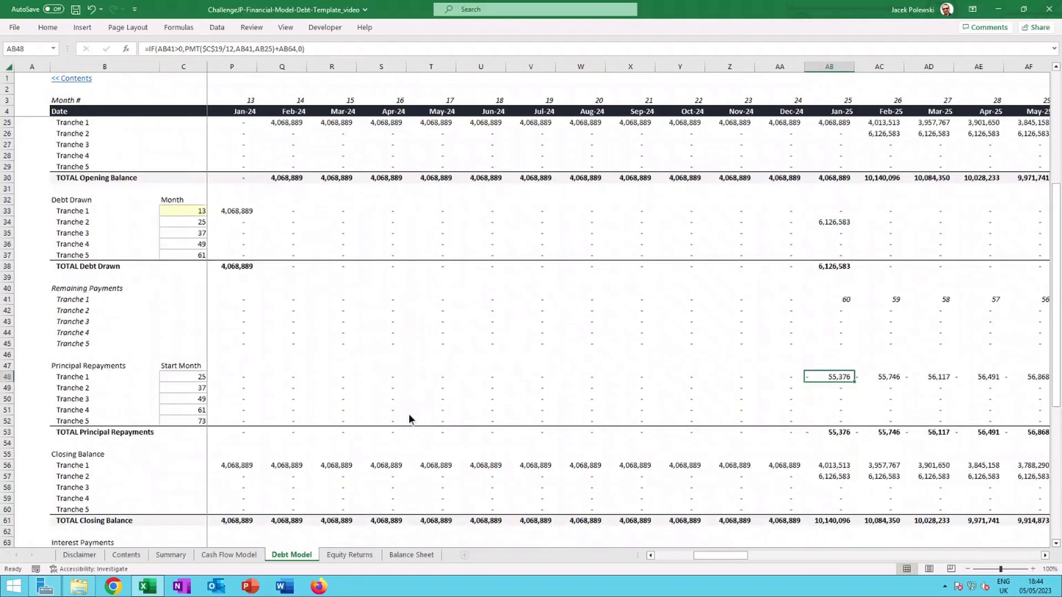
pyautogui.scroll(-3, 409, 418)
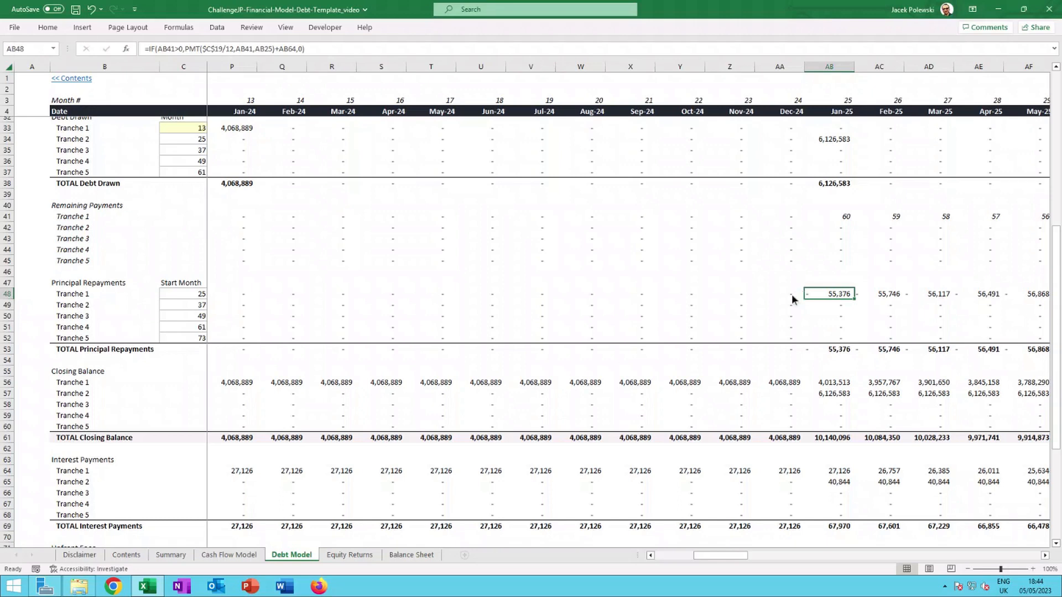
pyautogui.scroll(2, 818, 309)
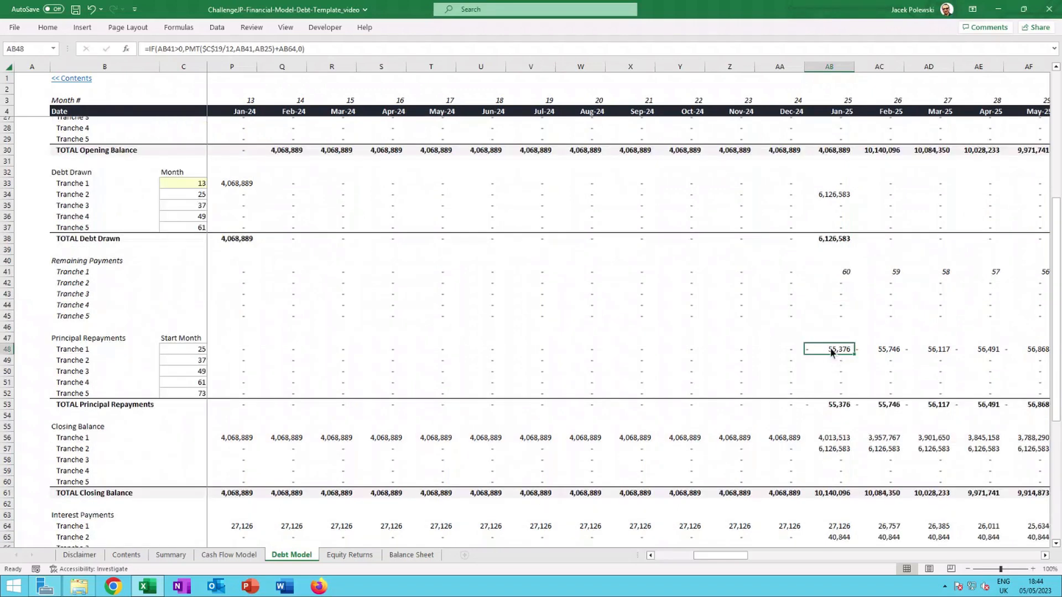
# Follow the Tranche 1 Principal Repayments row from January 2025 across to January 2026 and back to January 2025.
pyautogui.press('Right')
pyautogui.press('Right')
pyautogui.press('Right')
pyautogui.press('Right')
pyautogui.press('Right')
pyautogui.press('Right')
pyautogui.press('Right')
pyautogui.press('Right')
pyautogui.press('Right')
pyautogui.press('Right')
pyautogui.press('Right')
pyautogui.press('Right')
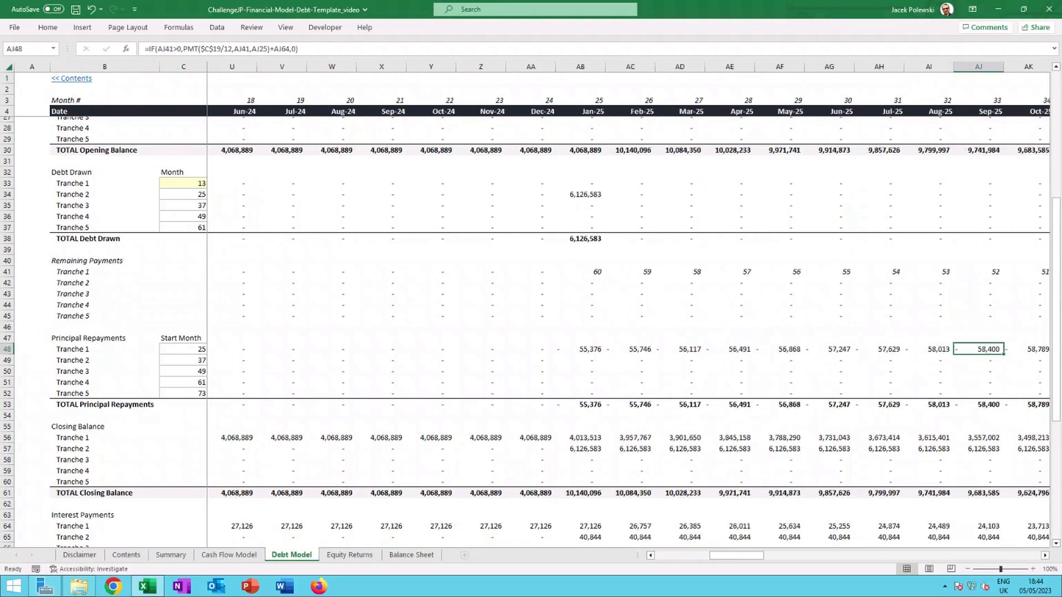
pyautogui.press('Left')
pyautogui.press('Left')
pyautogui.press('Left')
pyautogui.press('Left')
pyautogui.press('Left')
pyautogui.press('Left')
pyautogui.press('Left')
pyautogui.press('Left')
pyautogui.press('Left')
pyautogui.press('Left')
pyautogui.press('Left')
pyautogui.press('Left')
pyautogui.press('Left')
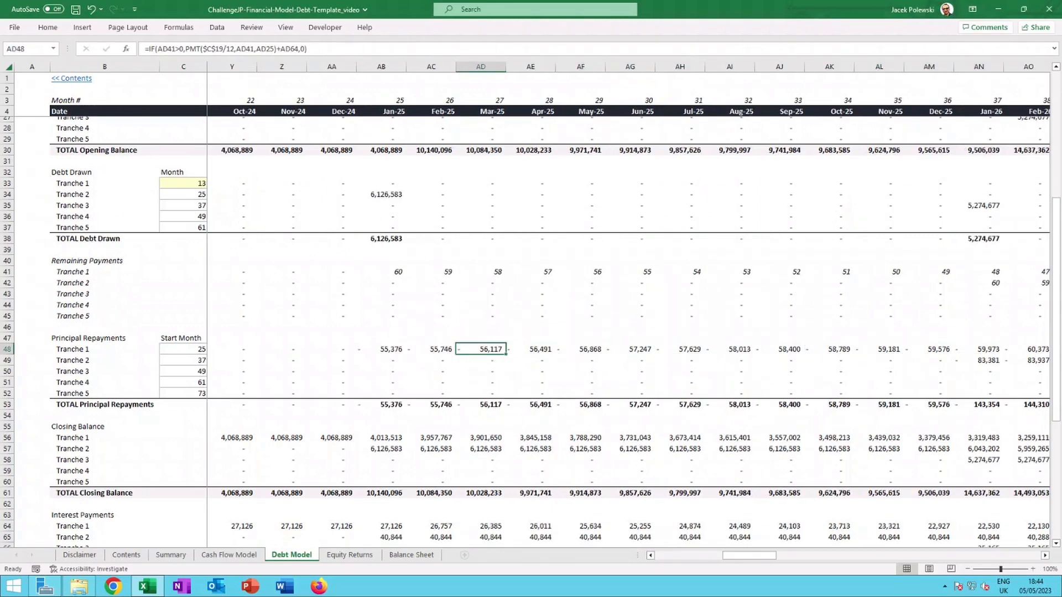
pyautogui.press('Right')
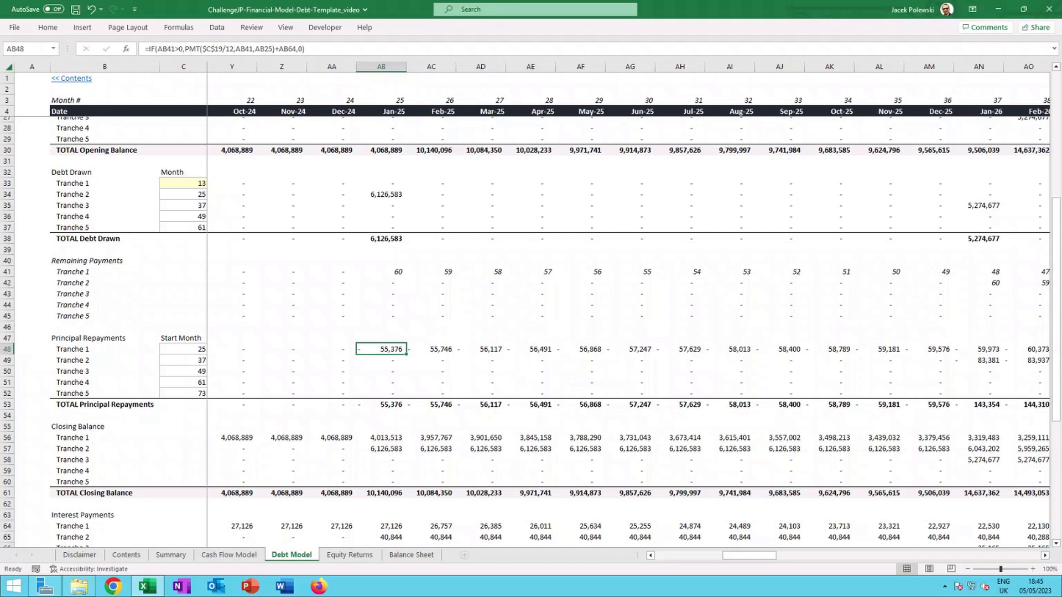
# Examine the January 2025 Tranche 1 Principal Repayments formula, tracing its IF test and the PMT rate to Interest per annum.
pyautogui.doubleClick(396, 349)
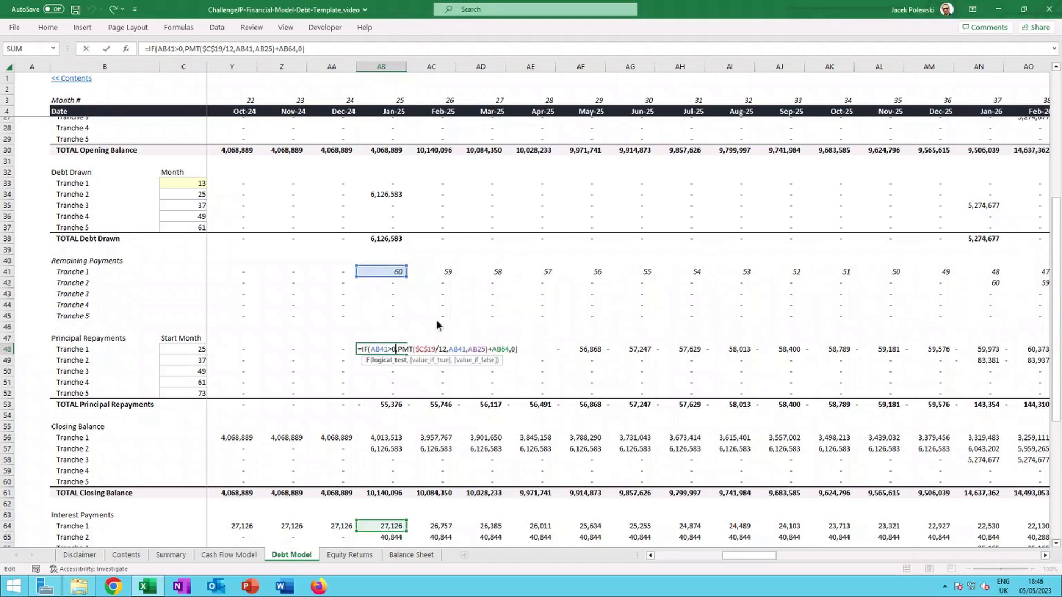
pyautogui.click(404, 350)
pyautogui.click(423, 353)
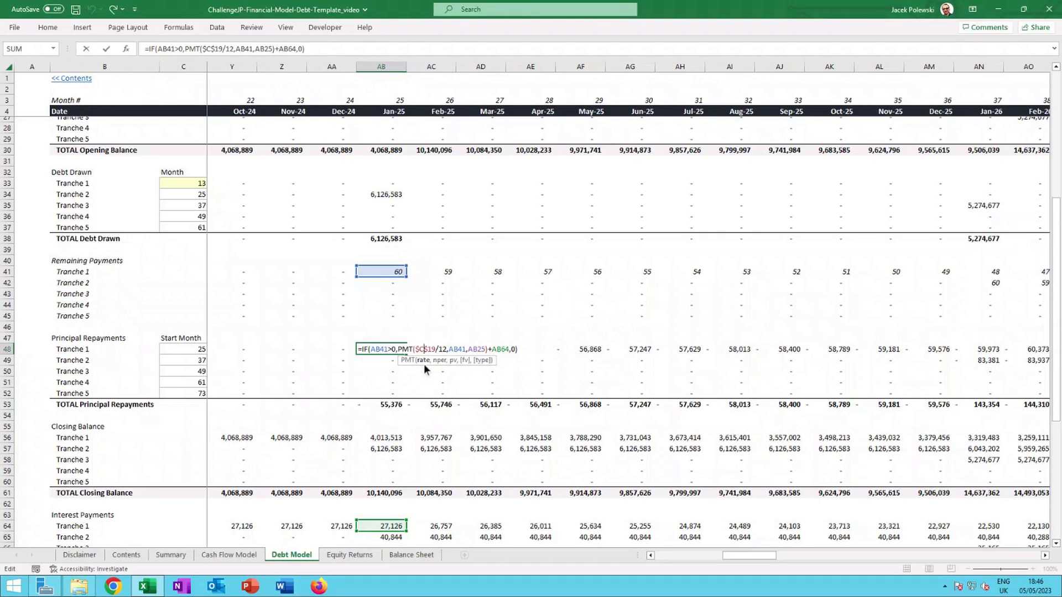
pyautogui.scroll(4, 442, 303)
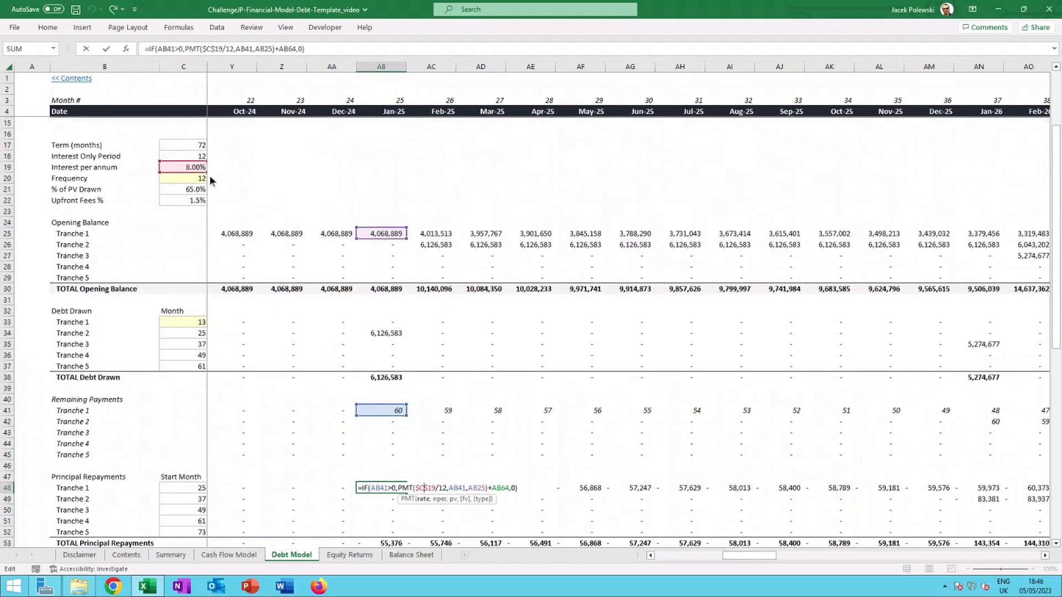
pyautogui.scroll(-2, 484, 340)
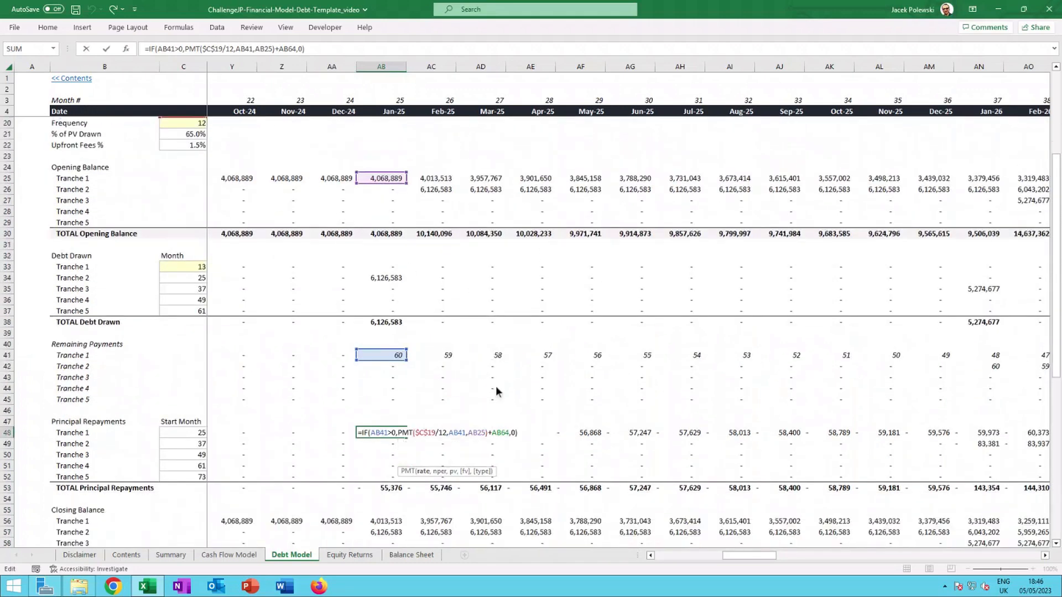
pyautogui.scroll(-3, 442, 438)
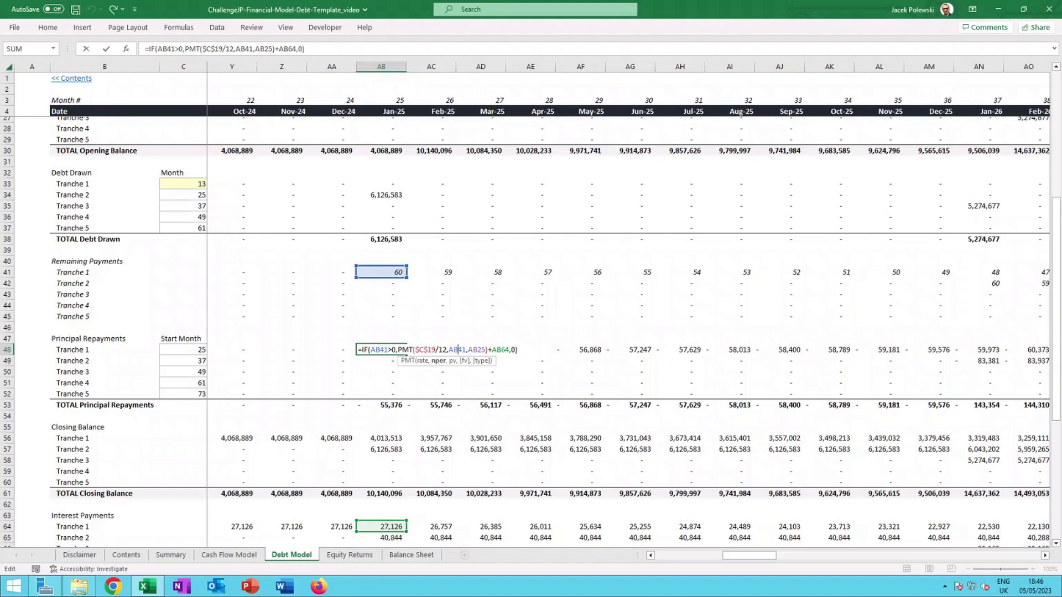
# Trace the PMT present value in that formula to the Tranche 1 Opening Balance and its period count to Remaining Payments.
pyautogui.click(473, 349)
pyautogui.scroll(1, 441, 341)
pyautogui.scroll(2, 440, 338)
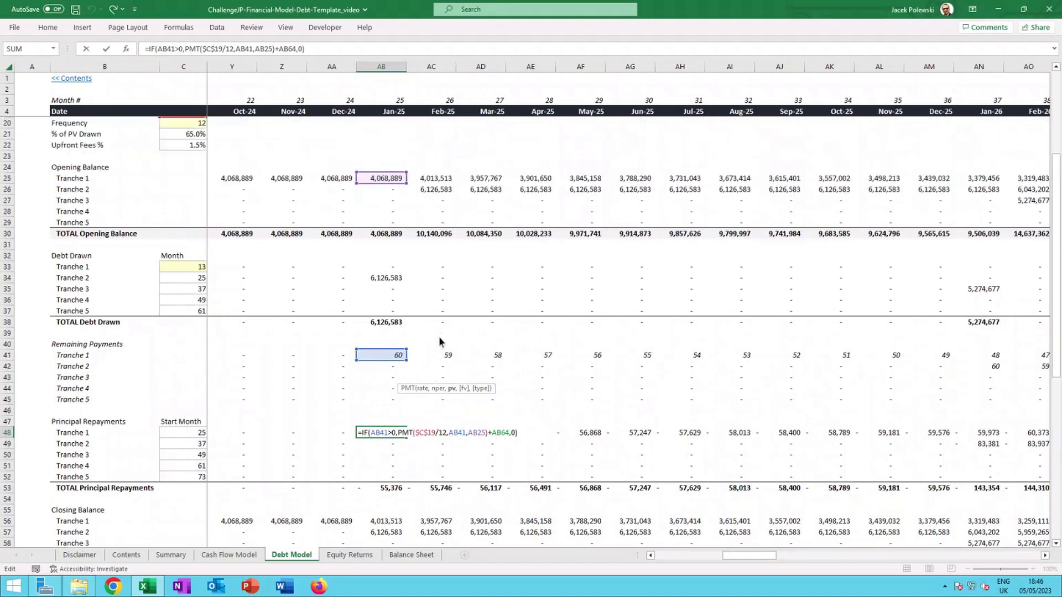
pyautogui.scroll(-2, 440, 339)
pyautogui.scroll(1, 441, 339)
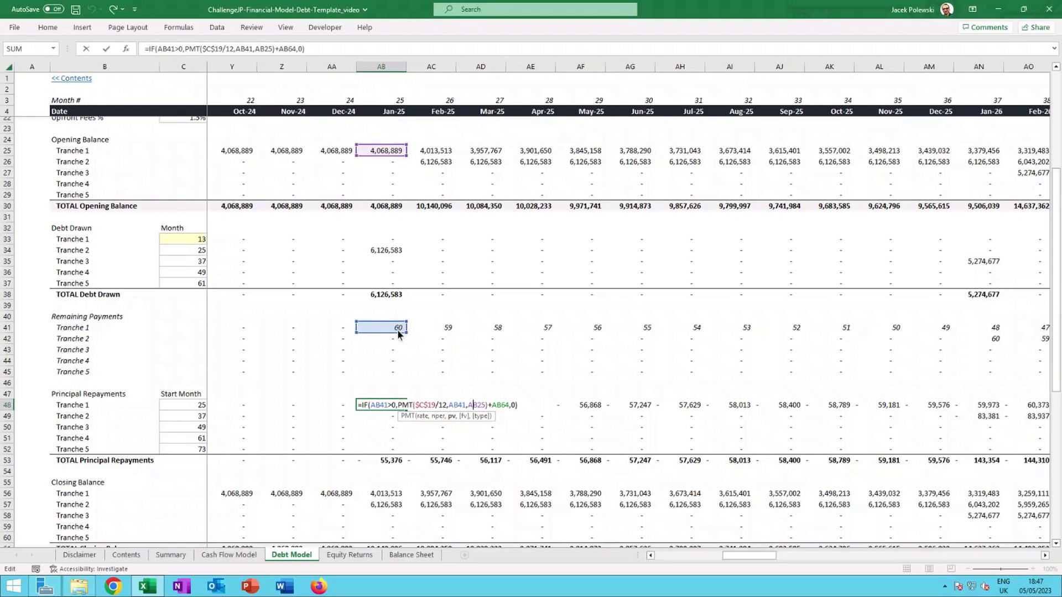
pyautogui.click(431, 405)
pyautogui.click(474, 405)
pyautogui.hotkey('ctrl', 'Return')
# Inspect the February 2025 Tranche 1 Principal Repayments formula and its Opening Balance and Remaining Payments references.
pyautogui.press('Right')
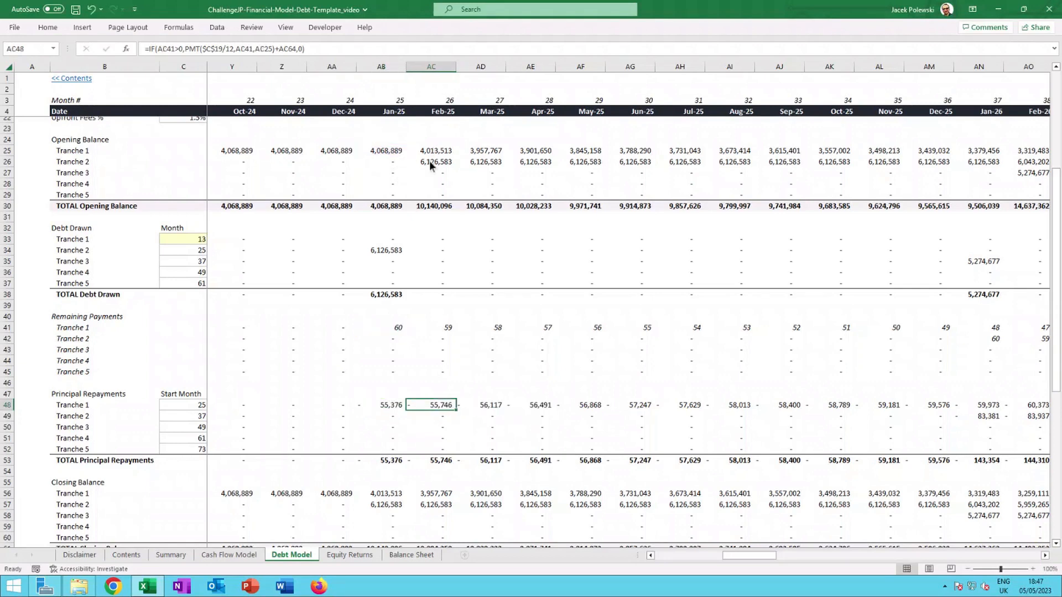
pyautogui.doubleClick(431, 407)
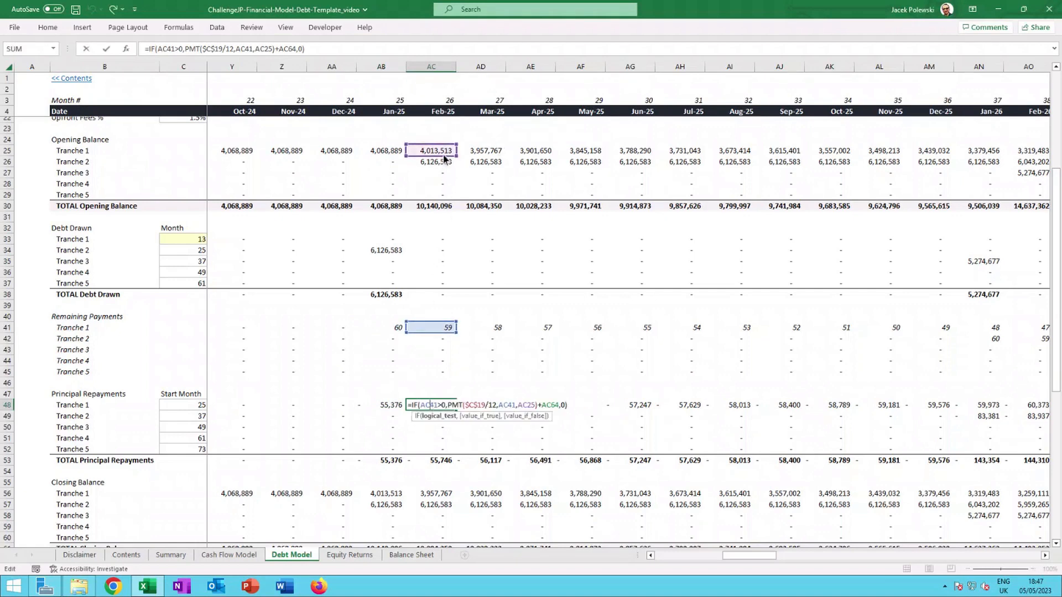
pyautogui.click(526, 406)
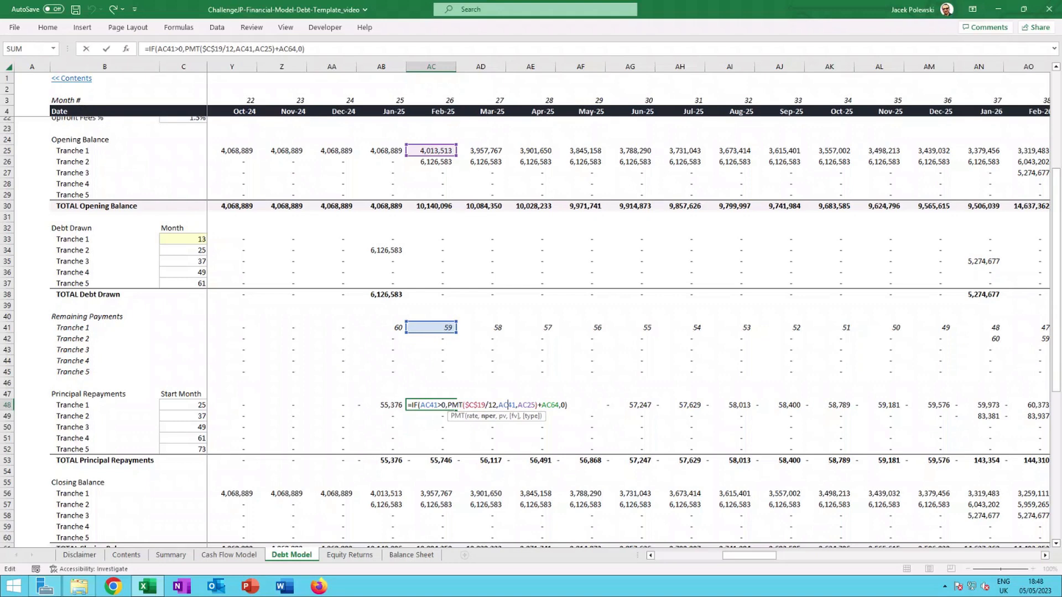
# Check how the January 2025 Tranche 1 Principal Repayments formula adds that month's Interest Payments to the PMT result.
pyautogui.click(382, 405)
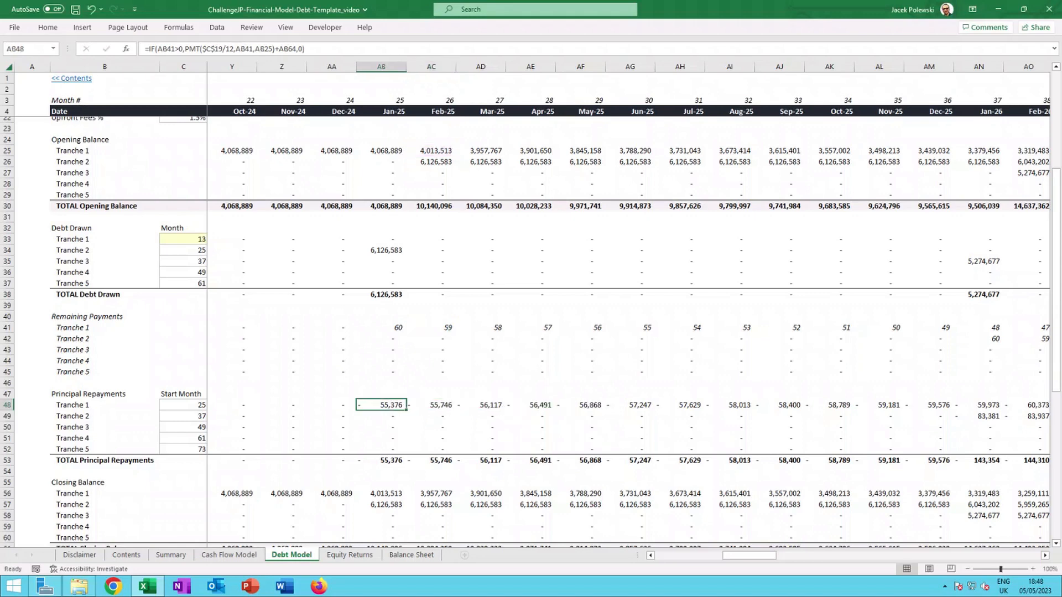
pyautogui.doubleClick(386, 406)
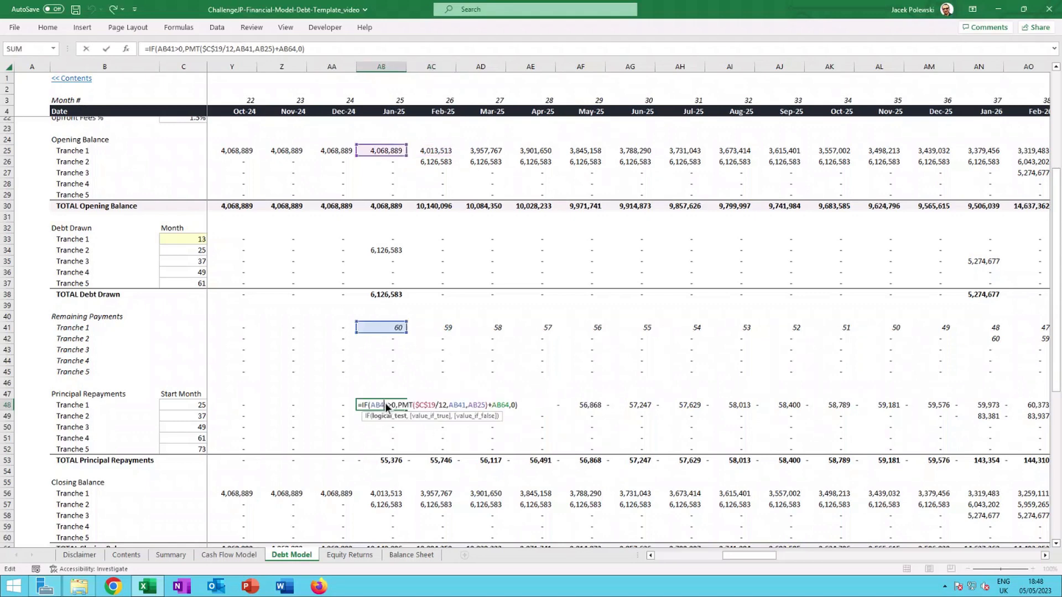
pyautogui.click(496, 406)
pyautogui.scroll(-4, 476, 349)
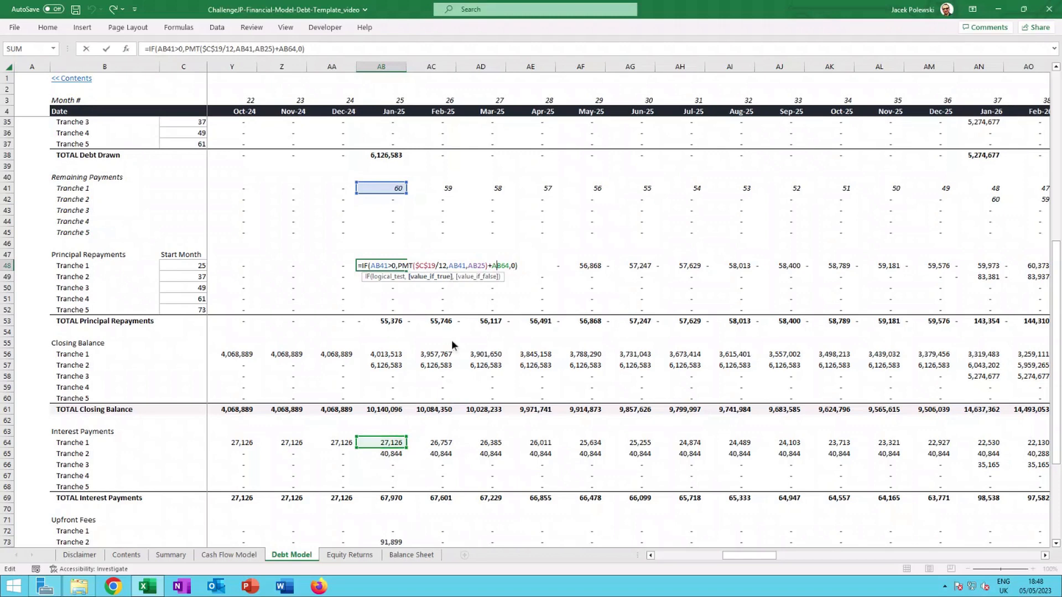
pyautogui.hotkey('ctrl', 'Return')
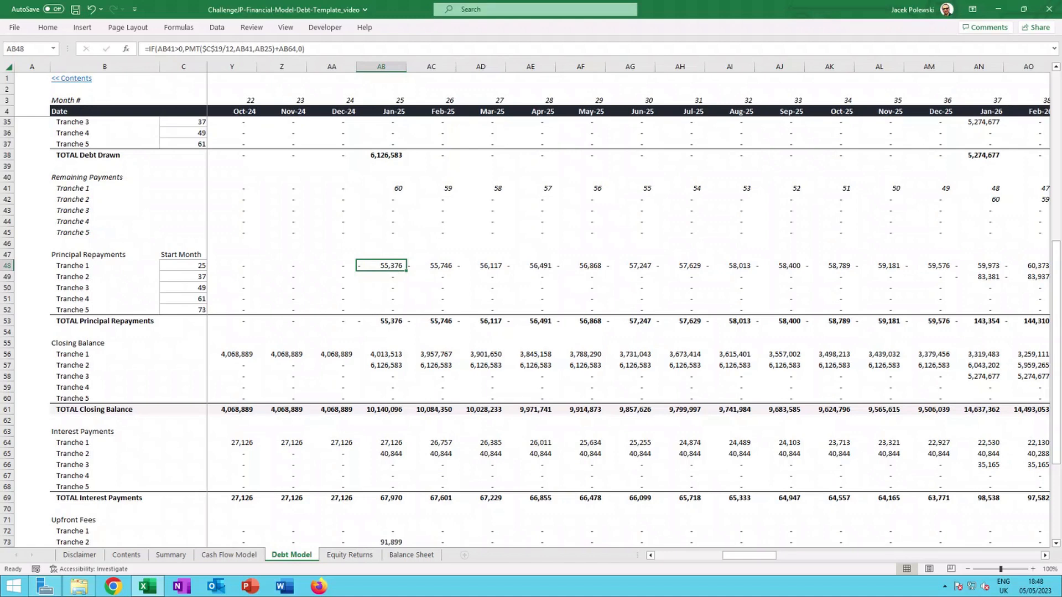
pyautogui.doubleClick(393, 264)
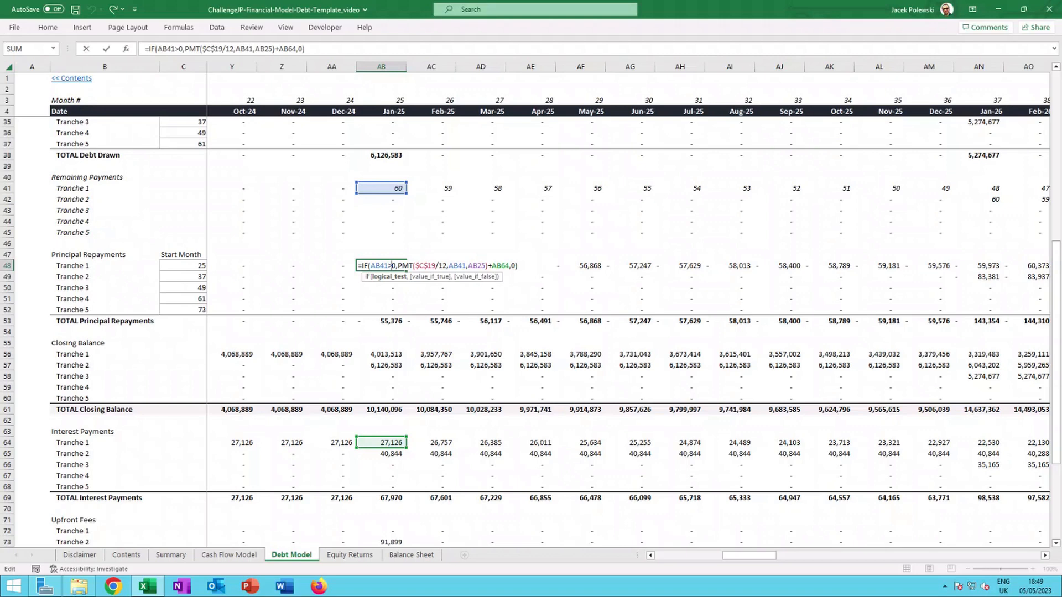
pyautogui.hotkey('ctrl', 'Return')
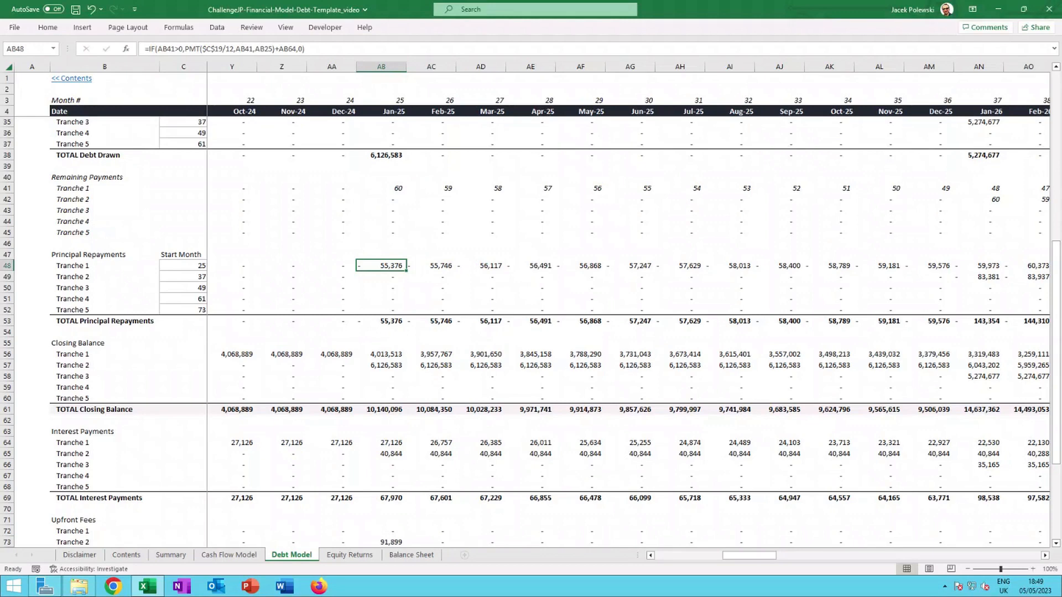
# Inspect the January 2025 Tranche 1 Closing Balance formula and its Debt Drawn, Opening Balance and Principal Repayments references.
pyautogui.scroll(3, 387, 310)
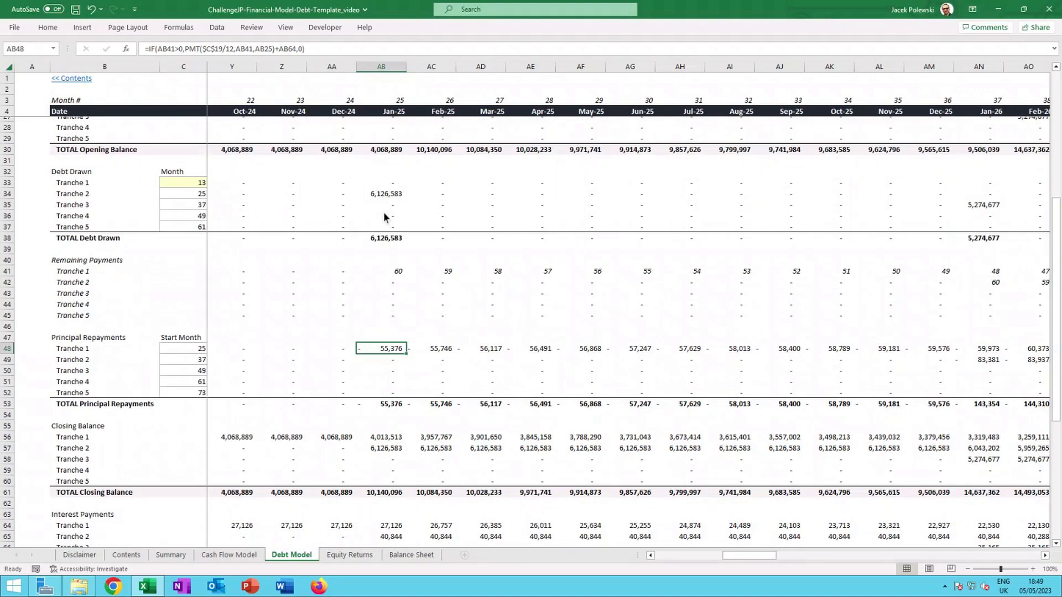
pyautogui.click(394, 438)
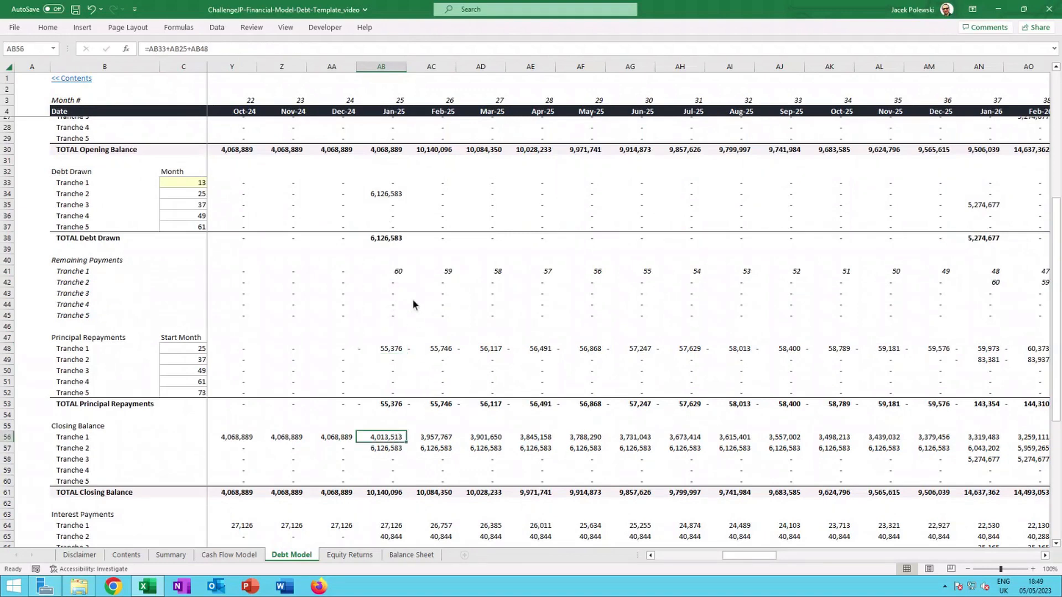
pyautogui.doubleClick(390, 436)
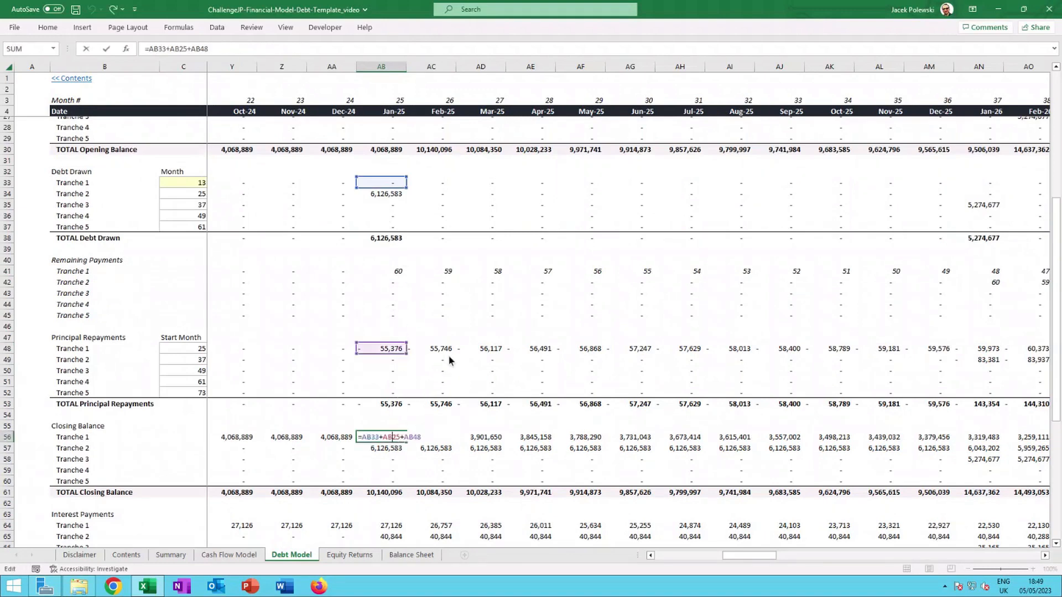
pyautogui.scroll(2, 449, 360)
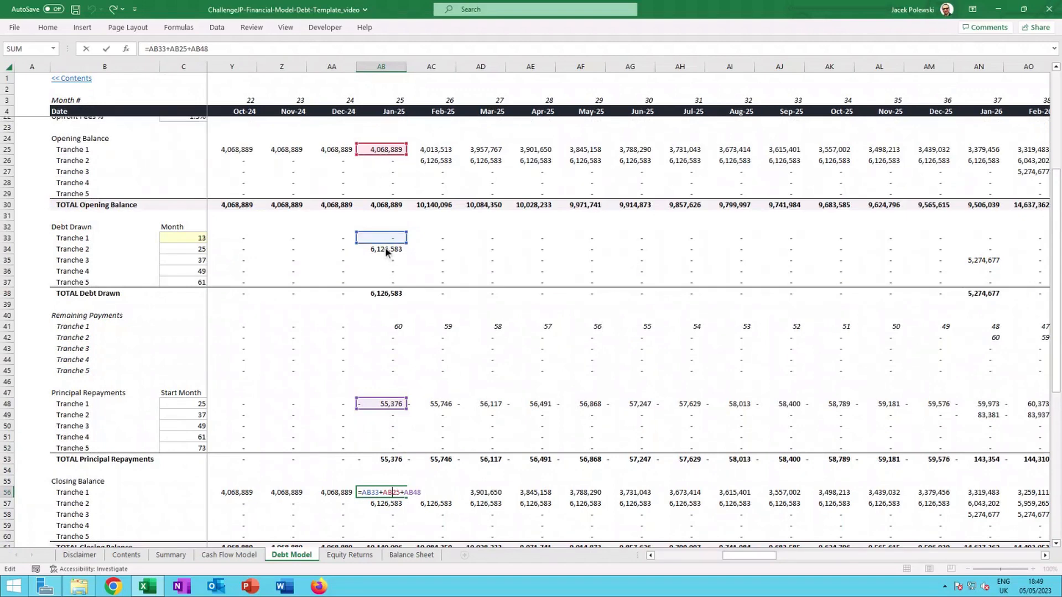
pyautogui.scroll(-3, 401, 297)
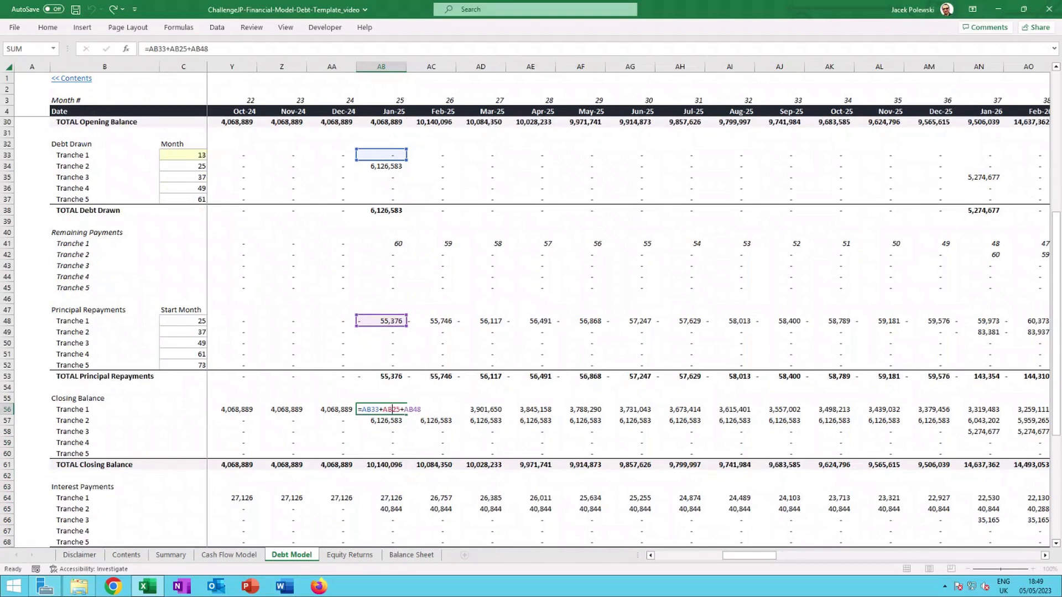
pyautogui.hotkey('ctrl', 'Return')
# Follow the Tranche 1 Closing Balance row from January 2025 across to December 2029.
pyautogui.press('Right')
pyautogui.press('Right')
pyautogui.press('Right')
pyautogui.press('Right')
pyautogui.press('Right')
pyautogui.press('Right')
pyautogui.press('Right')
pyautogui.press('Right')
pyautogui.press('Right')
pyautogui.press('Right')
pyautogui.press('Right')
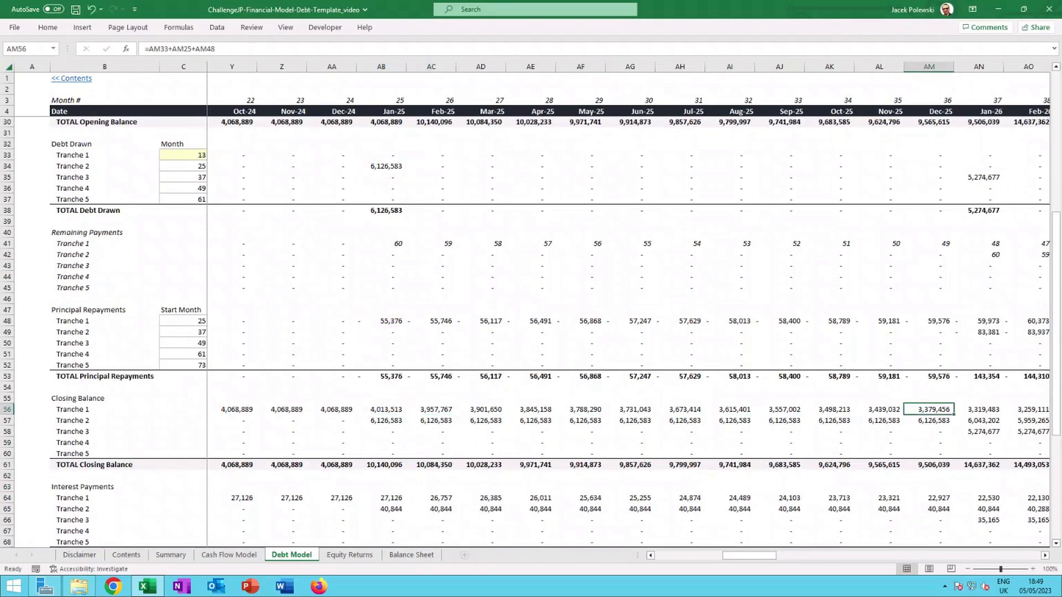
pyautogui.press('Right')
pyautogui.press('Right')
pyautogui.press('Right')
pyautogui.press('Right')
pyautogui.press('Right')
pyautogui.press('Right')
pyautogui.press('Right')
pyautogui.press('Right')
pyautogui.press('Right')
pyautogui.press('Right')
pyautogui.press('Right')
pyautogui.press('Right')
pyautogui.press('Right')
pyautogui.press('Right')
pyautogui.press('Right')
pyautogui.press('Right')
pyautogui.press('Right')
pyautogui.press('Right')
pyautogui.press('Right')
pyautogui.press('Right')
pyautogui.press('Right')
pyautogui.press('Right')
pyautogui.press('Right')
pyautogui.press('Right')
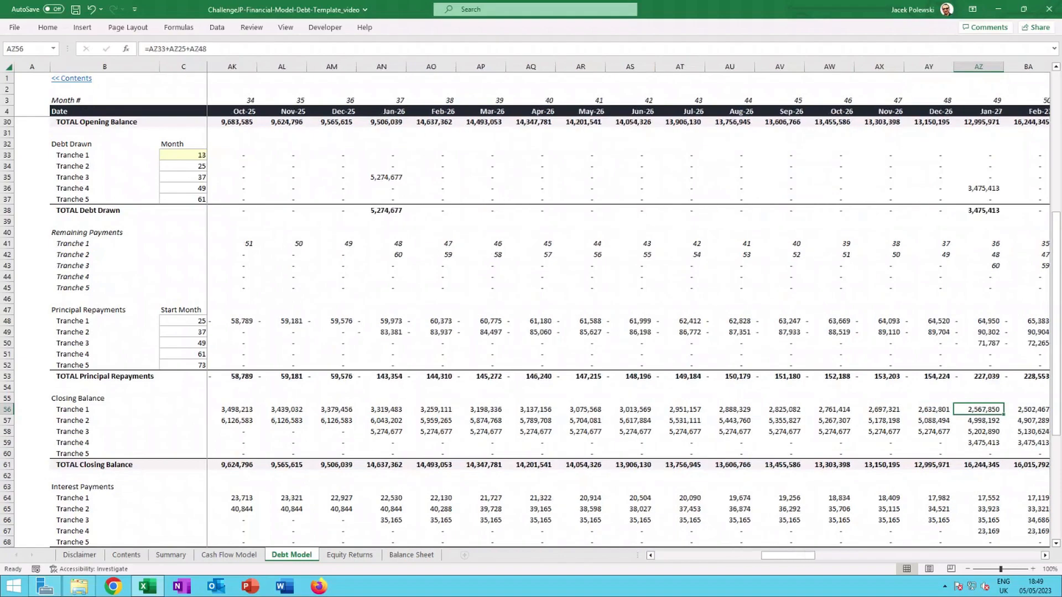
pyautogui.press('Right')
pyautogui.press('Right')
pyautogui.press('Right')
pyautogui.press('Right')
pyautogui.press('Right')
pyautogui.press('Right')
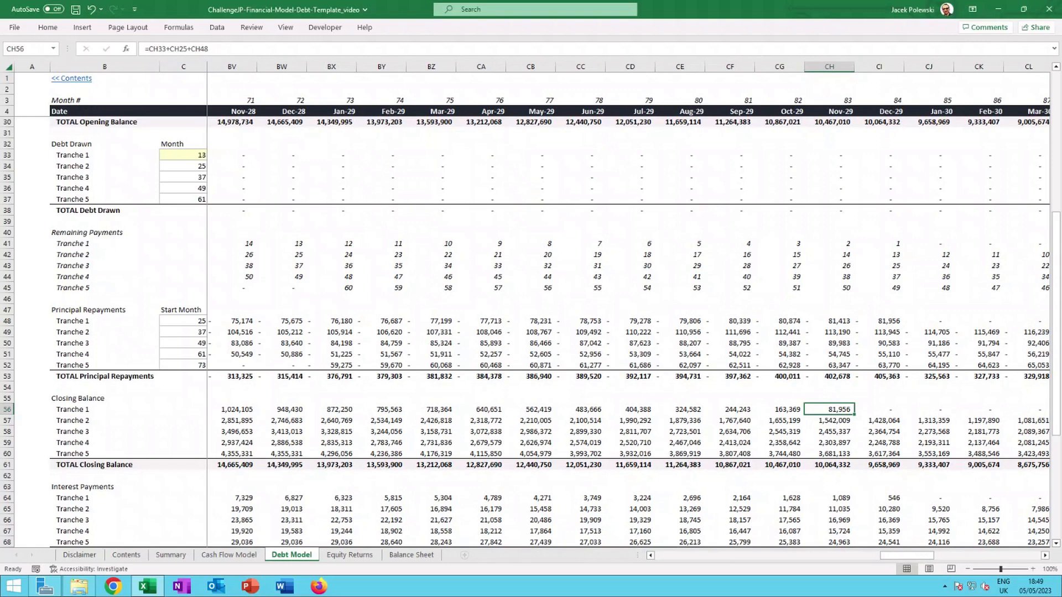
pyautogui.press('Right')
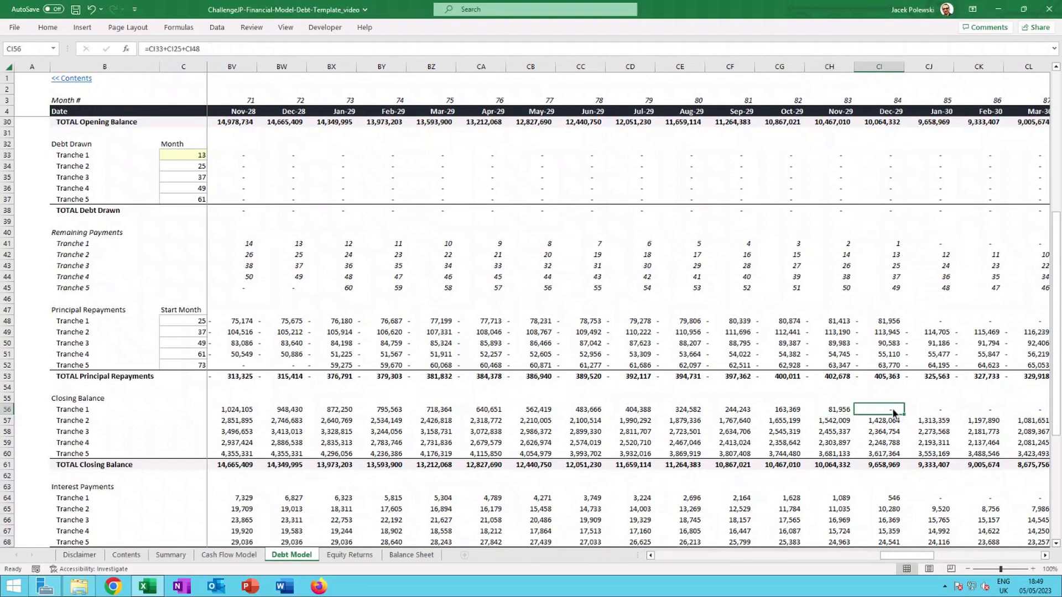
# Check Tranche 1 Remaining Payments in December 2029 and January 2030, and go down the December 2029 column to Tranche 5.
pyautogui.click(897, 248)
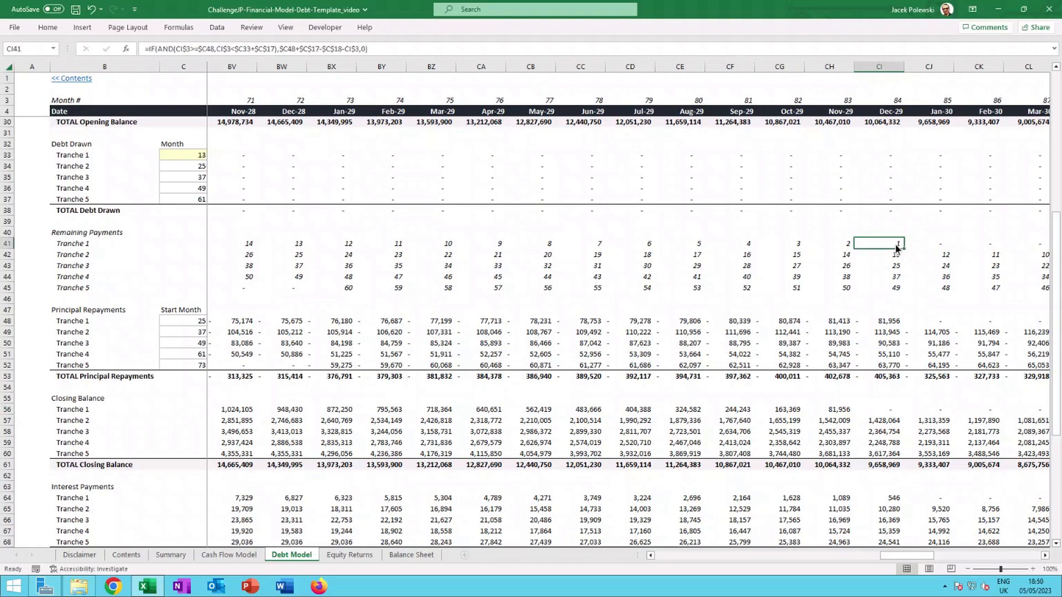
pyautogui.click(928, 242)
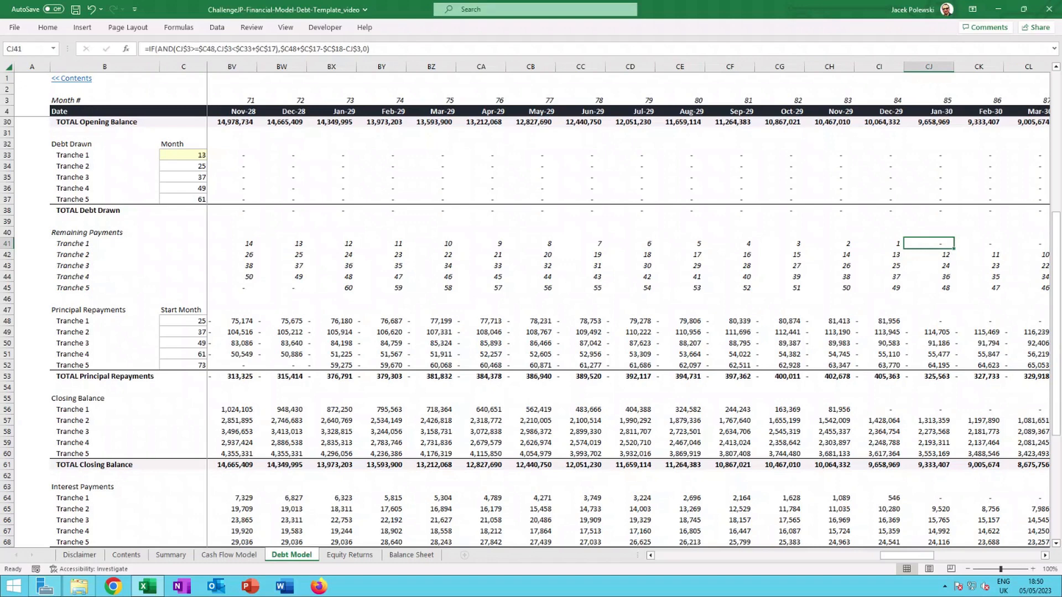
pyautogui.press('Left')
pyautogui.press('Down')
pyautogui.press('Down')
pyautogui.press('Down')
pyautogui.press('Down')
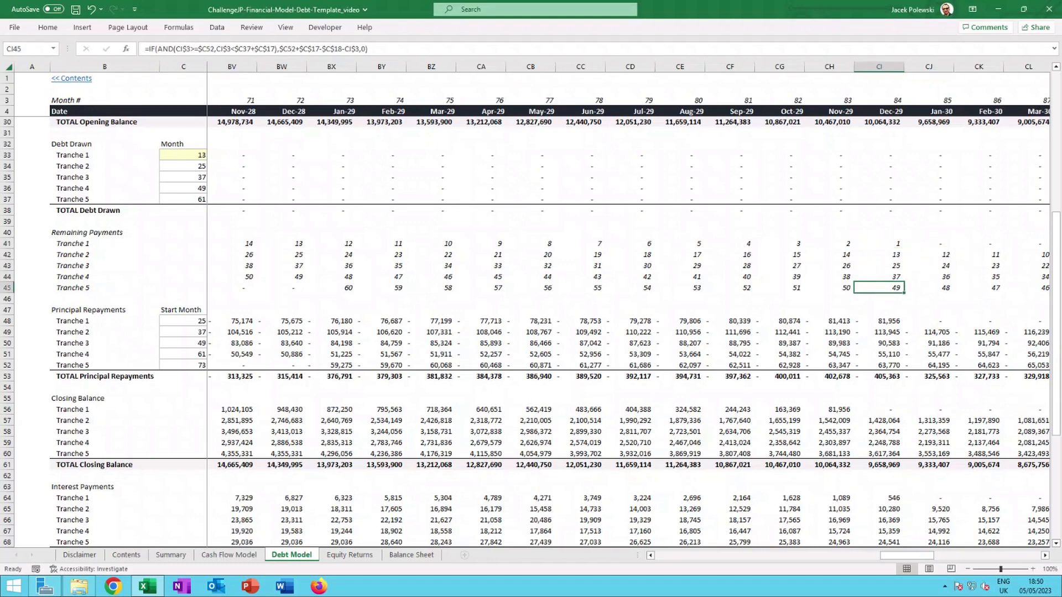
# Follow the Tranche 5 Remaining Payments row from December 2029 back to November 2024.
pyautogui.press('Left')
pyautogui.press('Left')
pyautogui.press('Left')
pyautogui.press('Left')
pyautogui.press('Left')
pyautogui.press('Left')
pyautogui.press('Left')
pyautogui.press('Left')
pyautogui.press('Left')
pyautogui.press('Left')
pyautogui.press('Left')
pyautogui.press('Left')
pyautogui.press('Left')
pyautogui.press('Left')
pyautogui.press('Left')
pyautogui.press('Left')
pyautogui.press('Left')
pyautogui.press('Left')
pyautogui.press('Left')
pyautogui.press('Left')
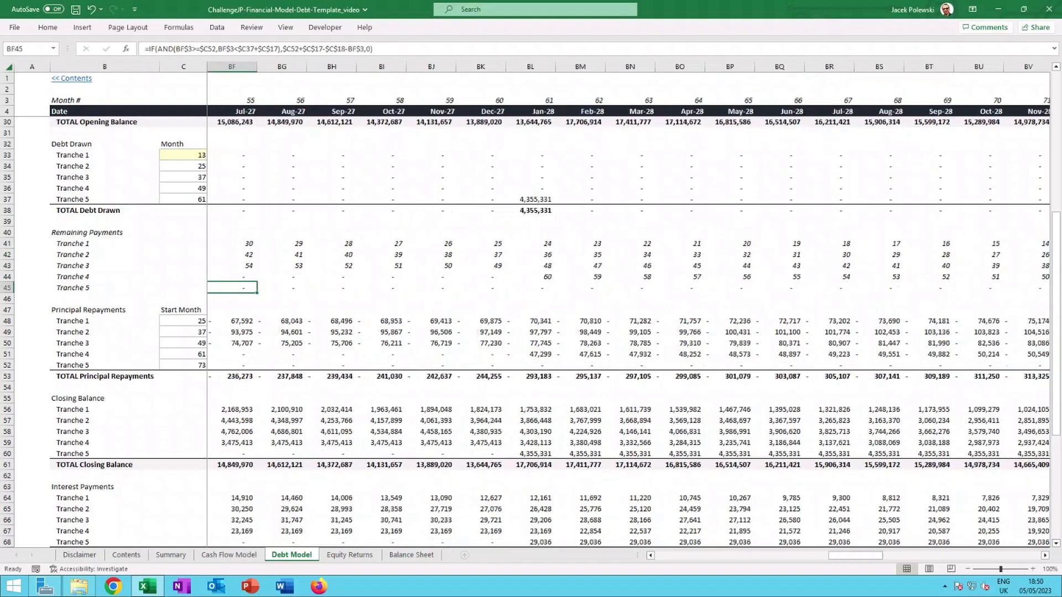
pyautogui.press('Left')
pyautogui.press('Left')
pyautogui.press('Left')
pyautogui.press('Left')
pyautogui.press('Left')
pyautogui.press('Left')
pyautogui.press('Left')
pyautogui.press('Left')
pyautogui.press('Left')
pyautogui.press('Left')
pyautogui.press('Left')
pyautogui.press('Left')
pyautogui.press('Left')
pyautogui.press('Left')
pyautogui.press('Left')
pyautogui.press('Left')
pyautogui.press('Left')
pyautogui.press('Left')
pyautogui.press('Left')
pyautogui.press('Left')
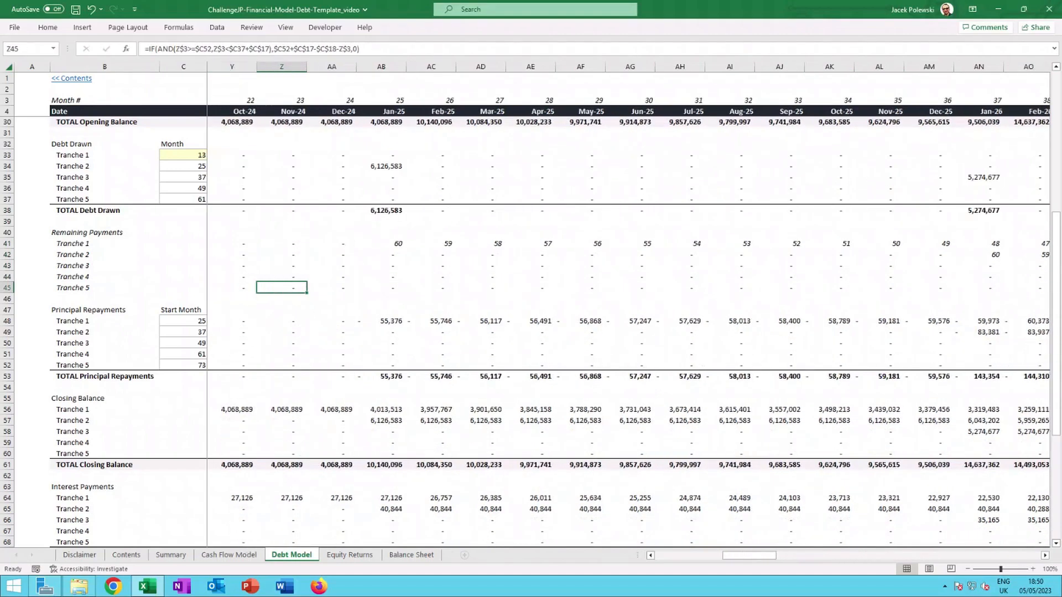
# Follow the Tranche 2 Remaining Payments row from November 2024 to September 2026 and check the February 2026 TOTAL Closing Balance.
pyautogui.press('Right')
pyautogui.press('Up')
pyautogui.press('Up')
pyautogui.press('Up')
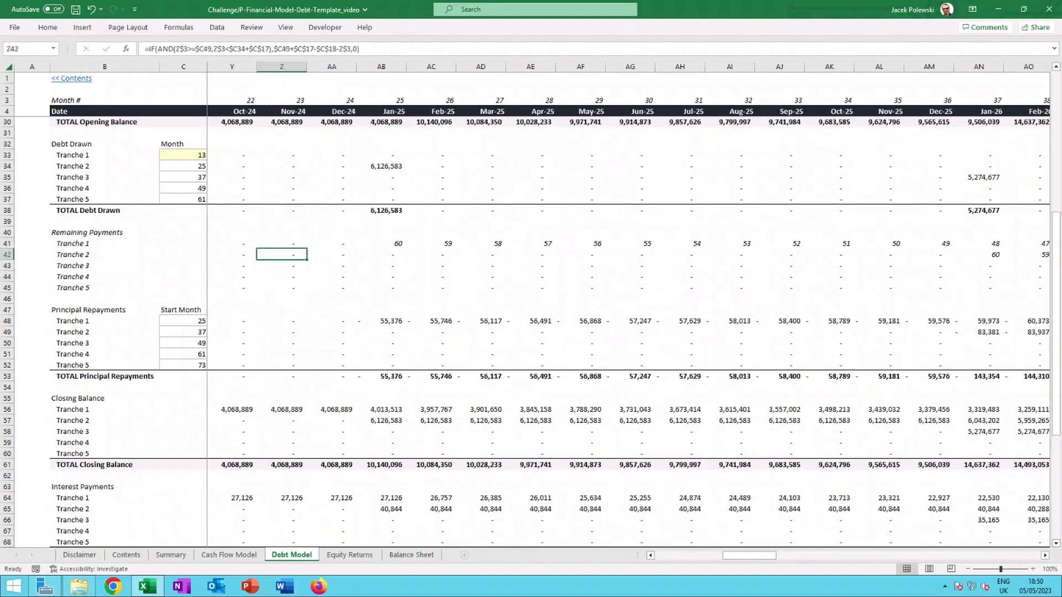
pyautogui.press('Right')
pyautogui.press('Right')
pyautogui.press('Right')
pyautogui.press('Right')
pyautogui.press('Right')
pyautogui.press('Right')
pyautogui.press('Right')
pyautogui.press('Right')
pyautogui.press('Right')
pyautogui.press('Right')
pyautogui.press('Right')
pyautogui.press('Right')
pyautogui.press('Right')
pyautogui.press('Right')
pyautogui.press('Right')
pyautogui.press('Right')
pyautogui.press('Right')
pyautogui.press('Right')
pyautogui.press('Right')
pyautogui.press('Right')
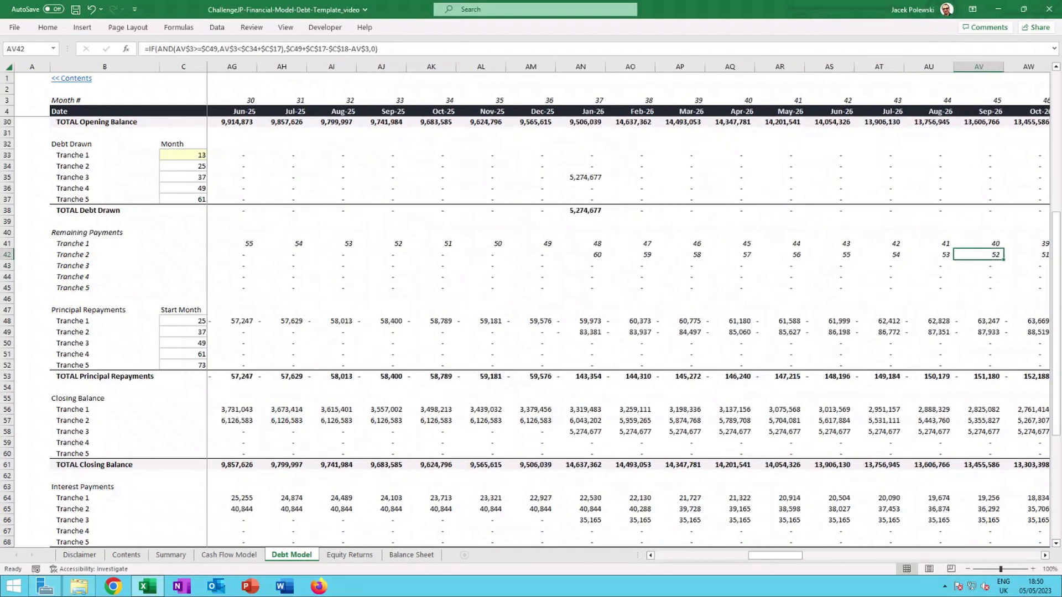
pyautogui.scroll(-2, 769, 332)
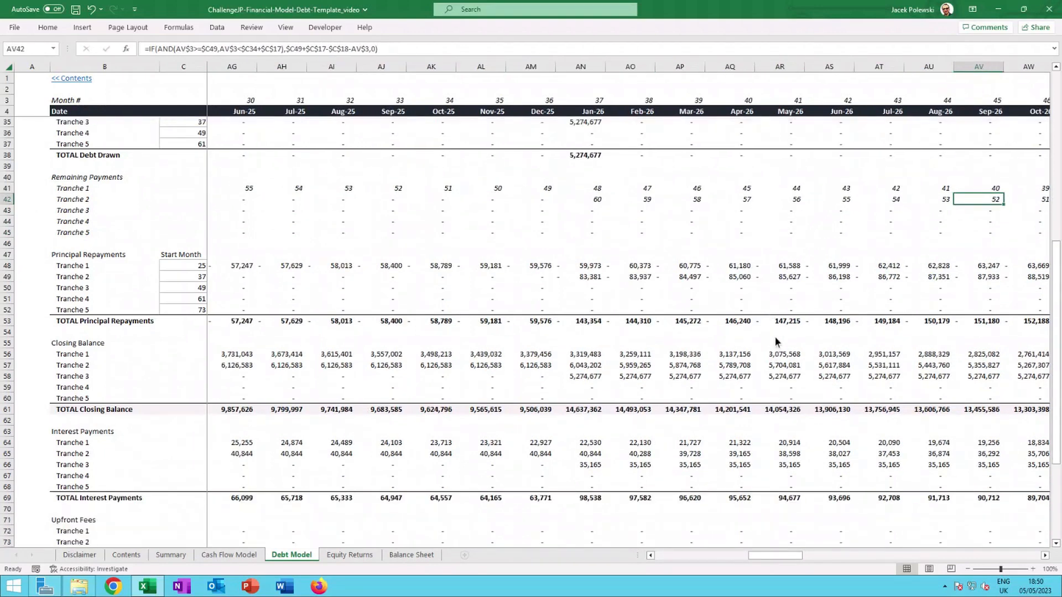
pyautogui.click(640, 412)
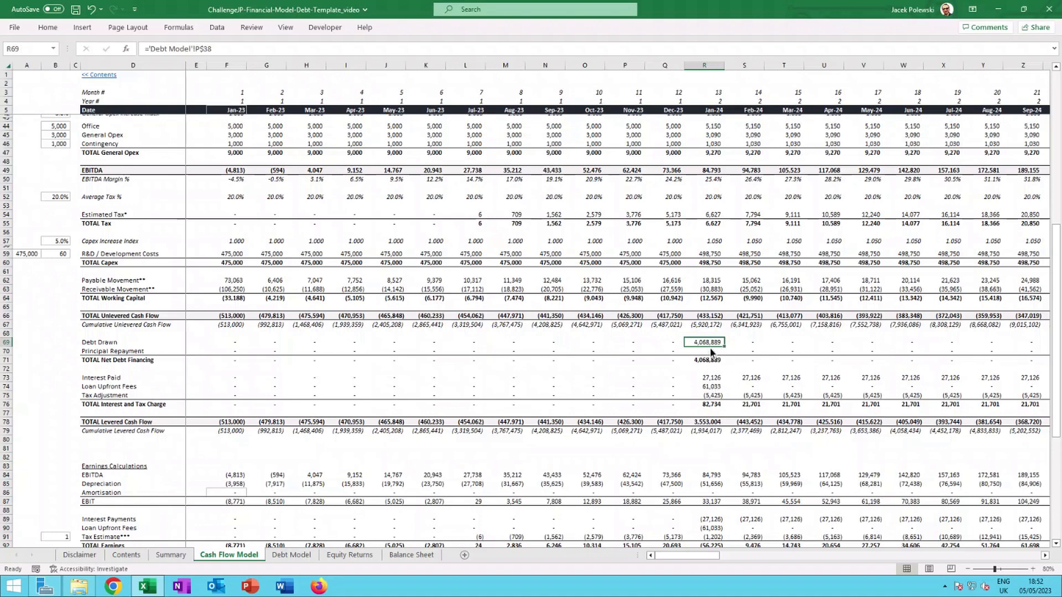
# Review the January 2024 debt lines in the Cash Flow Model, from Principal Repayment and Interest Paid down to TOTAL Levered Cash Flow.
pyautogui.moveTo(708, 348); pyautogui.dragTo(709, 351)
pyautogui.click(559, 327)
pyautogui.click(707, 379)
pyautogui.click(702, 404)
pyautogui.click(709, 422)
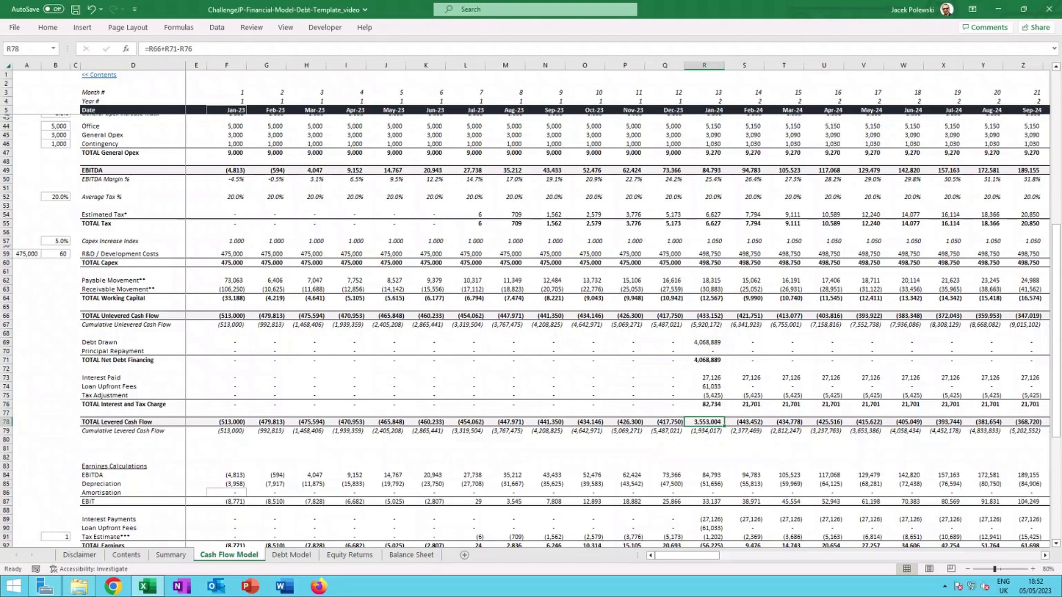
# Follow the Cumulative Levered Cash Flow row in the Cash Flow Model from January 2024 back to January 2023.
pyautogui.click(705, 431)
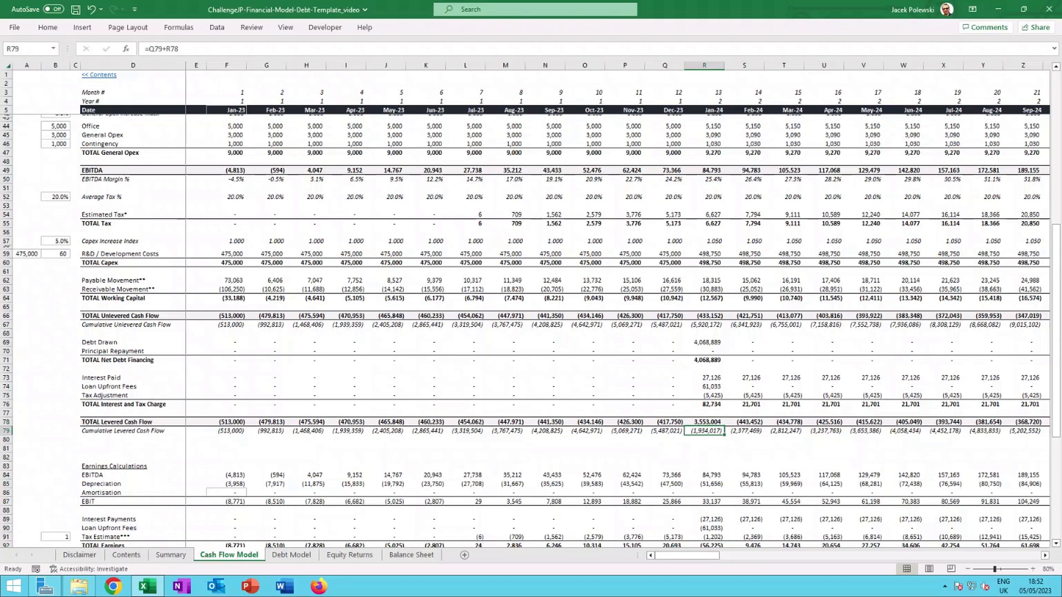
pyautogui.press('Left')
pyautogui.press('Left')
pyautogui.press('Left')
pyautogui.press('Left')
pyautogui.press('Left')
pyautogui.press('Left')
pyautogui.press('Left')
pyautogui.press('Left')
pyautogui.press('Left')
pyautogui.press('Left')
pyautogui.press('Left')
pyautogui.press('Left')
pyautogui.press('Left')
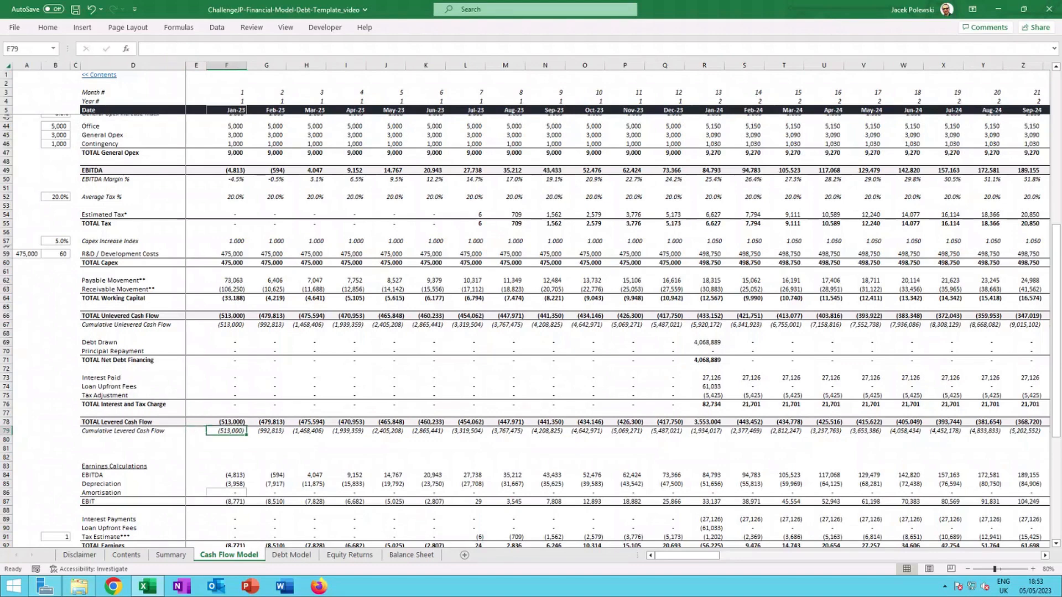
# Review the Summary sheet's 2026 Employee Cost formula, the Interest per annum assumption and the 2027 Cumulative Levered Cash Flow.
pyautogui.hotkey('ctrl', 'pageup')
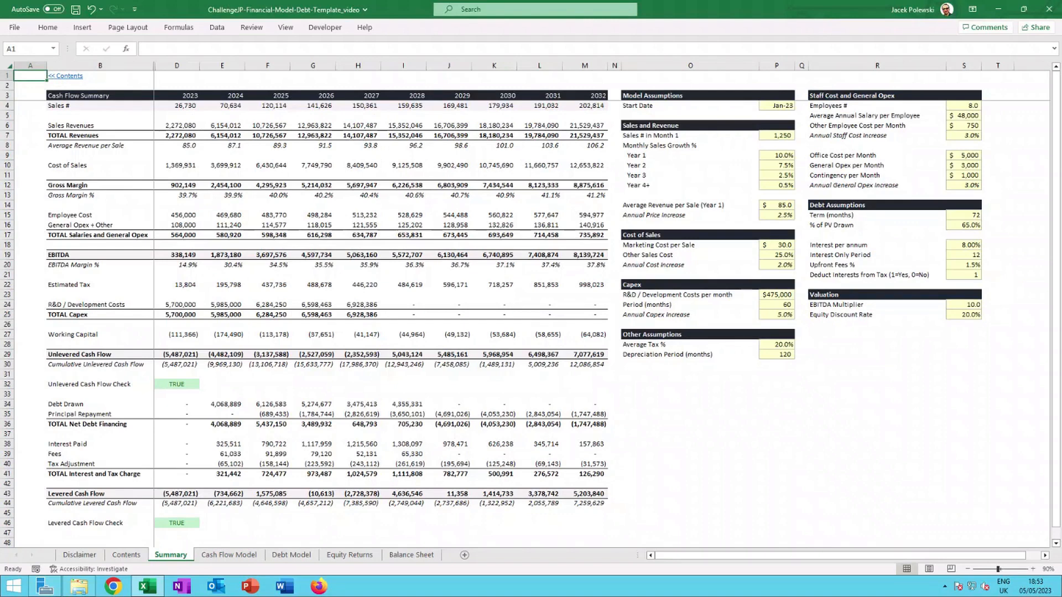
pyautogui.click(313, 215)
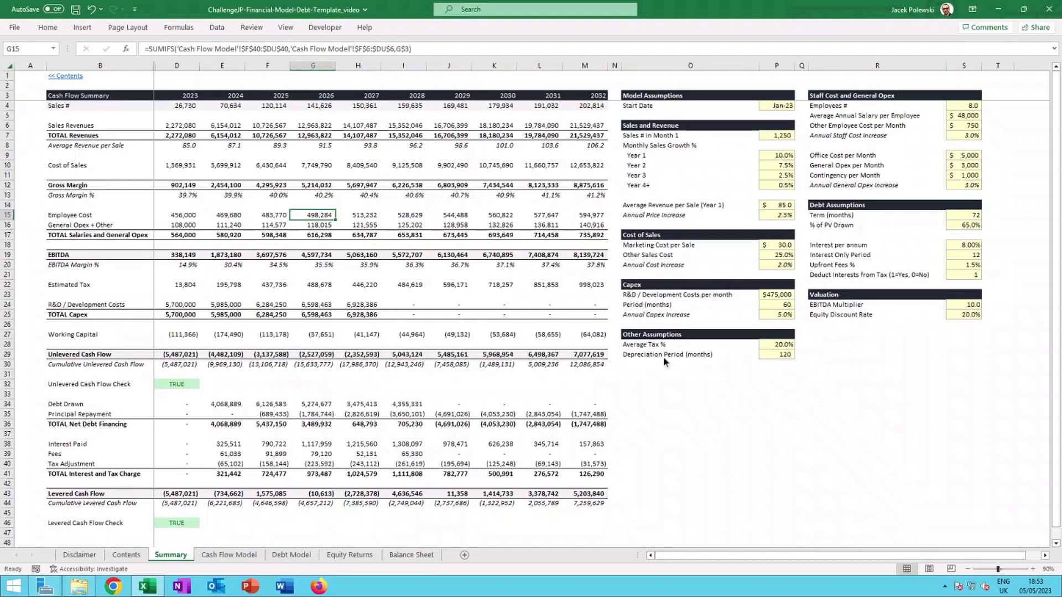
pyautogui.click(998, 335)
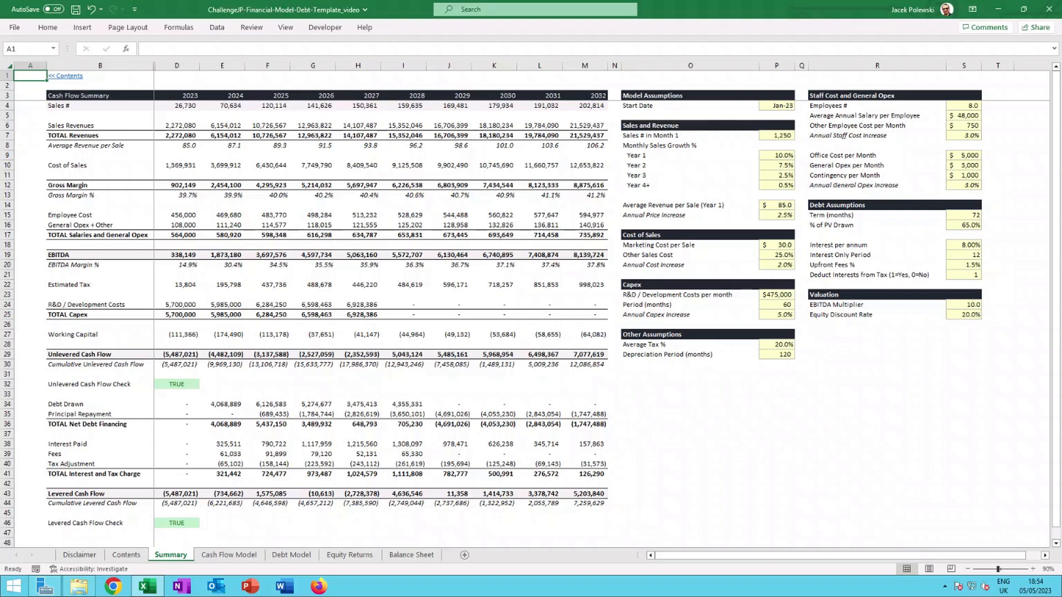
pyautogui.click(974, 250)
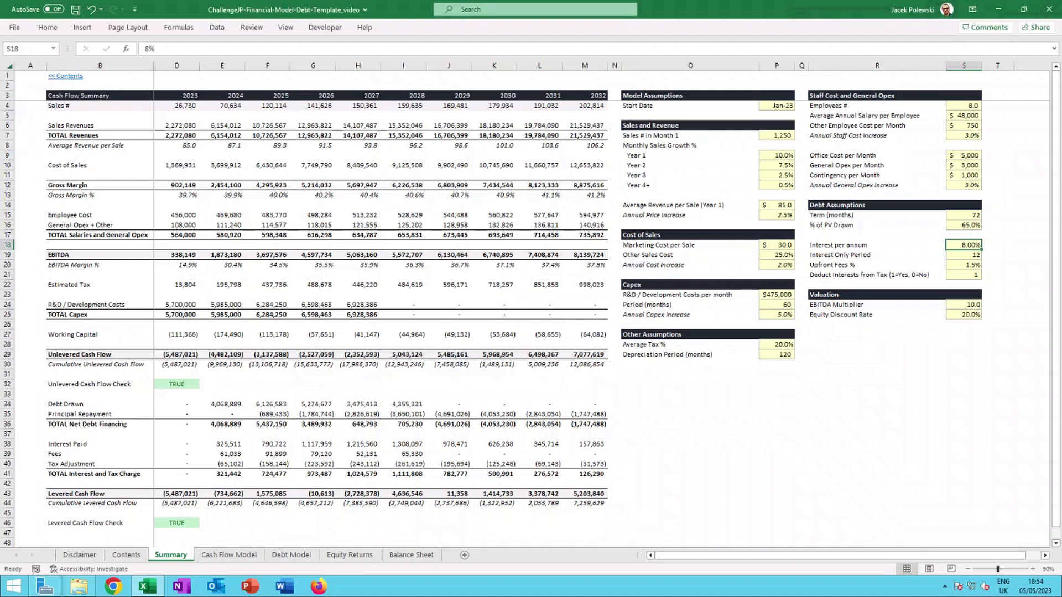
pyautogui.click(366, 506)
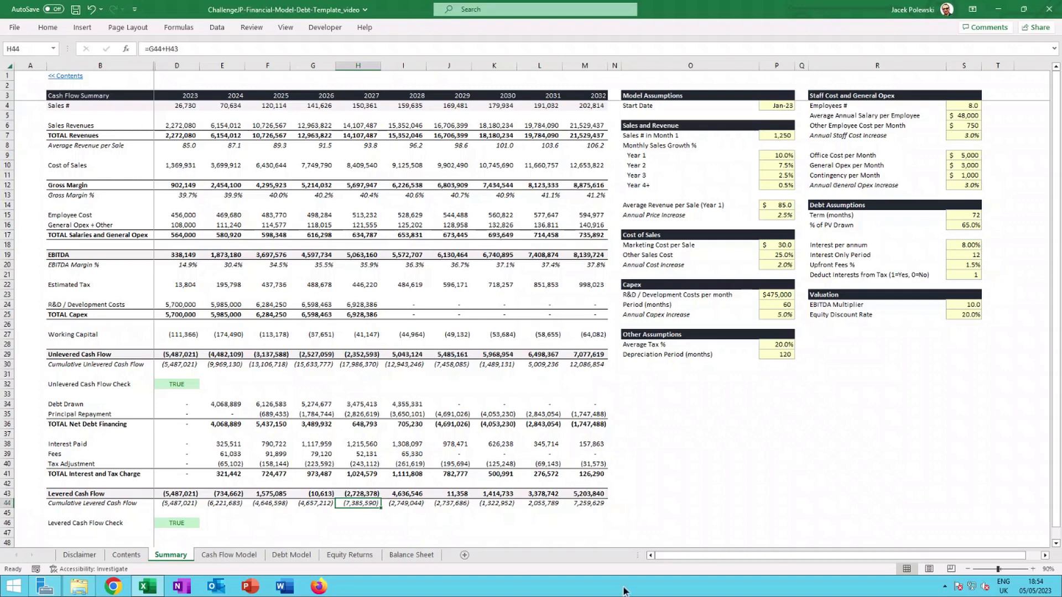
# Set Interest per annum in the Debt Assumptions to 12% and check the 2027 Cumulative Levered Cash Flow.
pyautogui.click(968, 244)
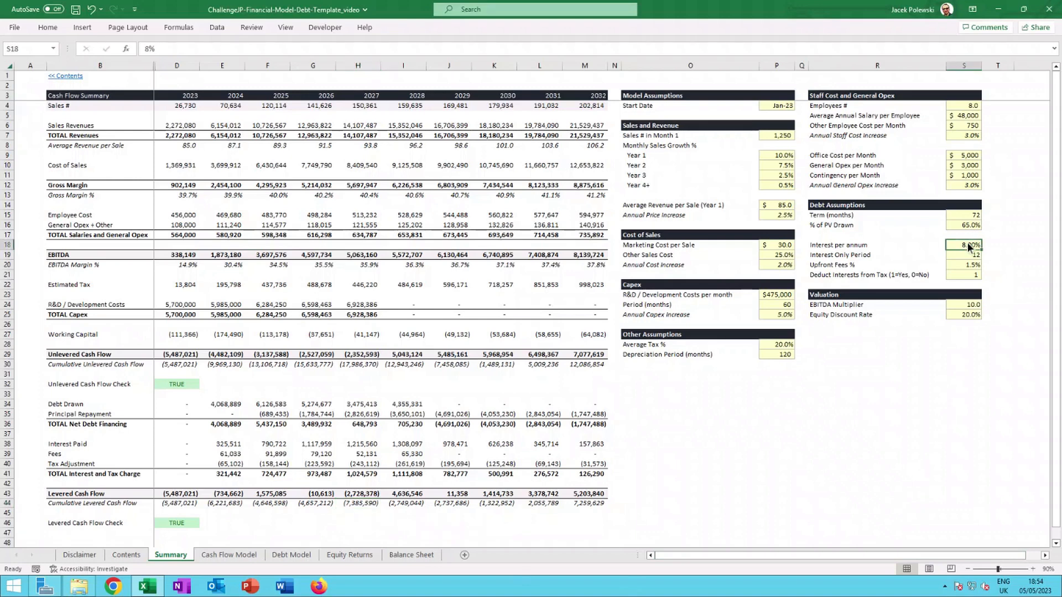
pyautogui.write('12')
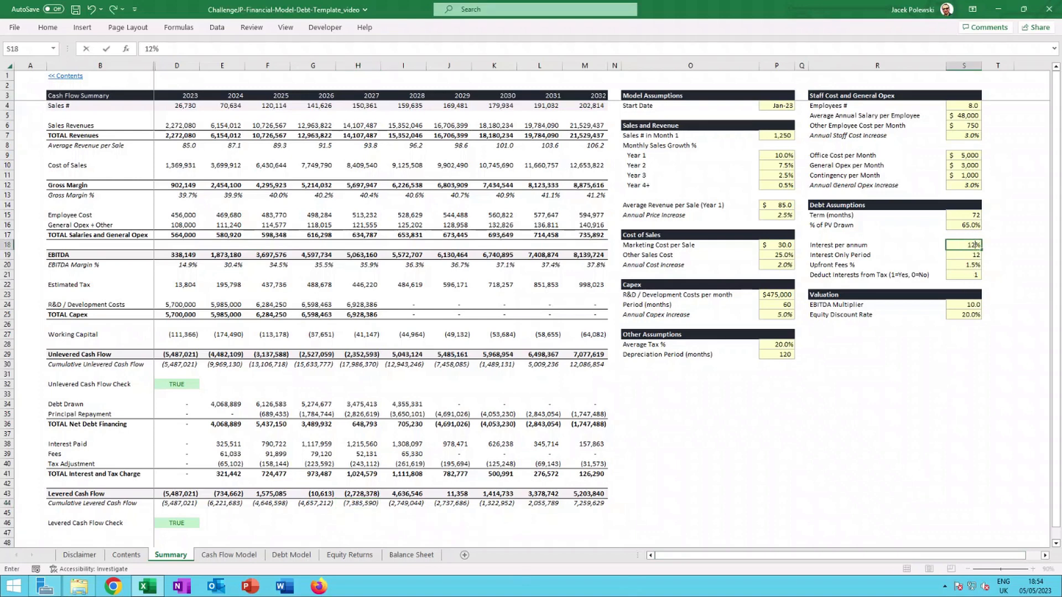
pyautogui.press('Return')
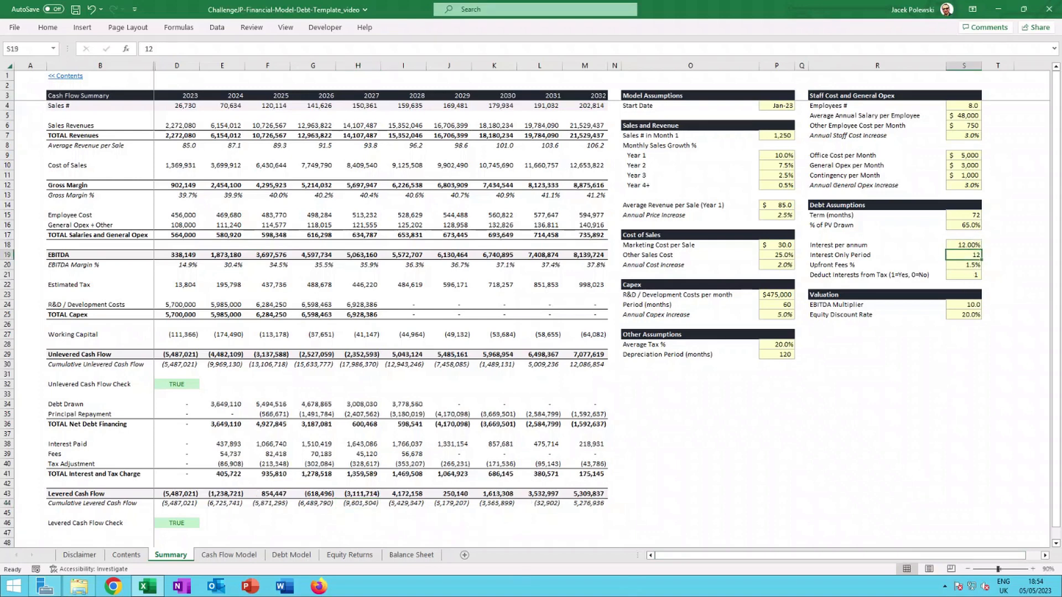
pyautogui.click(362, 507)
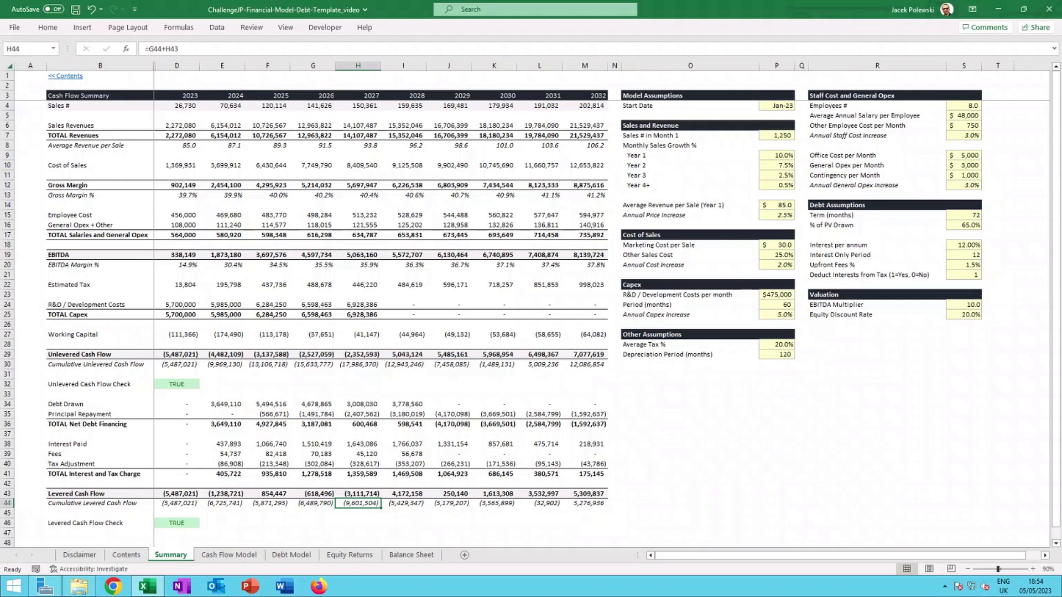
# Set Interest per annum to 8% and recheck the 2027 Cumulative Levered Cash Flow.
pyautogui.click(969, 245)
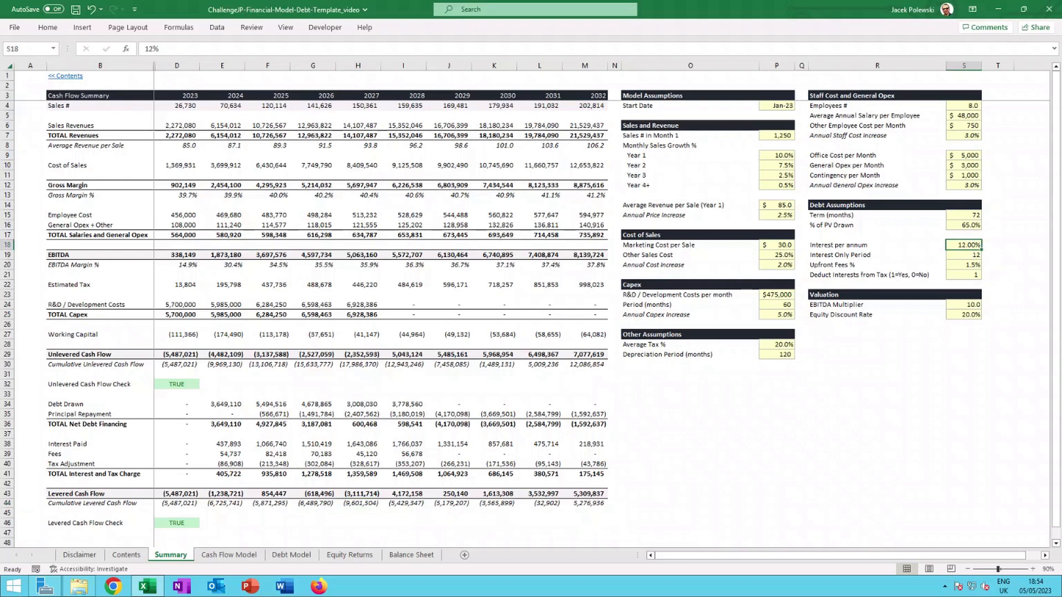
pyautogui.write('8')
pyautogui.press('Return')
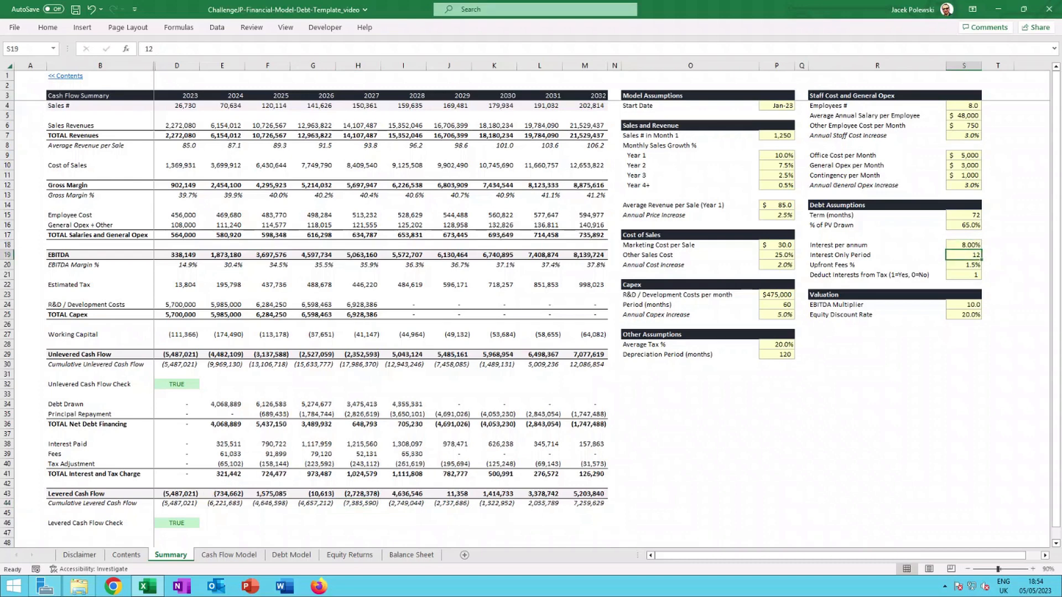
pyautogui.press('Up')
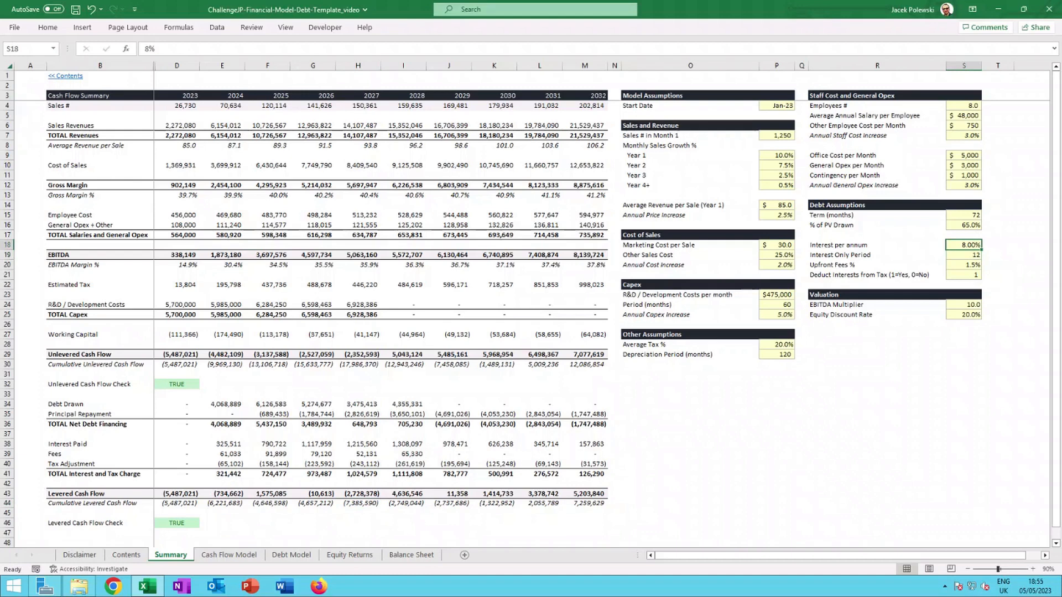
pyautogui.click(359, 505)
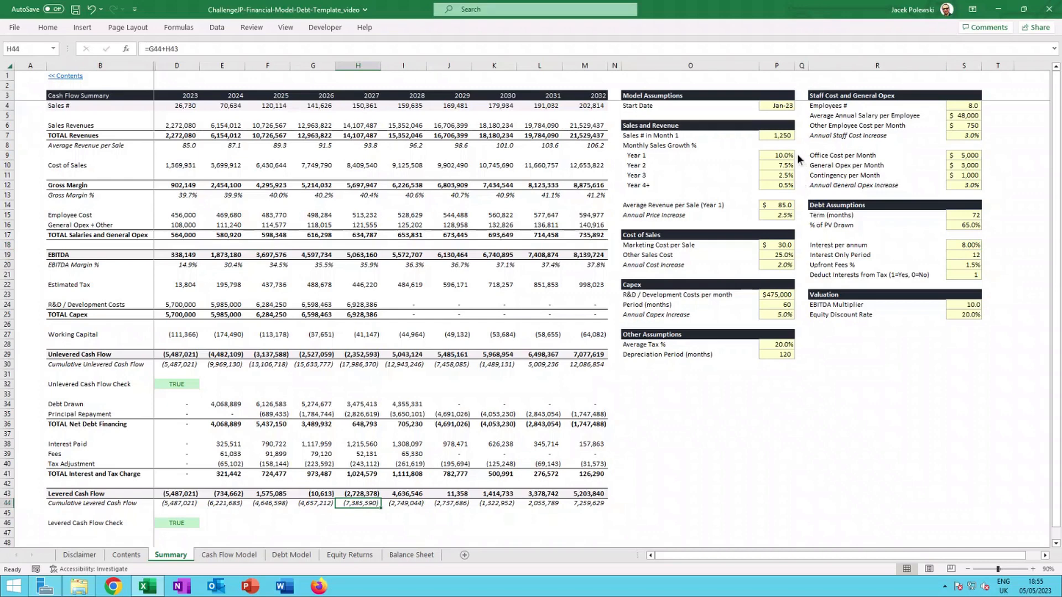
# Test a Marketing Cost per Sale of 40 against the 2027 Cumulative Levered Cash Flow, and undo the change.
pyautogui.click(785, 246)
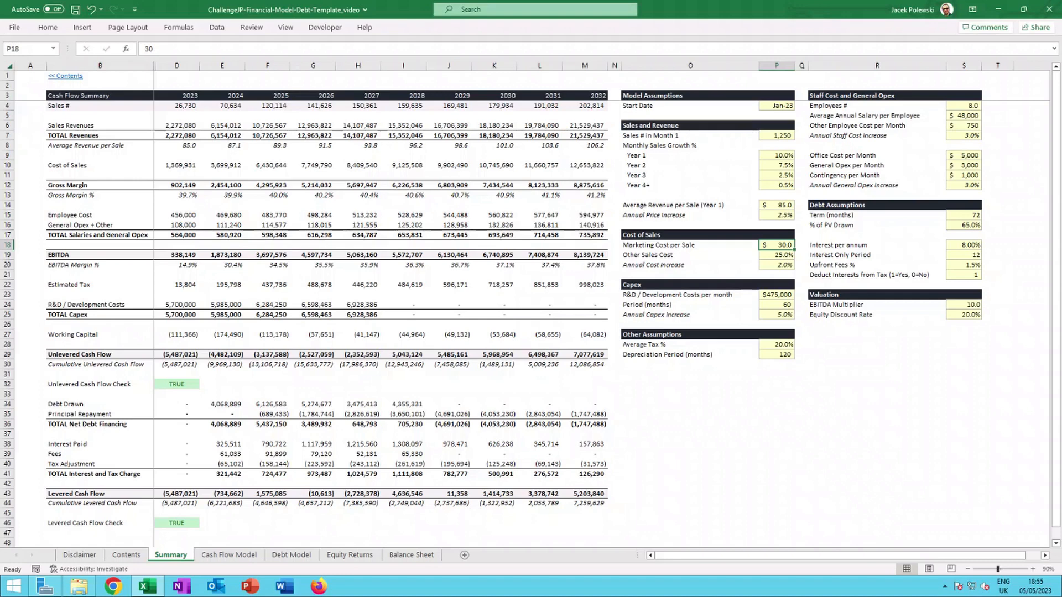
pyautogui.write('40')
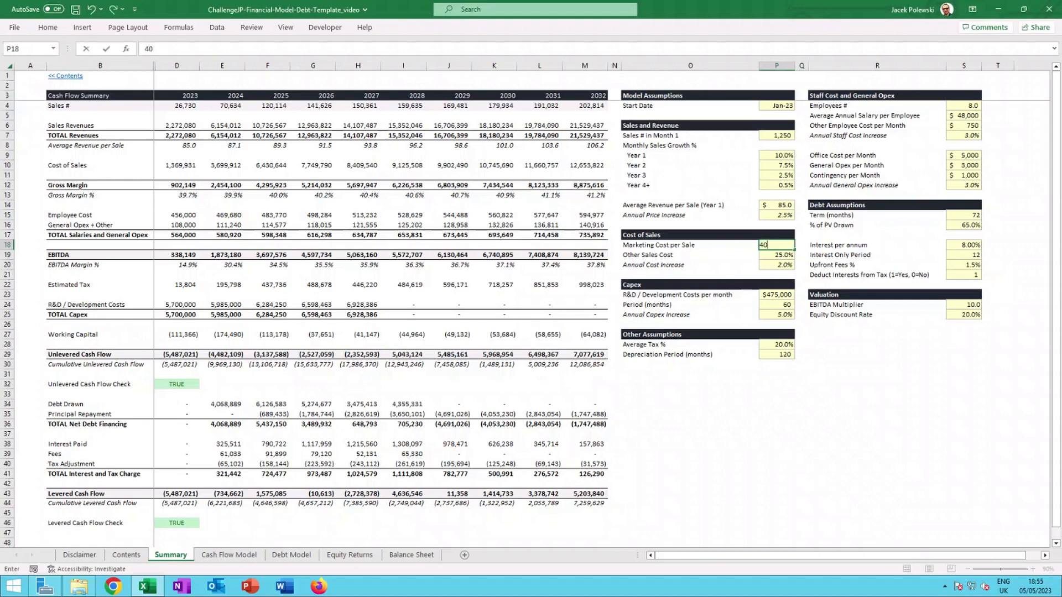
pyautogui.press('Return')
pyautogui.click(362, 506)
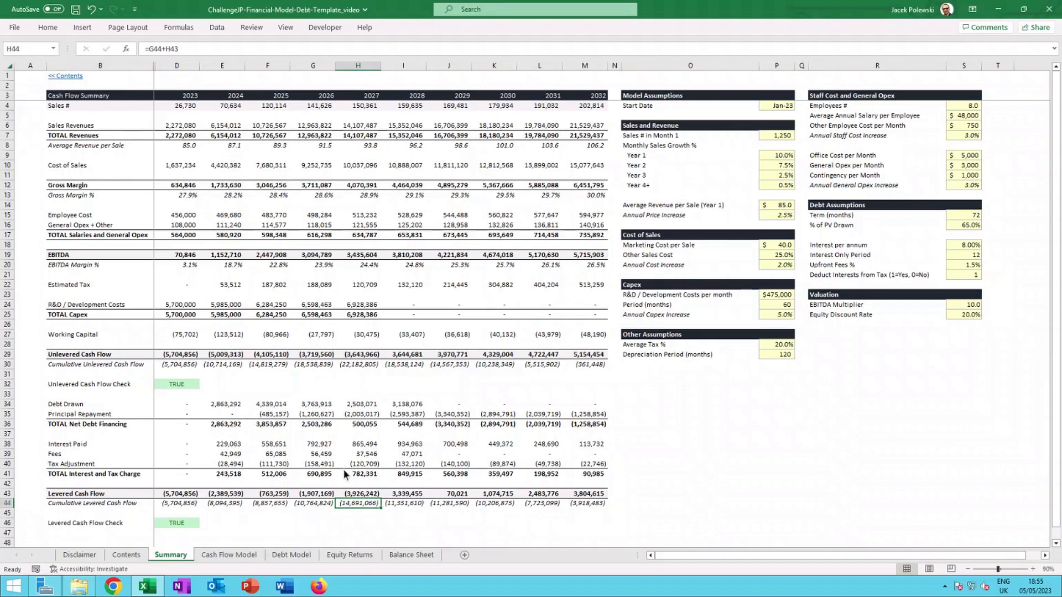
pyautogui.click(91, 9)
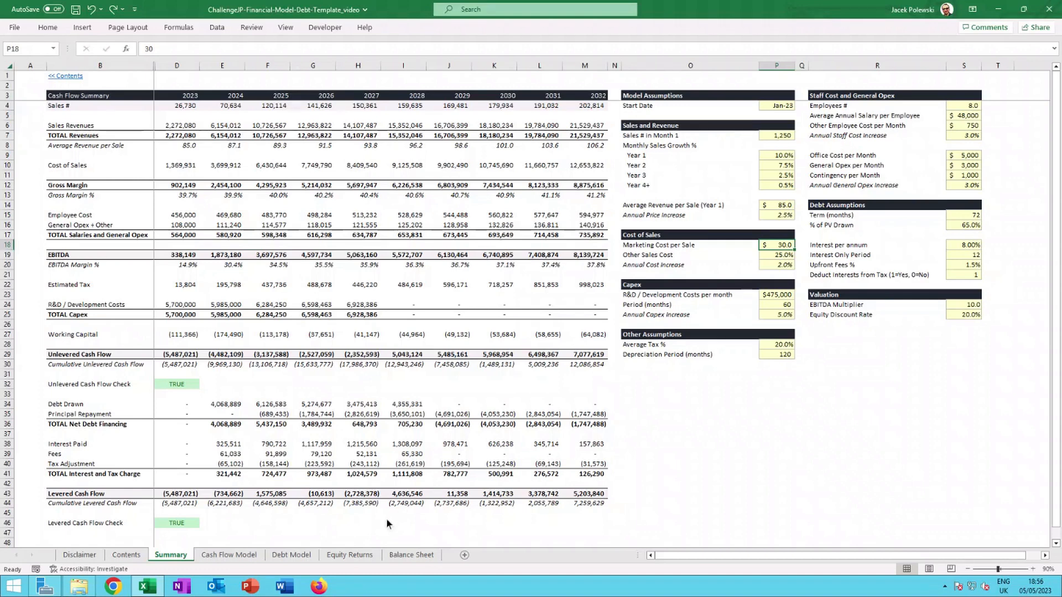
# Review the 2023 EBITDA and Unlevered Cash Flow formulas and the Unlevered IRR on the Equity Returns sheet.
pyautogui.click(360, 553)
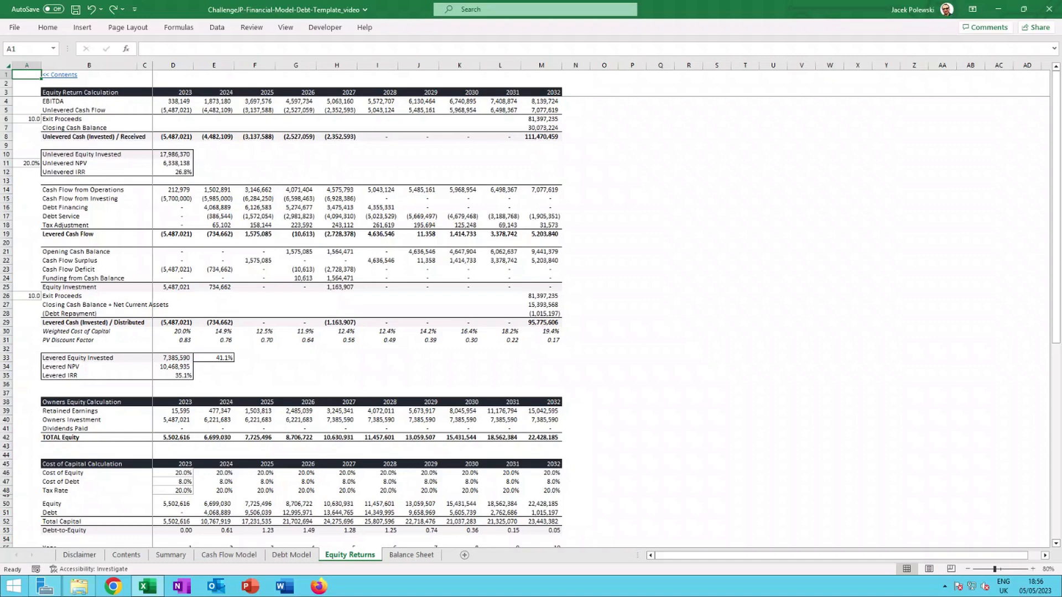
pyautogui.click(174, 111)
pyautogui.click(181, 137)
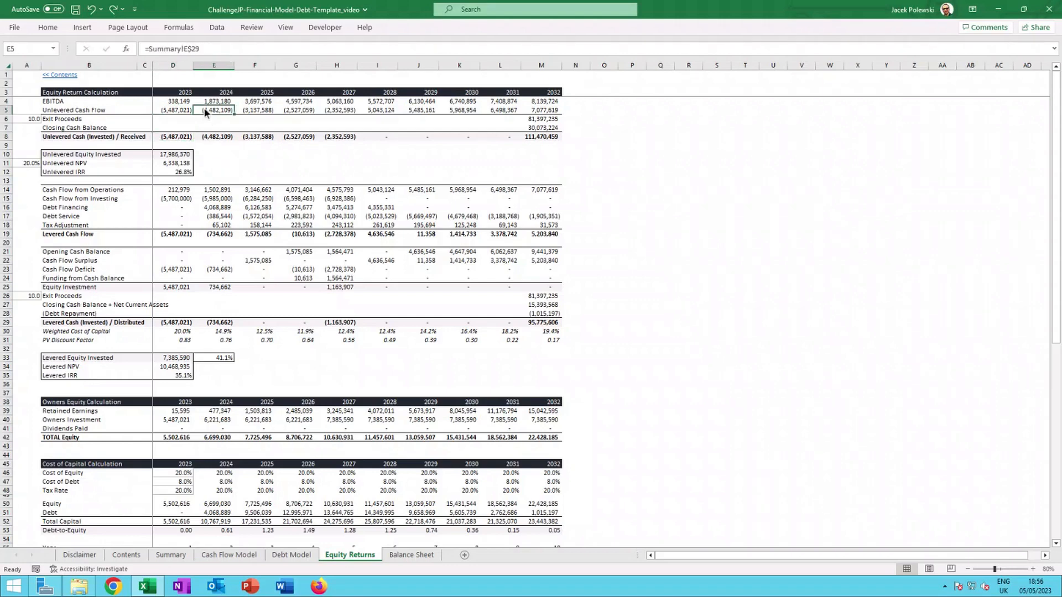
pyautogui.click(188, 110)
pyautogui.click(186, 102)
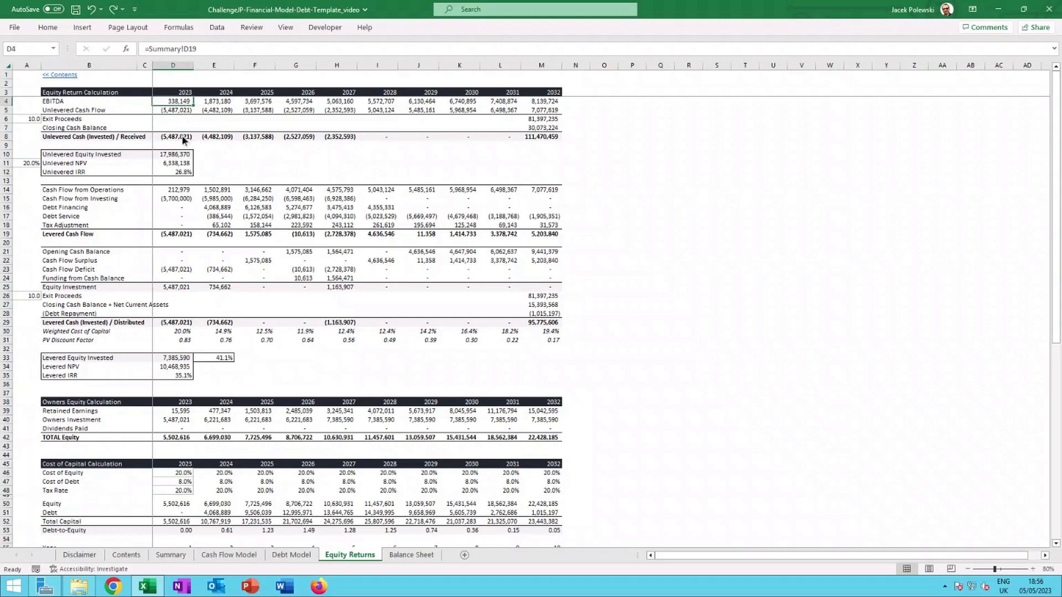
pyautogui.click(183, 172)
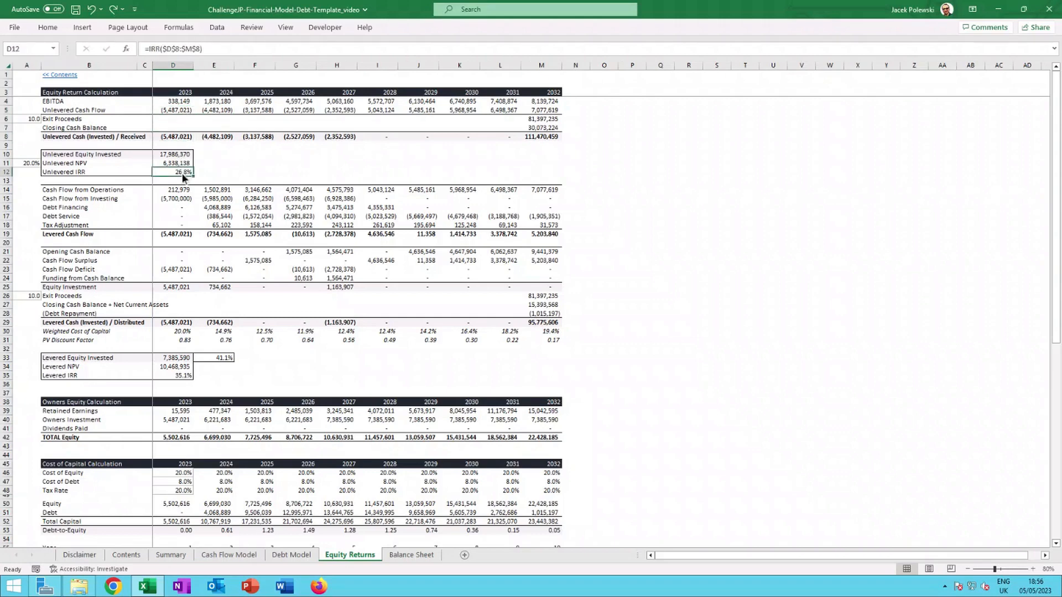
# Examine which cash flow range the Unlevered IRR formula uses on the Equity Returns sheet.
pyautogui.click(1033, 569)
pyautogui.click(1032, 570)
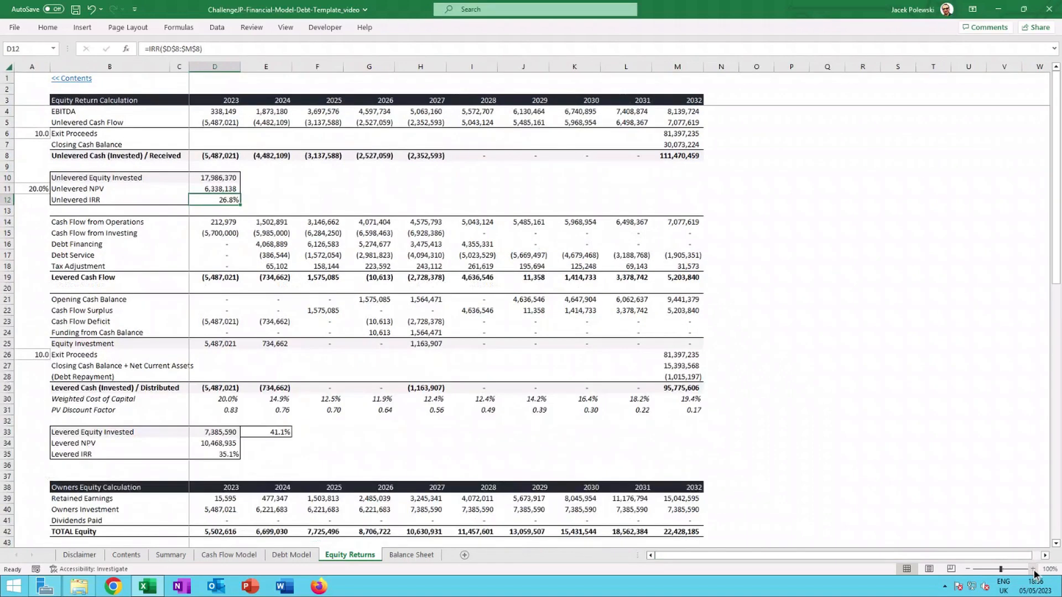
pyautogui.click(250, 201)
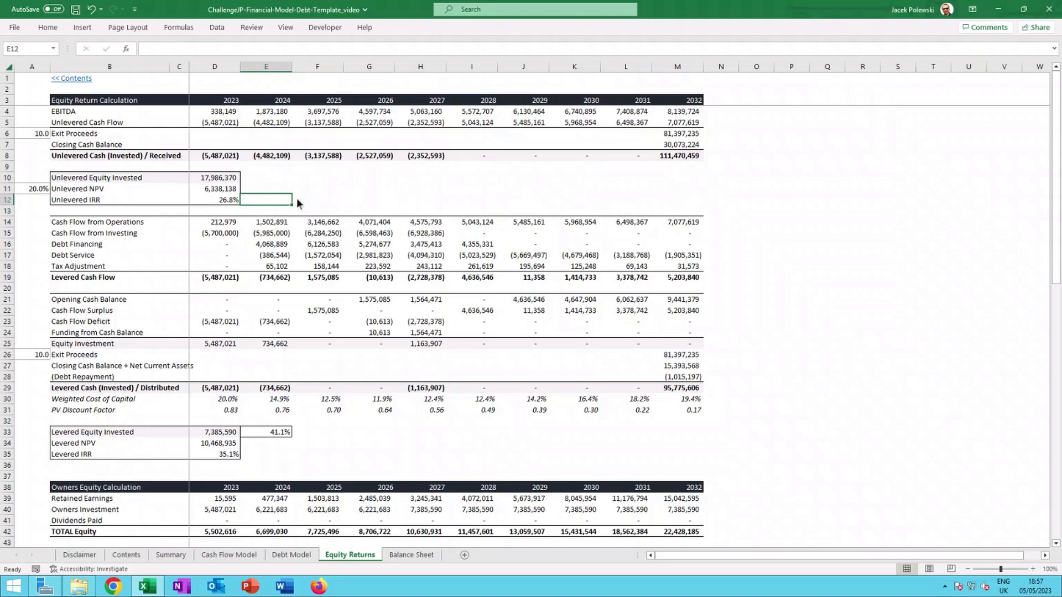
pyautogui.click(227, 200)
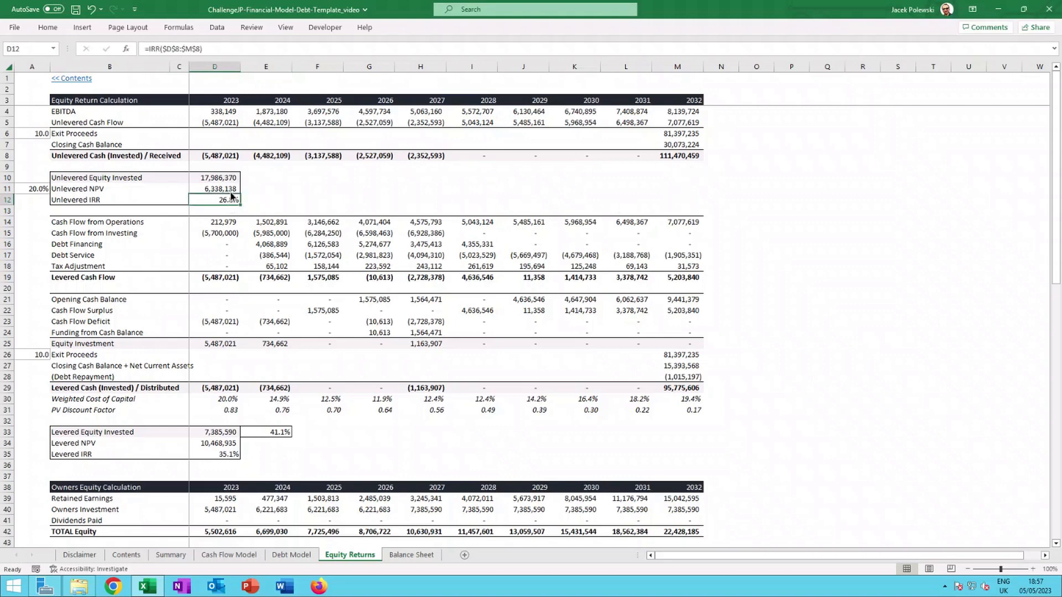
pyautogui.doubleClick(229, 198)
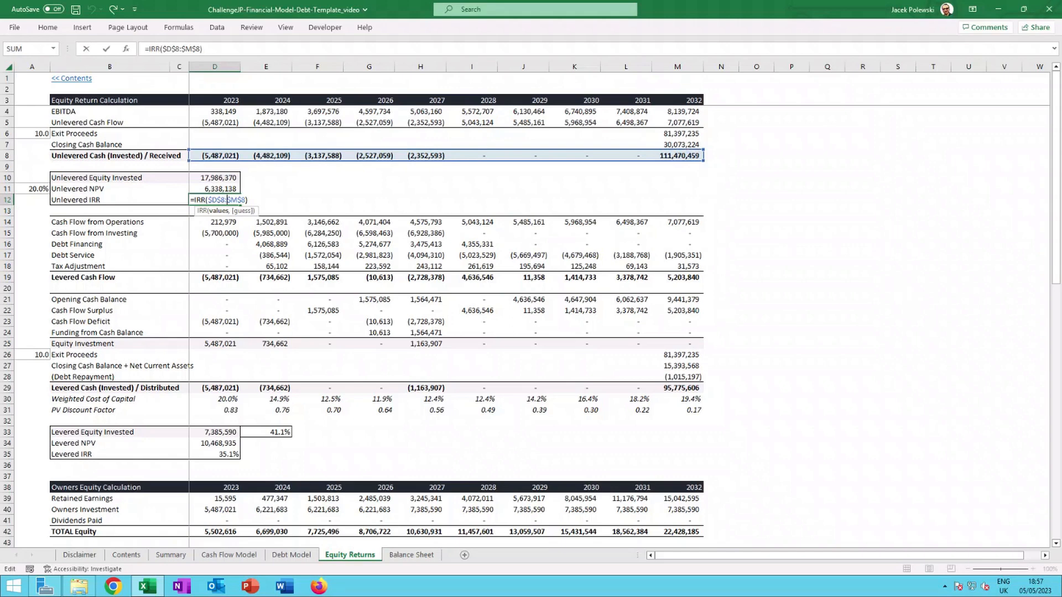
pyautogui.press('Return')
# Inspect the 2032 Exit Proceeds formula and its referenced cells, and the unlevered Closing Cash Balance formula below it.
pyautogui.click(686, 138)
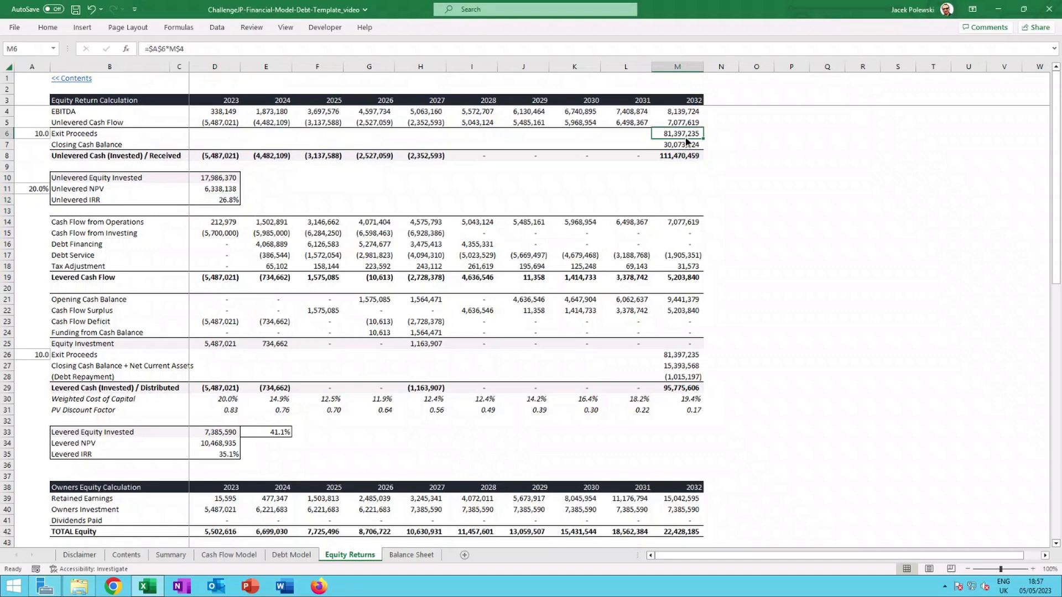
pyautogui.doubleClick(685, 135)
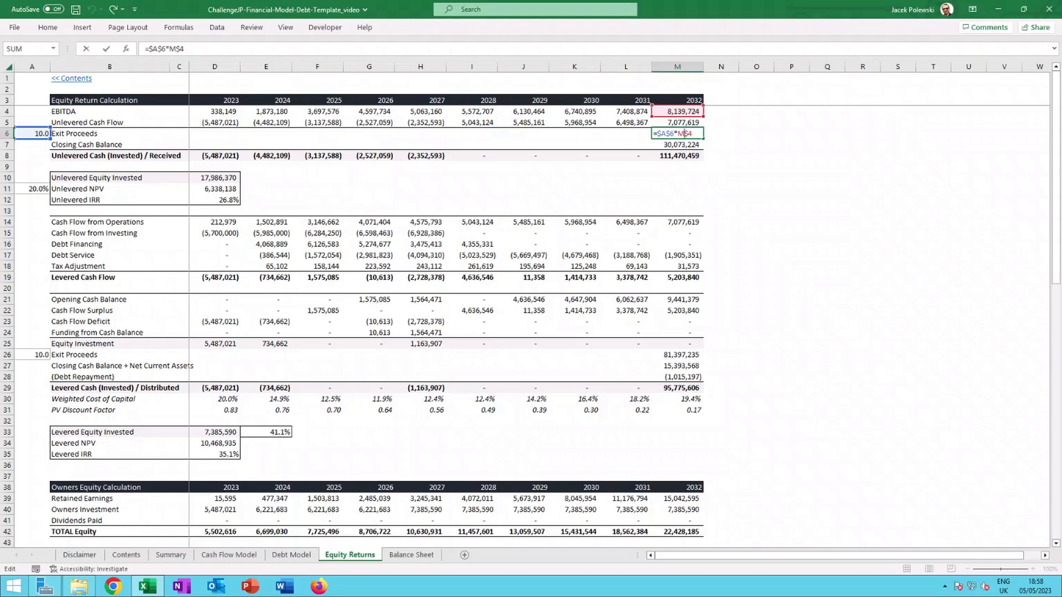
pyautogui.hotkey('ctrl', 'Return')
pyautogui.click(678, 146)
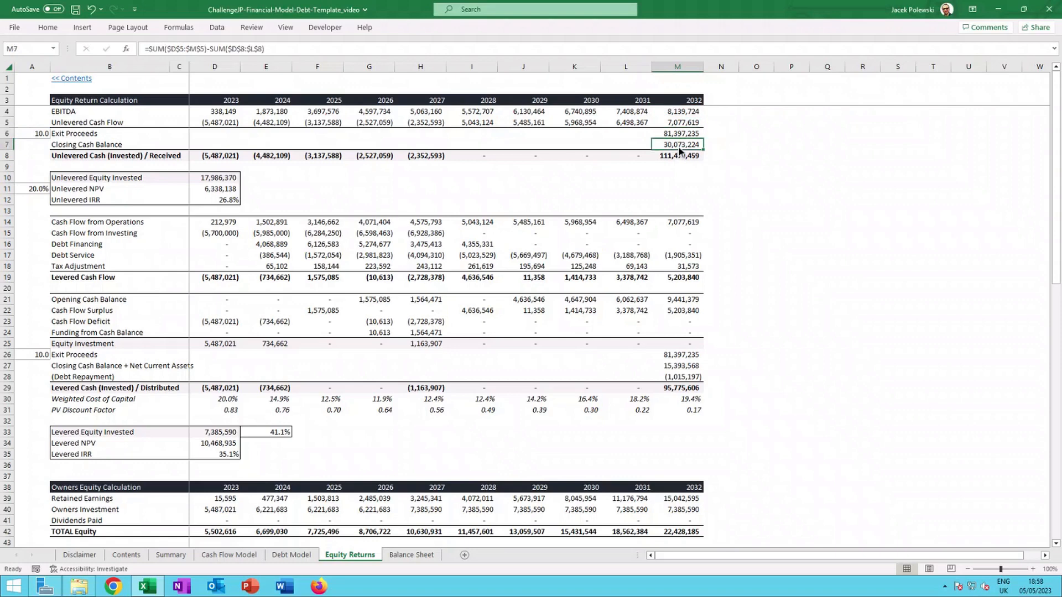
# Inspect the 2032 Unlevered Cash (Invested) / Received formula and trace how its row feeds the Unlevered IRR.
pyautogui.click(685, 157)
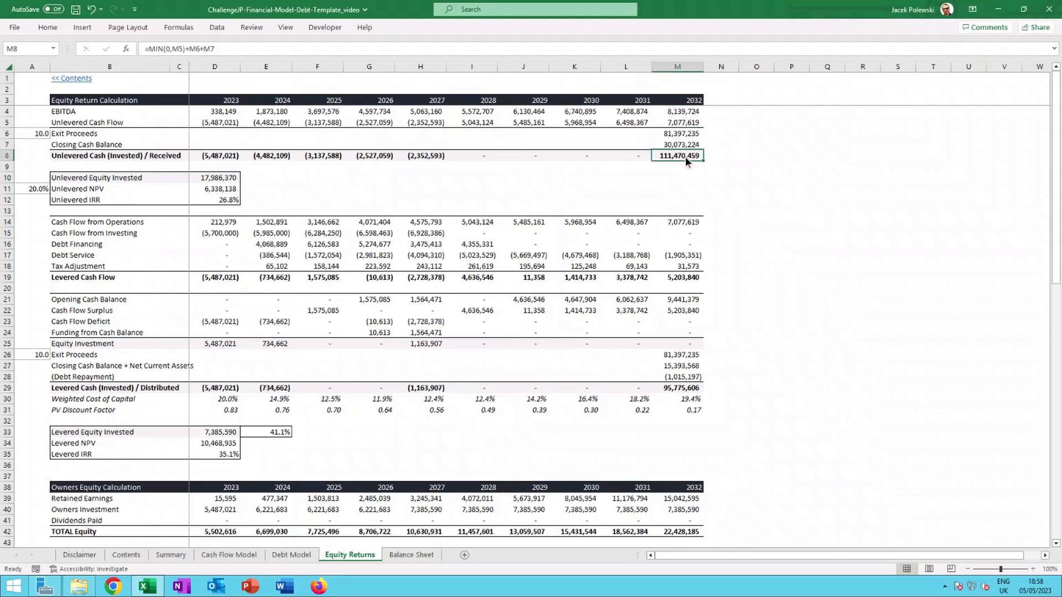
pyautogui.doubleClick(685, 157)
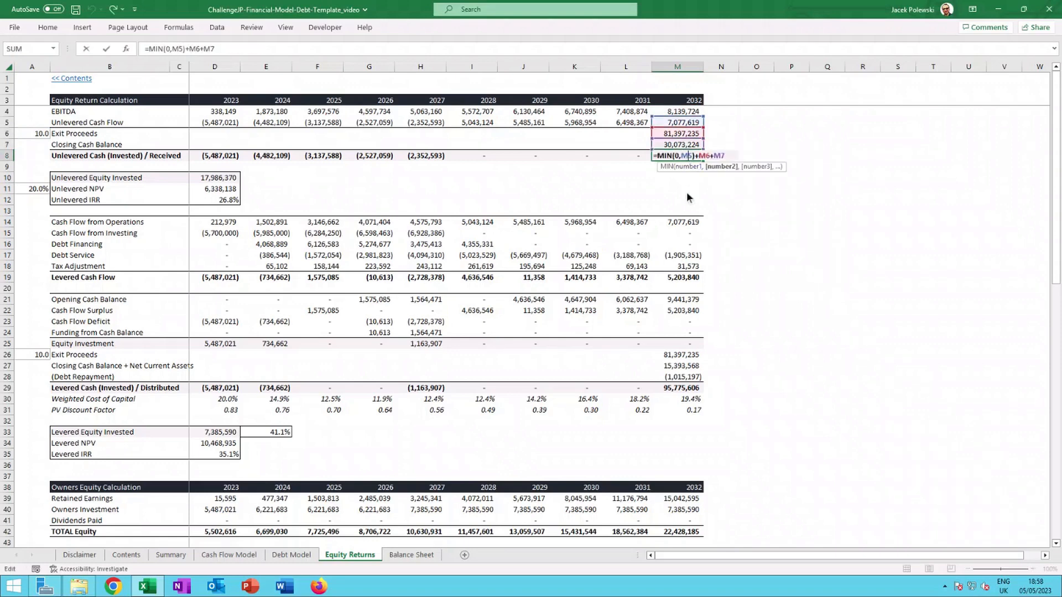
pyautogui.hotkey('ctrl', 'Return')
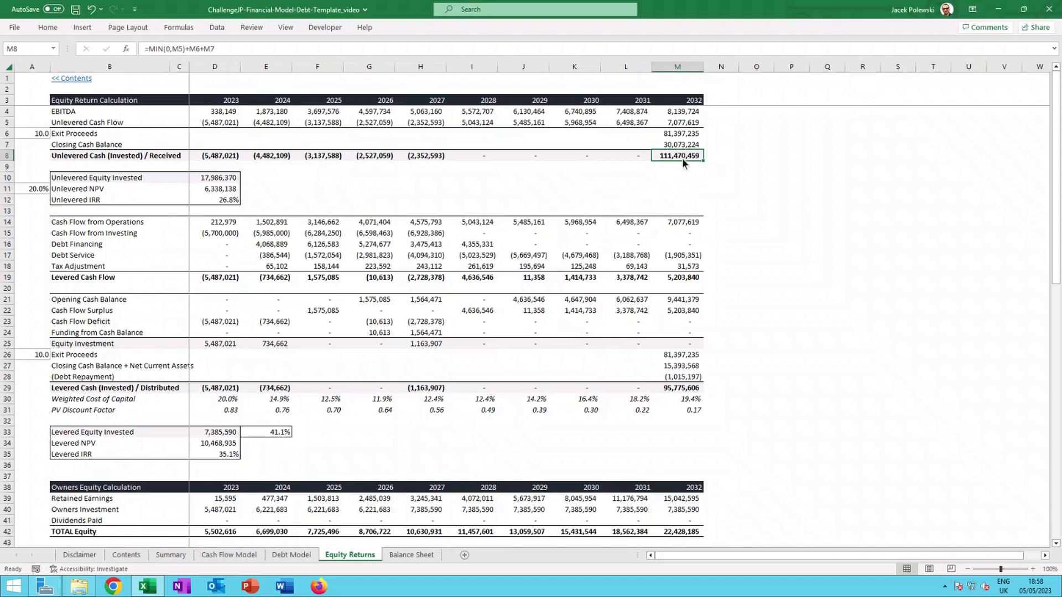
pyautogui.doubleClick(227, 200)
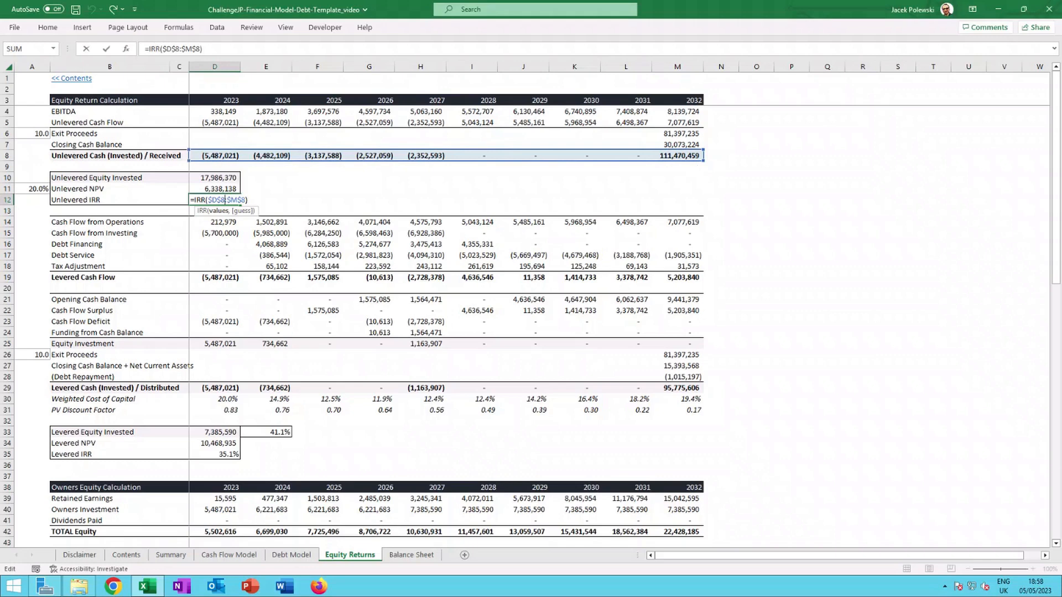
pyautogui.hotkey('ctrl', 'Return')
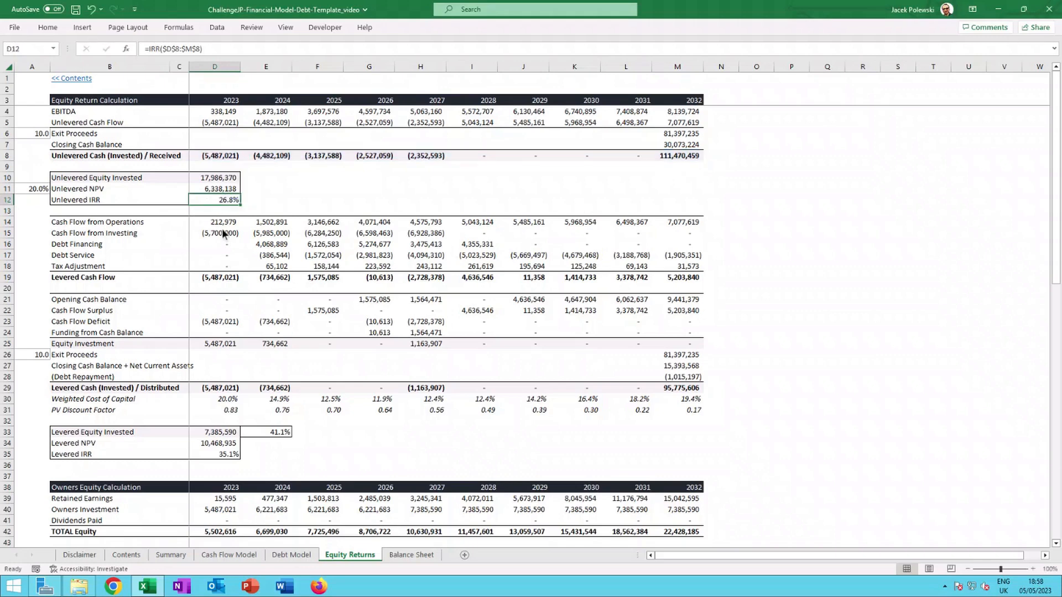
# Inspect the 2024 Debt Financing, Debt Service, Tax Adjustment and Levered Cash Flow formulas on the Equity Returns sheet.
pyautogui.scroll(-1, 222, 228)
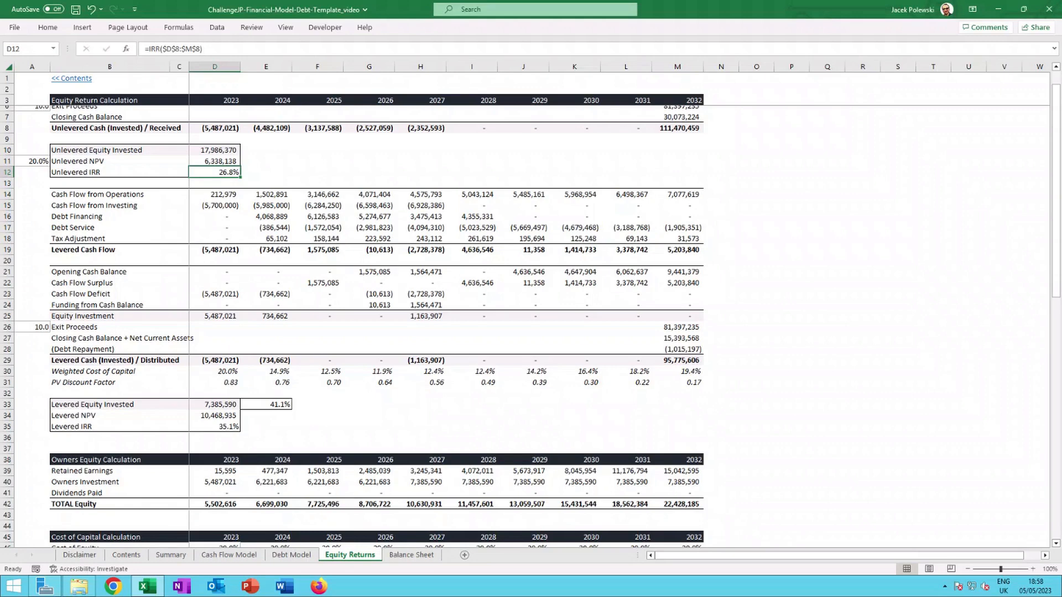
pyautogui.click(262, 218)
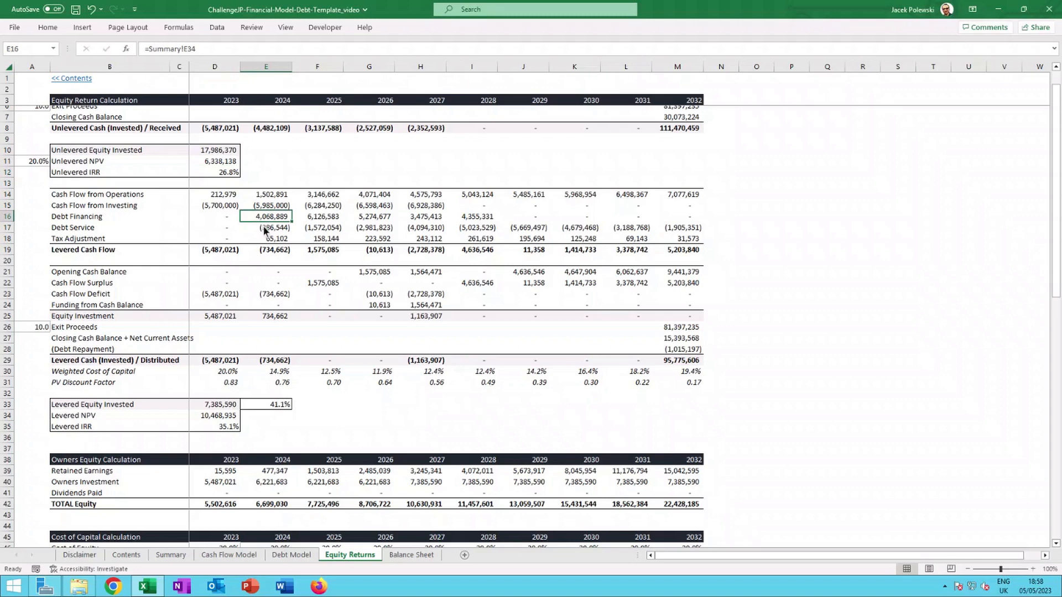
pyautogui.click(265, 229)
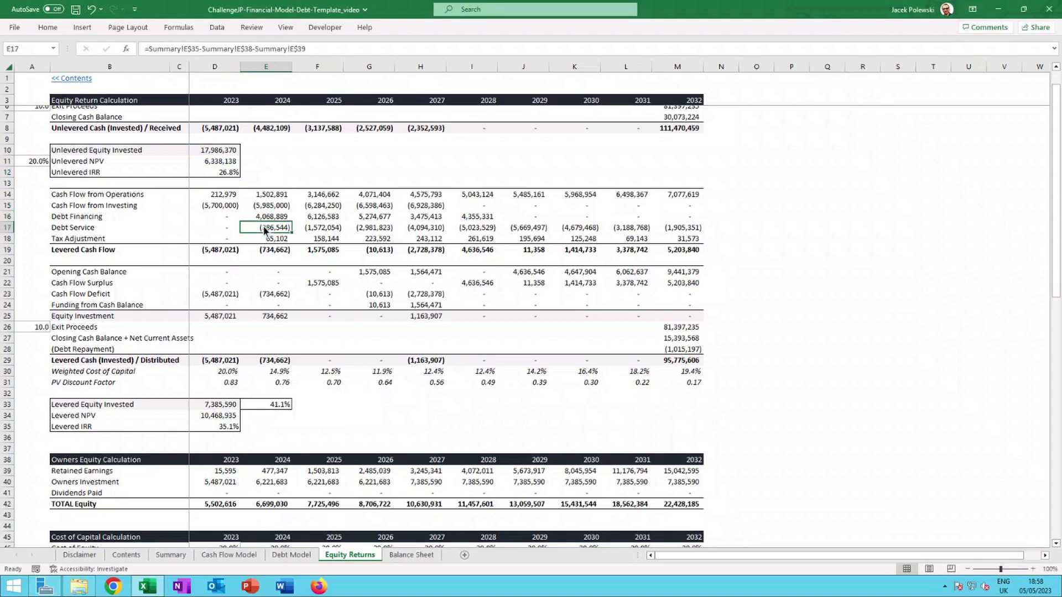
pyautogui.click(227, 229)
pyautogui.click(284, 242)
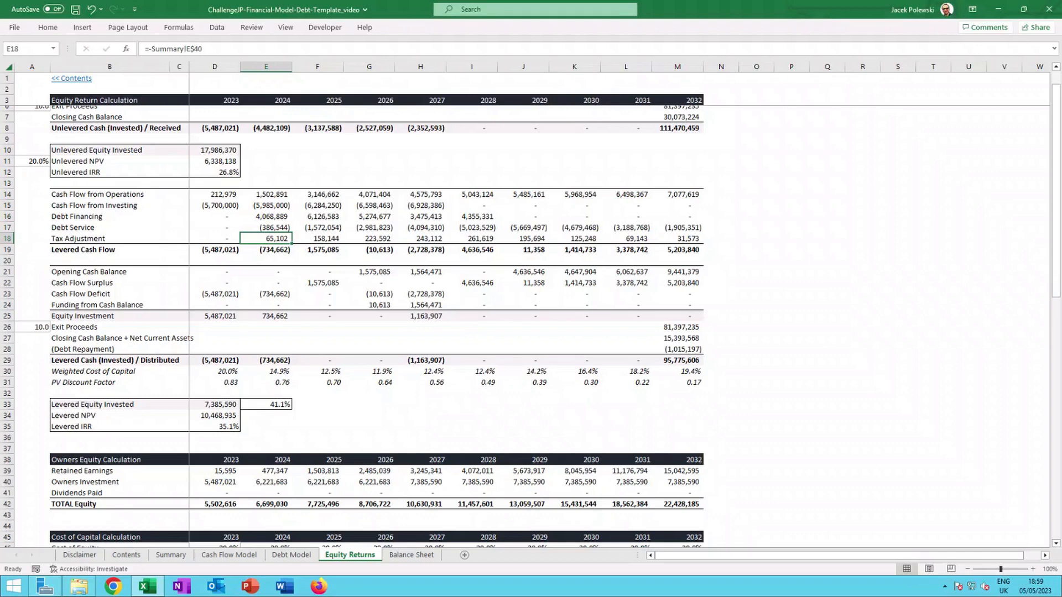
pyautogui.click(284, 250)
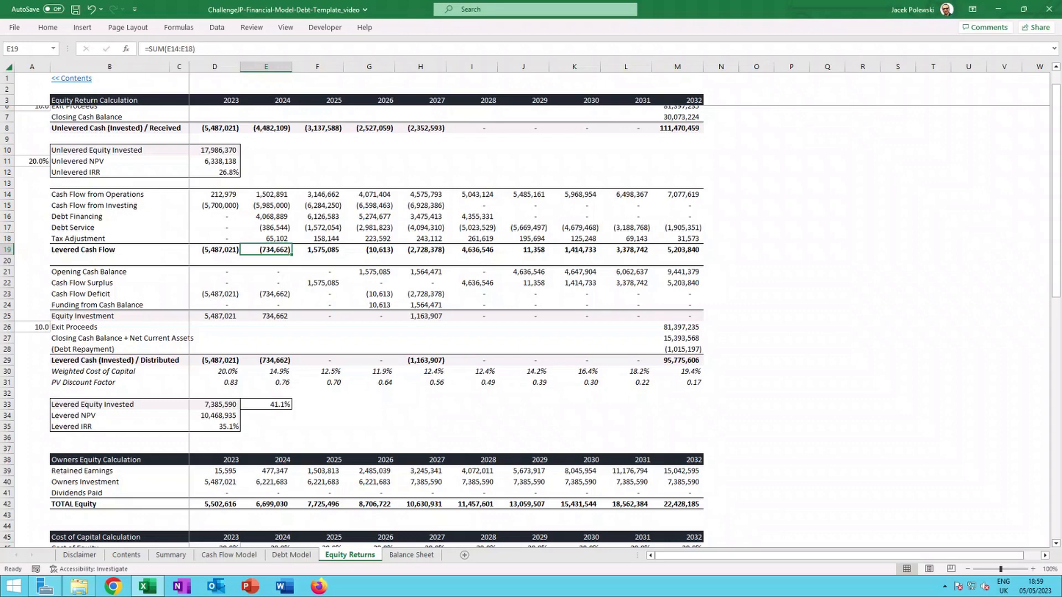
# Review the Equity Investment formulas for 2023, 2024 and 2027 and compare Levered Equity Invested with Unlevered Equity Invested.
pyautogui.click(219, 319)
pyautogui.click(258, 319)
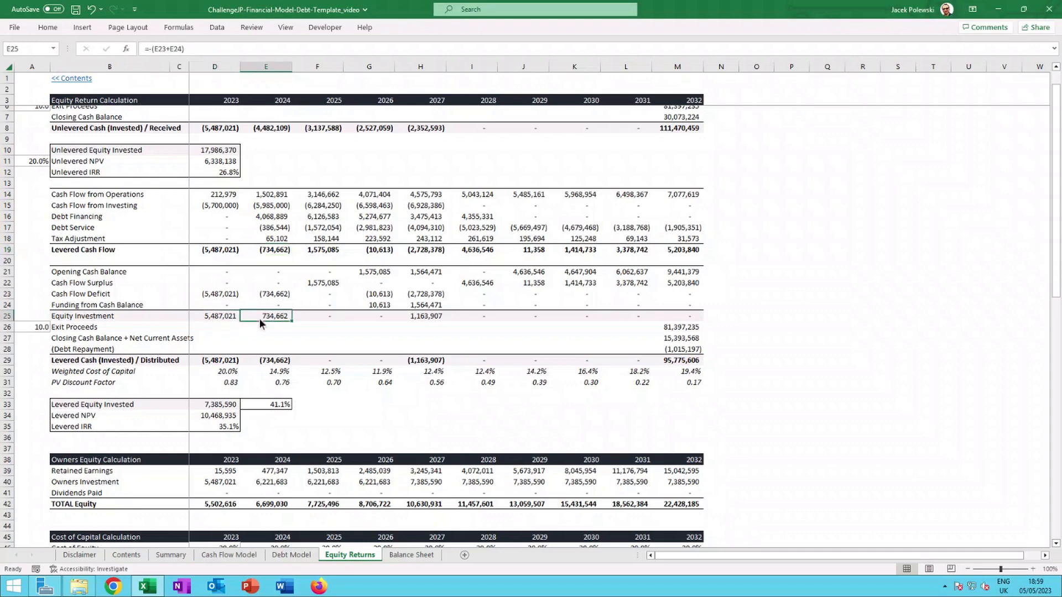
pyautogui.click(422, 319)
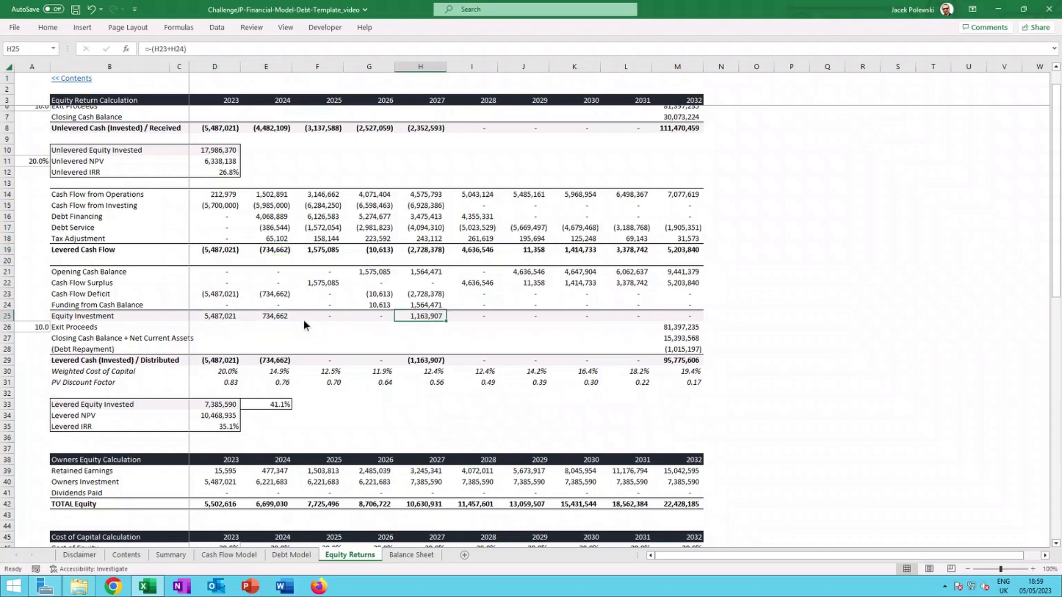
pyautogui.click(227, 128)
pyautogui.click(227, 318)
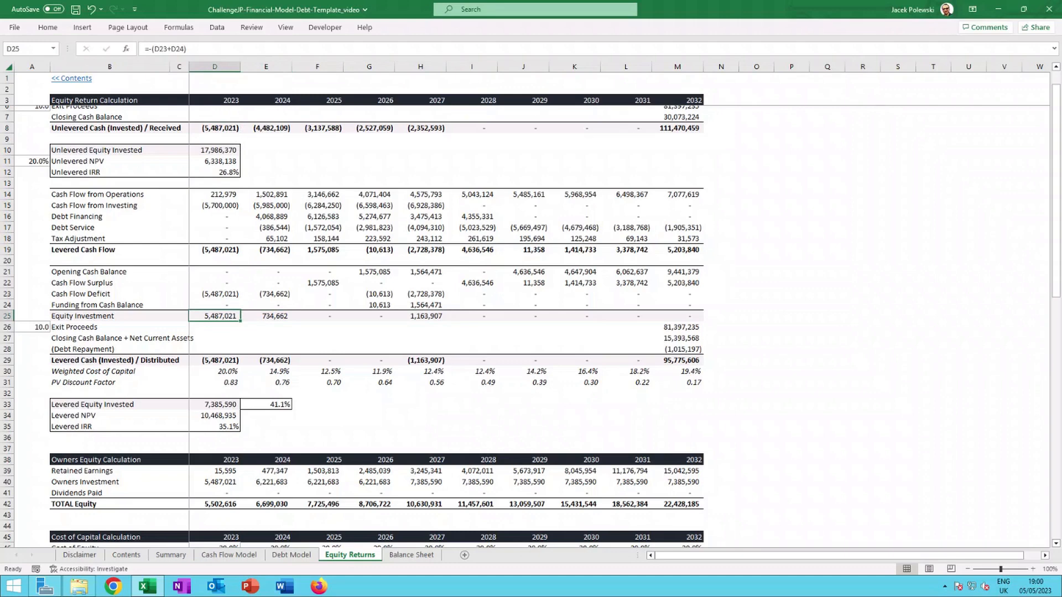
pyautogui.click(271, 318)
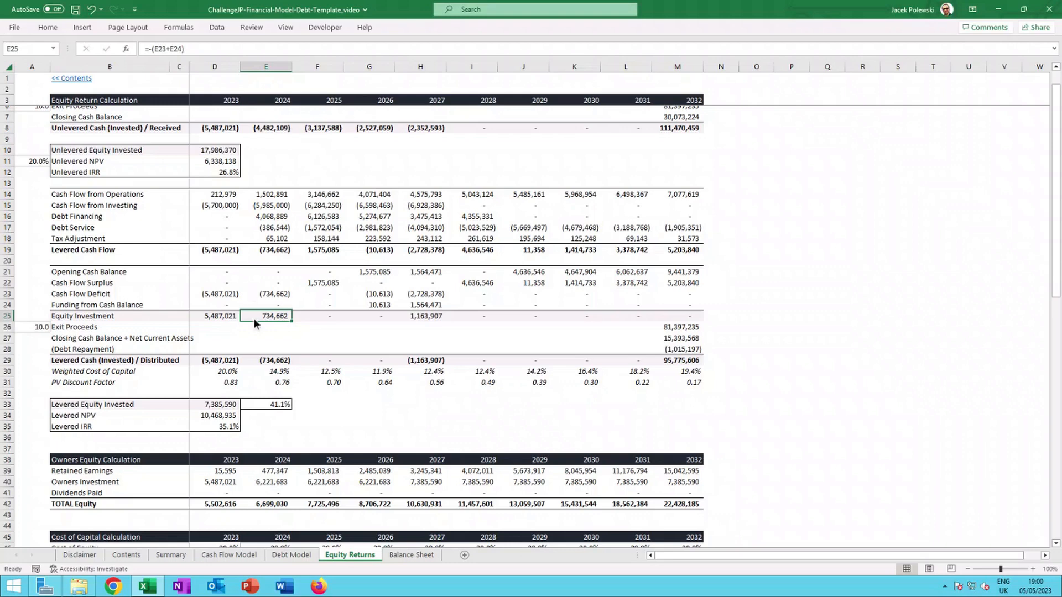
pyautogui.click(420, 316)
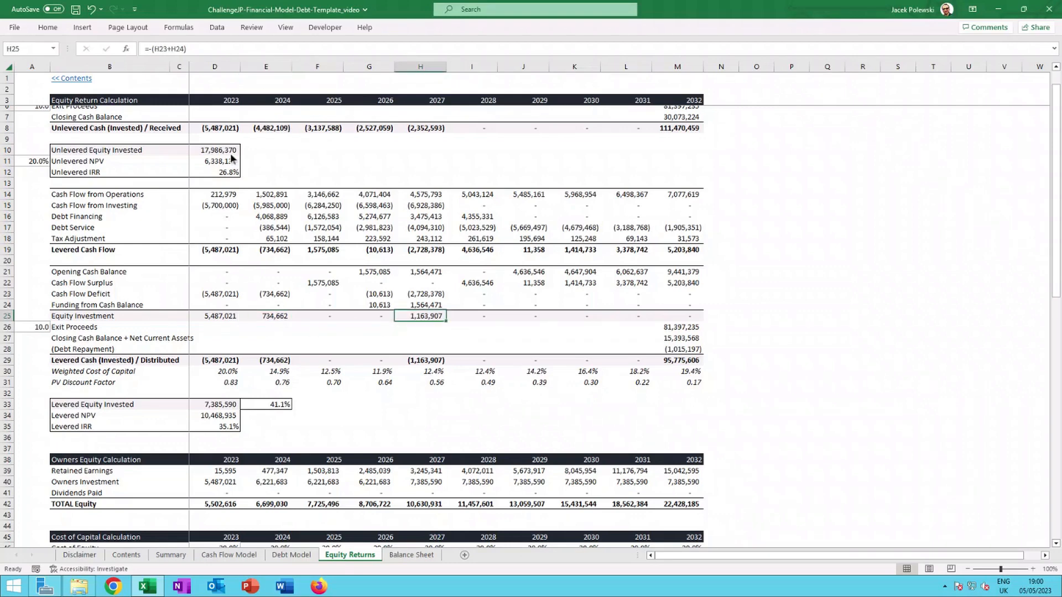
pyautogui.click(217, 407)
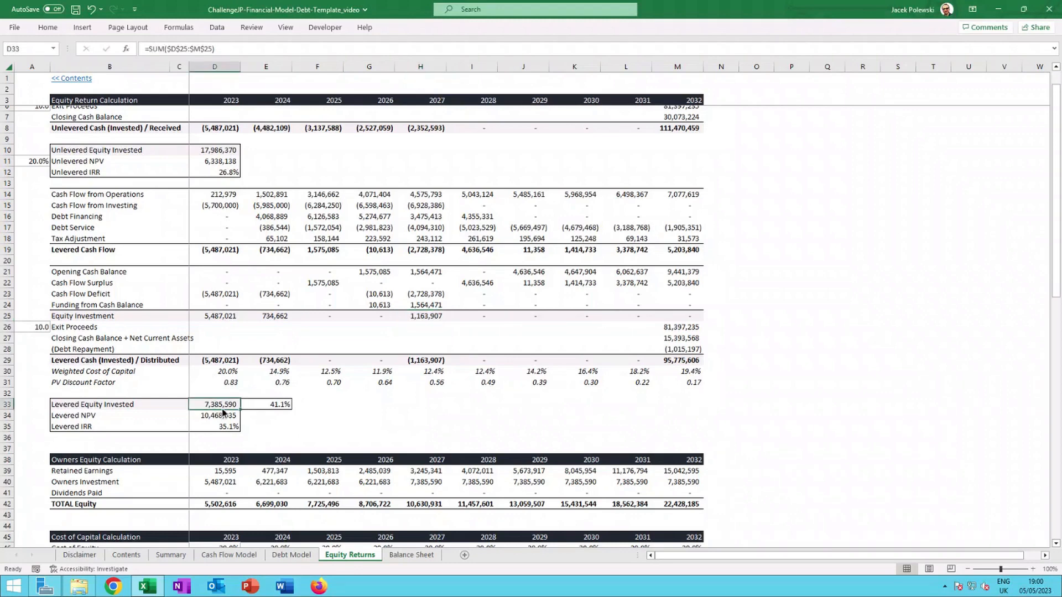
pyautogui.click(227, 148)
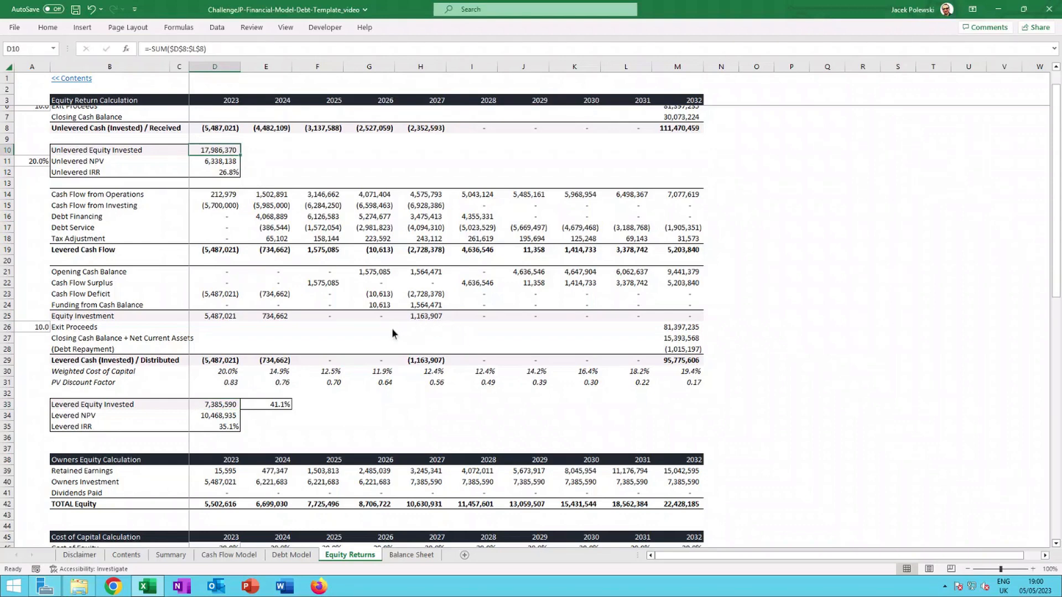
# Inspect the 2032 levered Exit Proceeds, Closing Cash Balance + Net Current Assets, Debt Repayment and Levered Cash (Invested) / Distributed formulas.
pyautogui.click(695, 328)
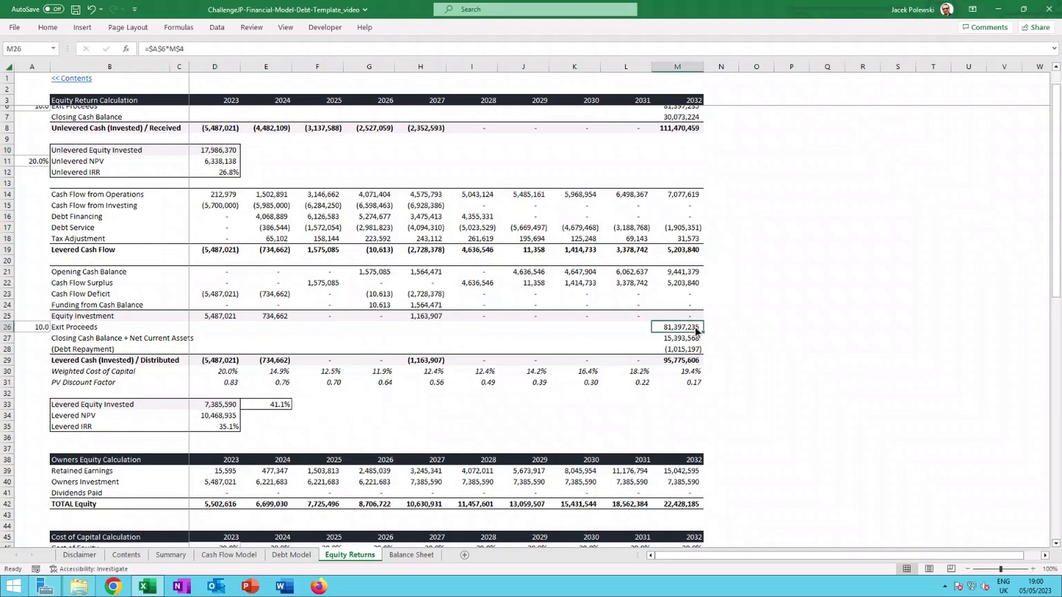
pyautogui.scroll(1, 700, 310)
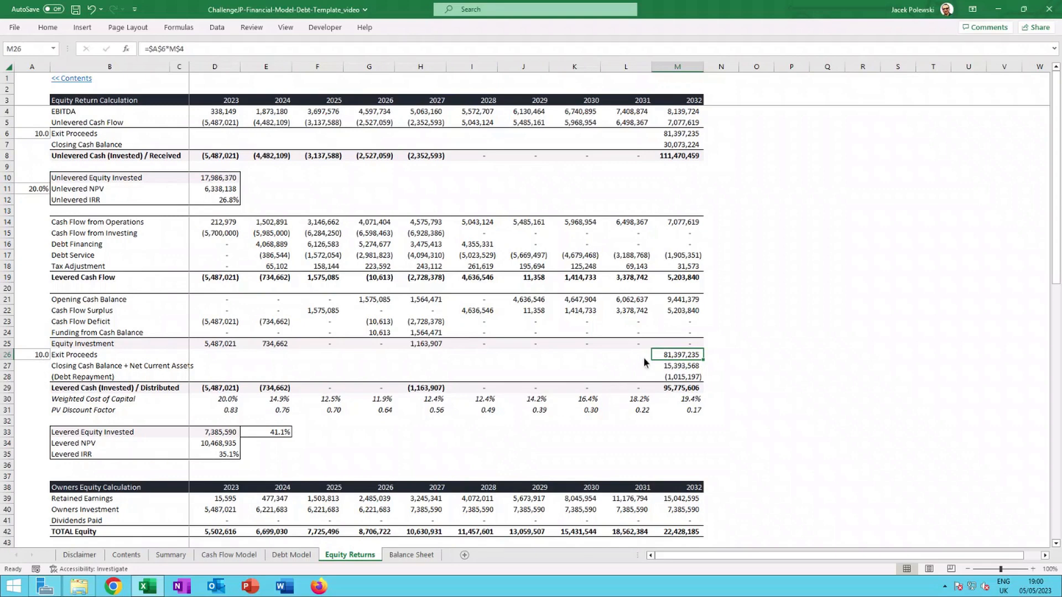
pyautogui.click(683, 369)
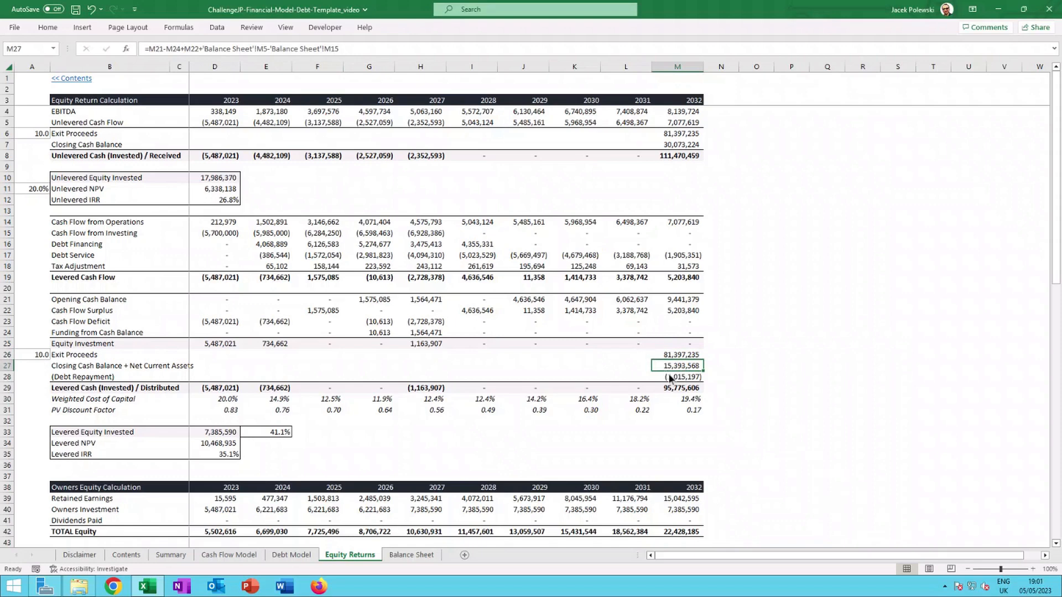
pyautogui.click(680, 379)
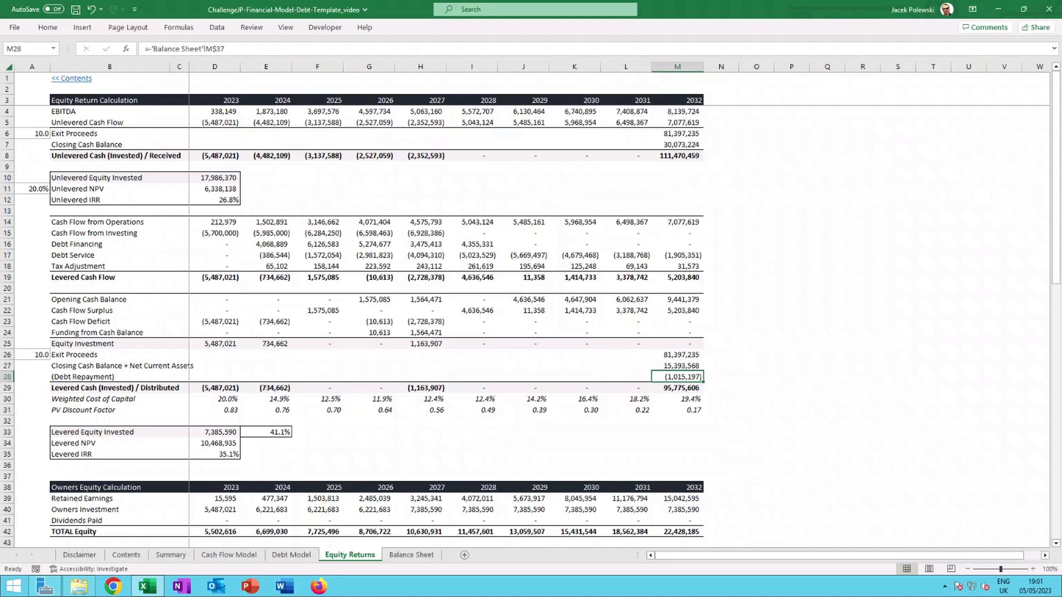
pyautogui.click(693, 391)
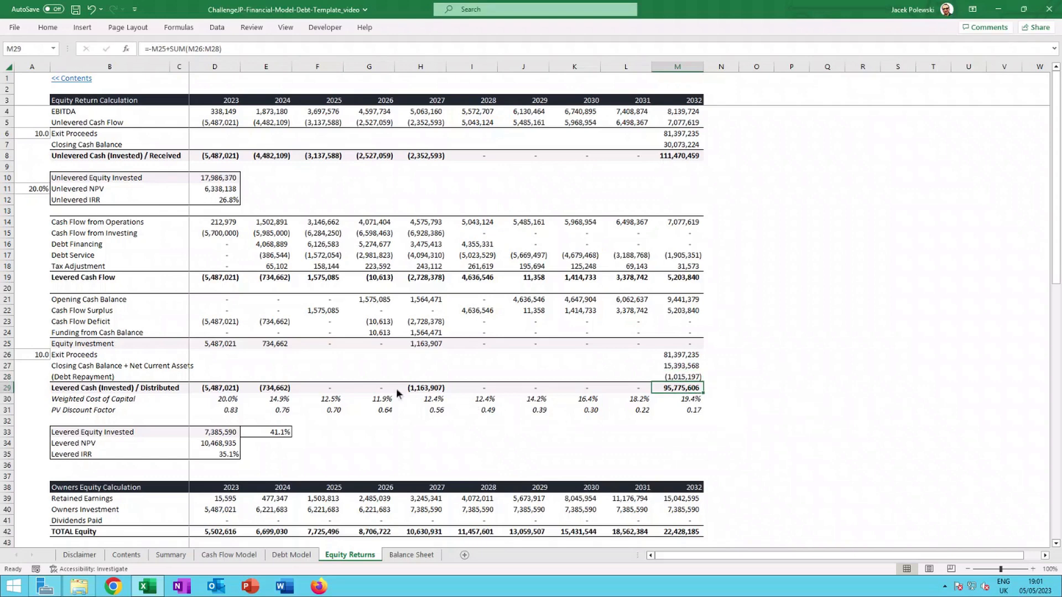
# Check the Levered Equity Invested formula and examine which cash flow range the Levered IRR formula uses.
pyautogui.click(233, 457)
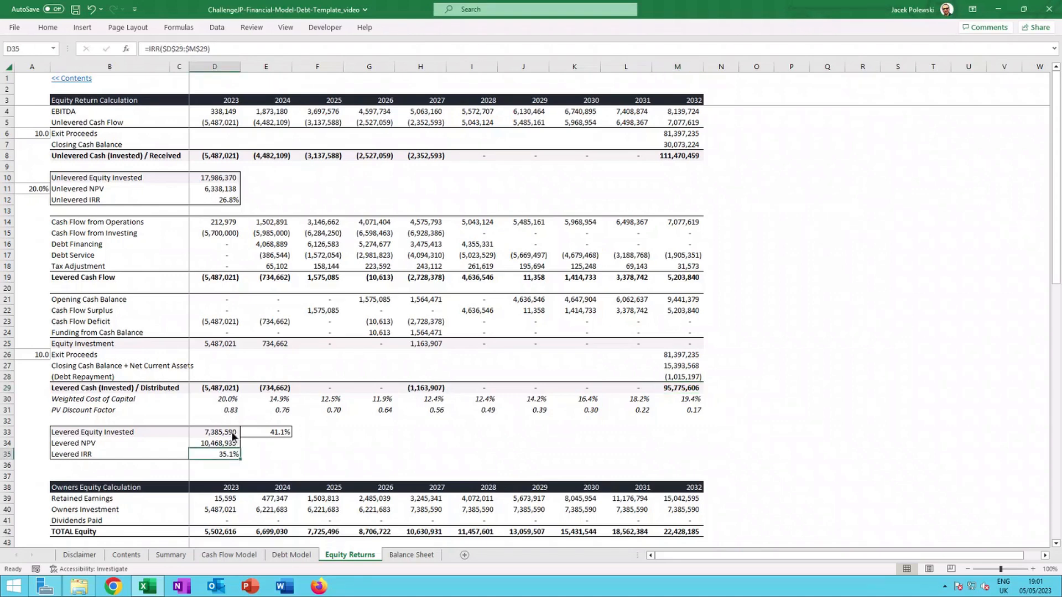
pyautogui.click(233, 435)
pyautogui.doubleClick(230, 456)
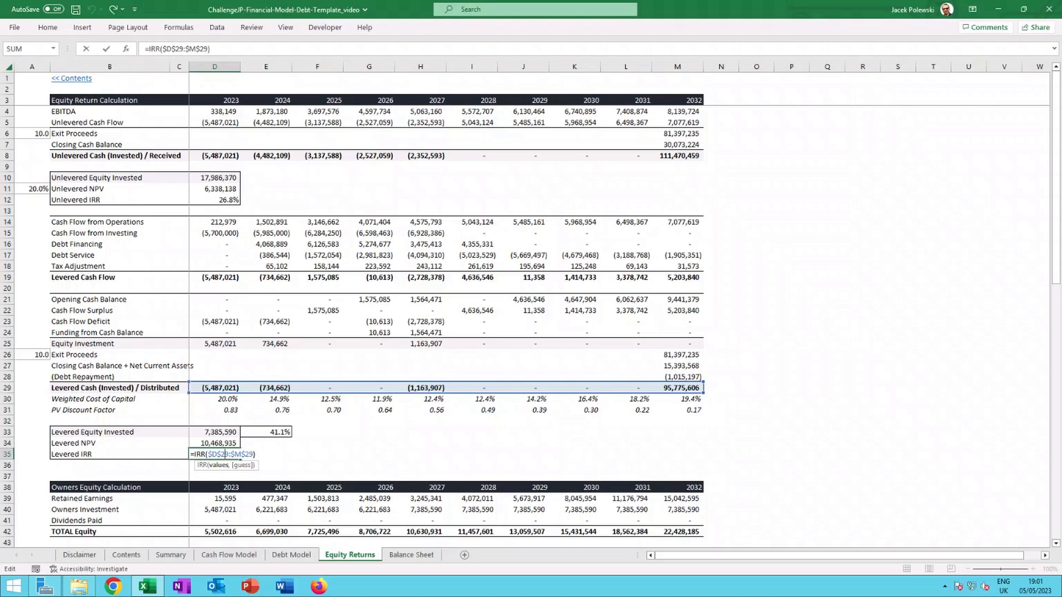
pyautogui.hotkey('ctrl', 'Return')
# Examine the Cost of Capital Calculation section, including the 2023 Cost of Debt and weighted cost of capital formulas.
pyautogui.scroll(-7, 264, 443)
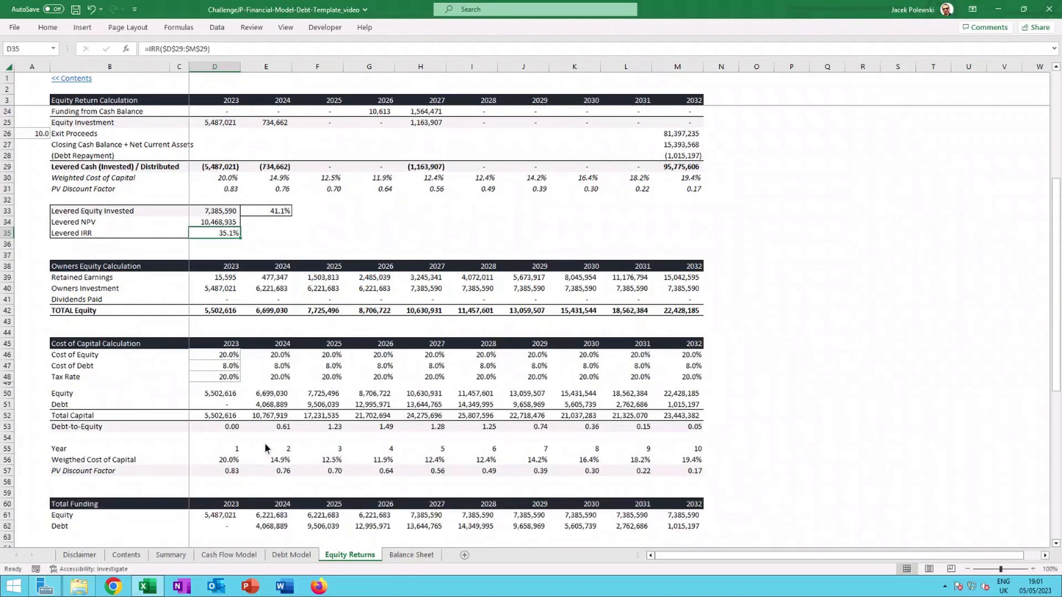
pyautogui.scroll(-1, 265, 443)
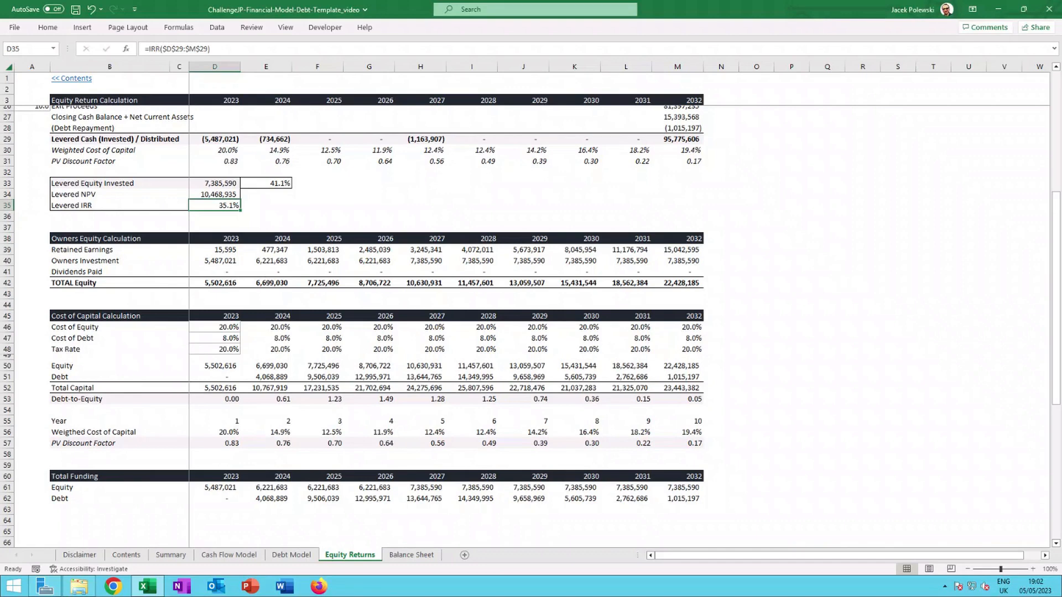
pyautogui.click(154, 319)
pyautogui.click(234, 340)
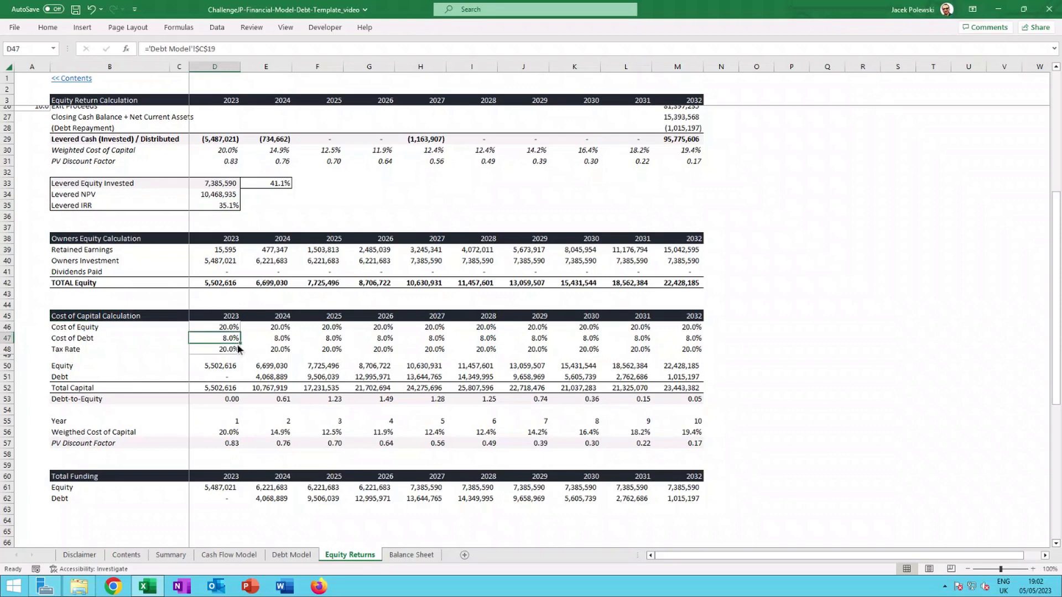
pyautogui.click(226, 432)
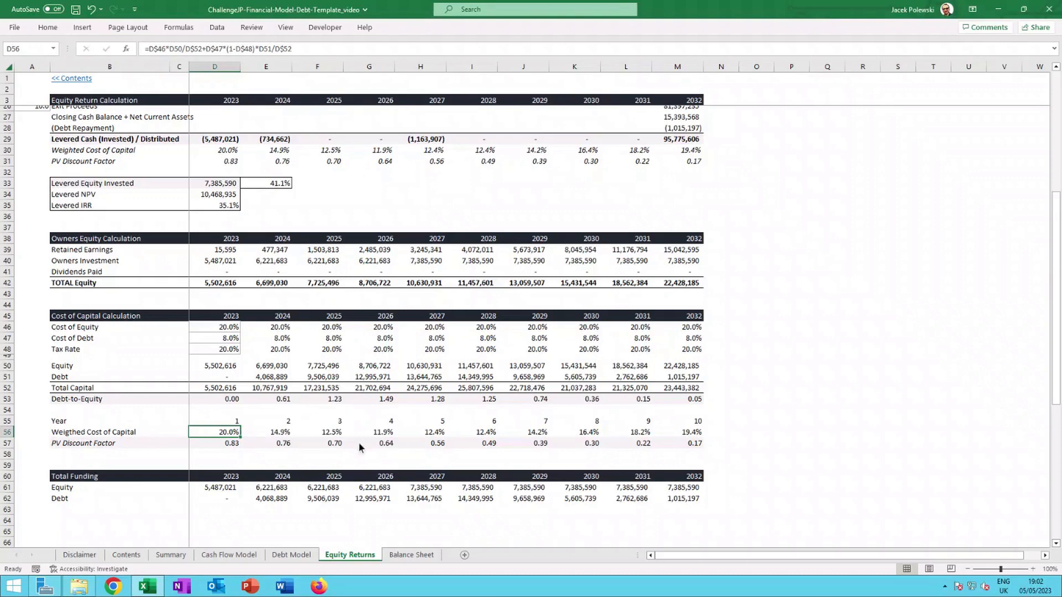
# Review the Total Funding table, including the 2026 Equity formula, and the Total Funding by Source chart below it.
pyautogui.click(381, 489)
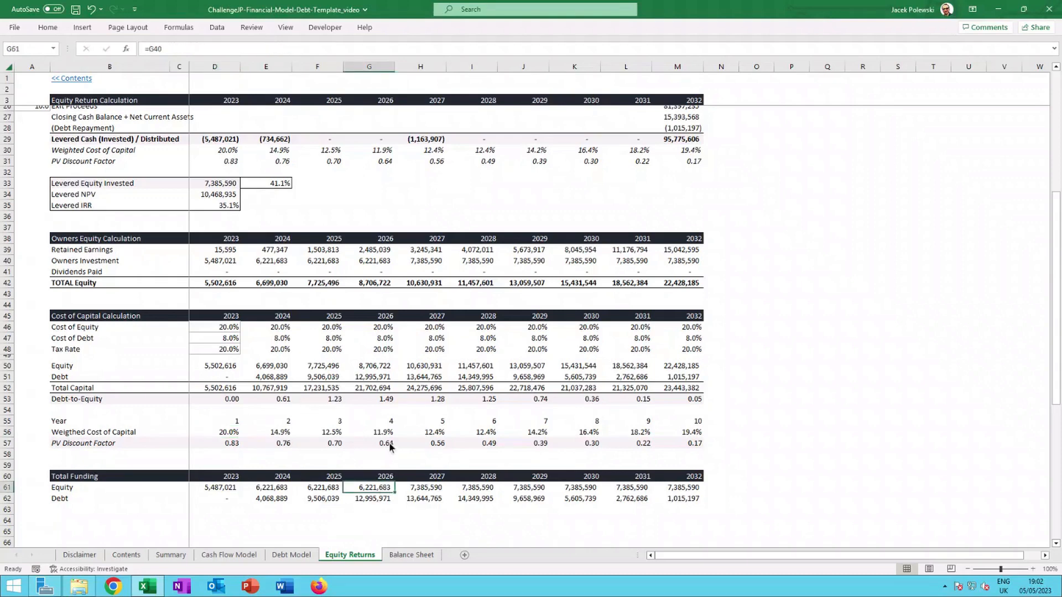
pyautogui.scroll(-4, 389, 447)
pyautogui.scroll(-5, 390, 447)
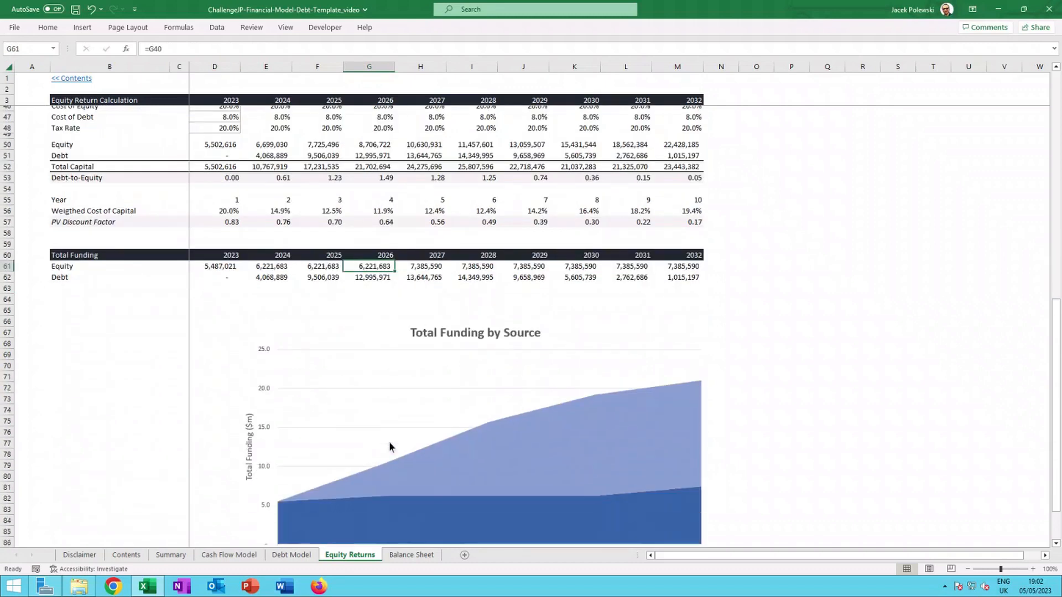
pyautogui.click(756, 360)
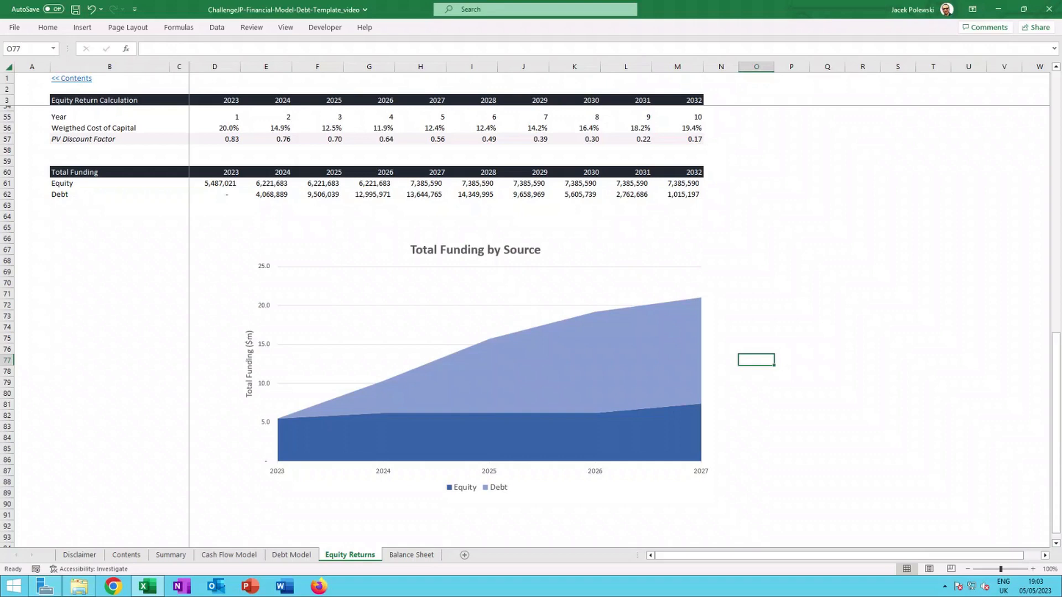
# Open the Balance Sheet and inspect the 2023 Cash, Accounts Receivables and Capex / Capitalised R&D formulas.
pyautogui.click(412, 554)
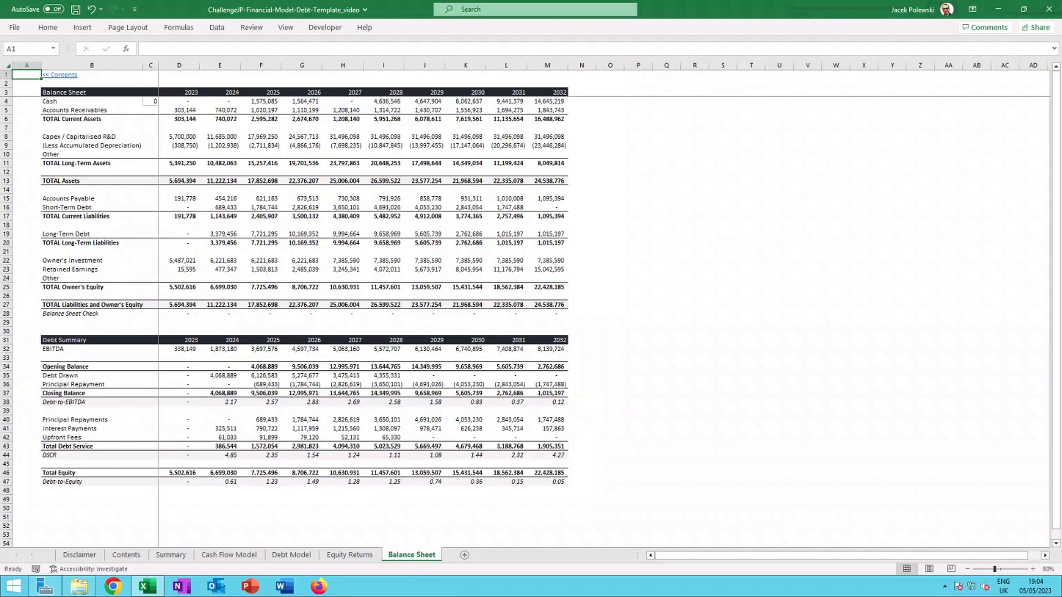
pyautogui.click(195, 113)
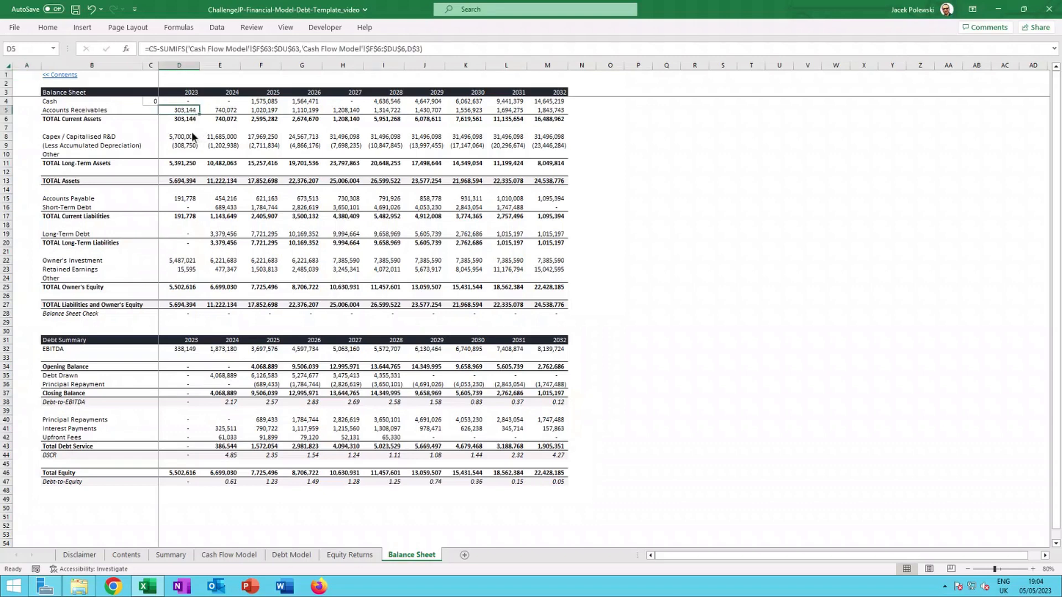
pyautogui.click(193, 135)
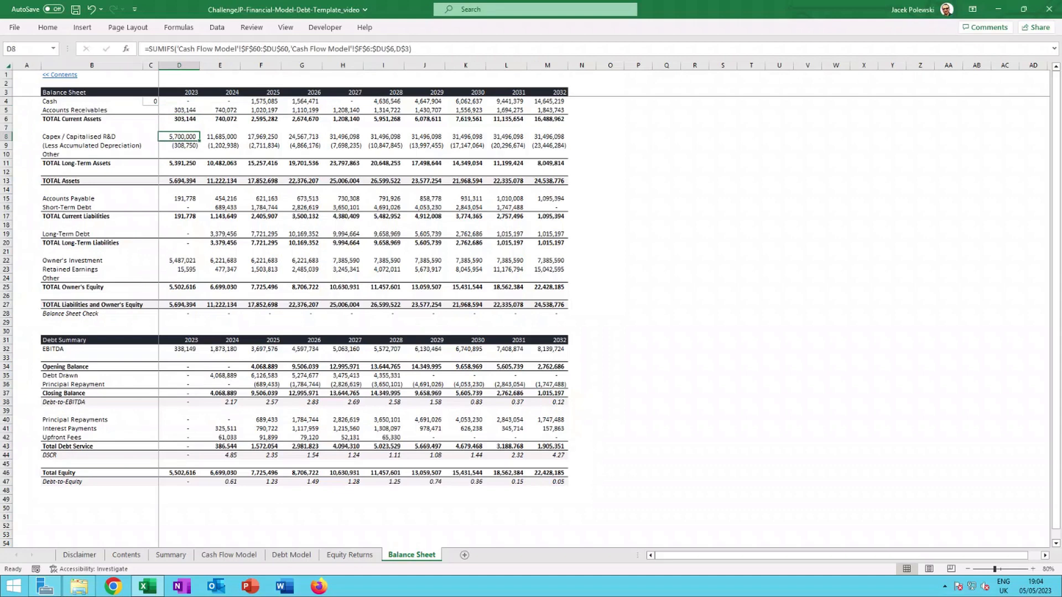
pyautogui.click(188, 102)
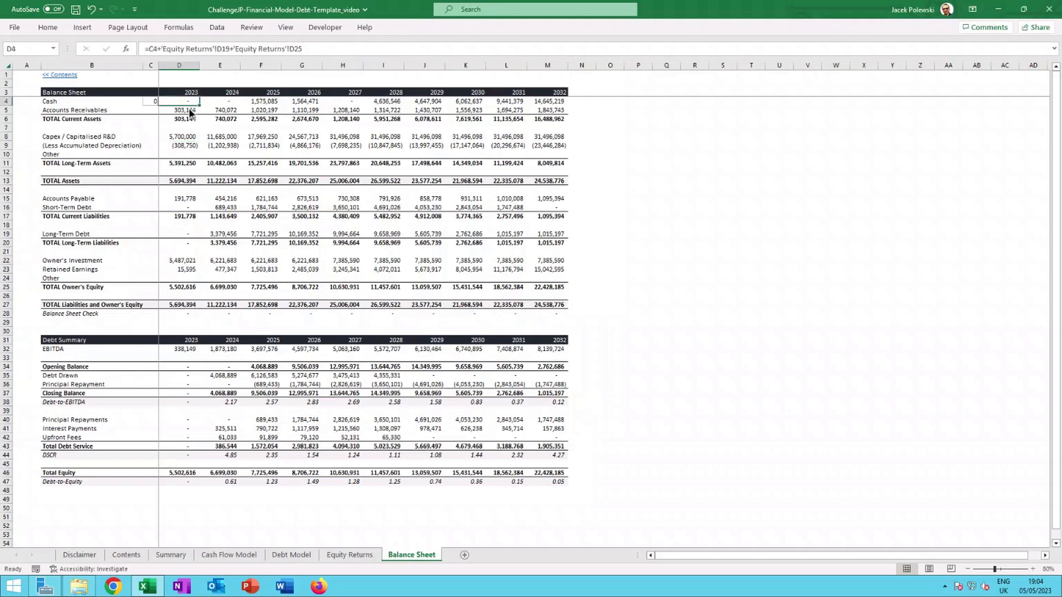
pyautogui.click(190, 111)
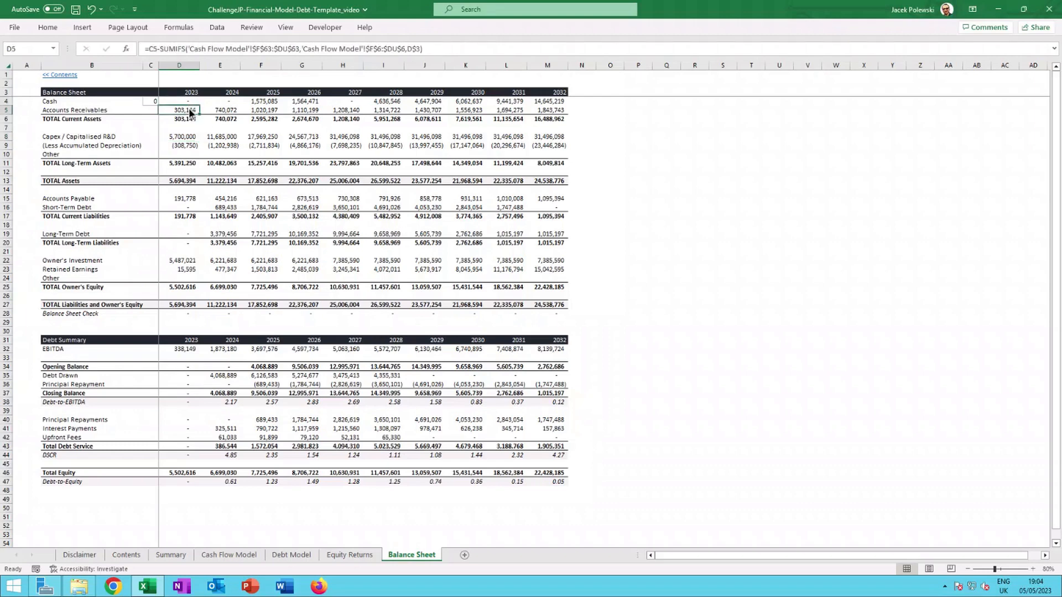
# Compare the 2023 and 2024 Capex / Capitalised R&D formulas and check the 2025 TOTAL Long-Term Assets formula.
pyautogui.click(184, 134)
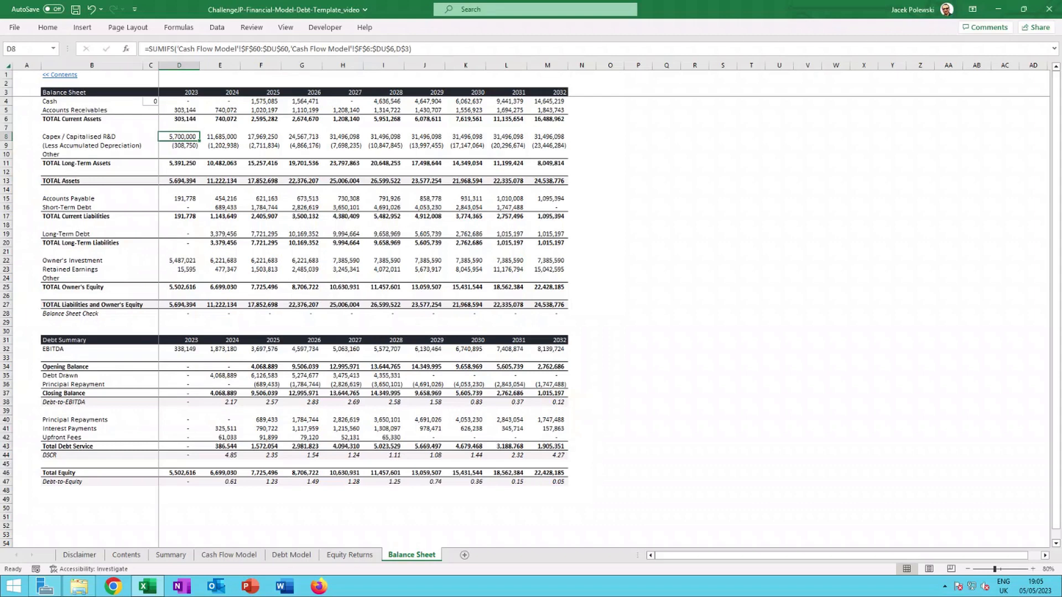
pyautogui.click(231, 135)
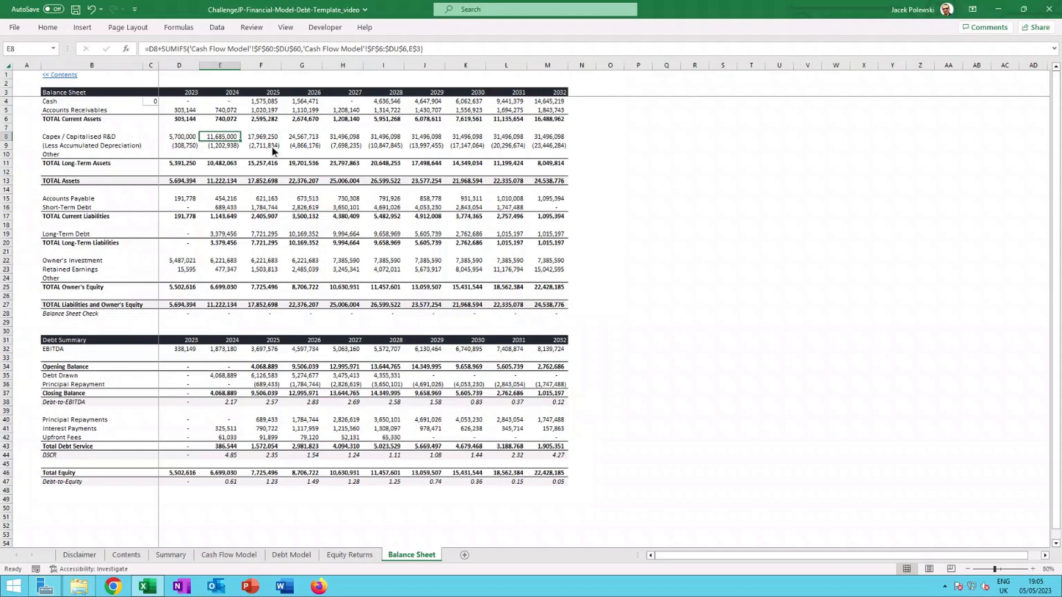
pyautogui.click(250, 164)
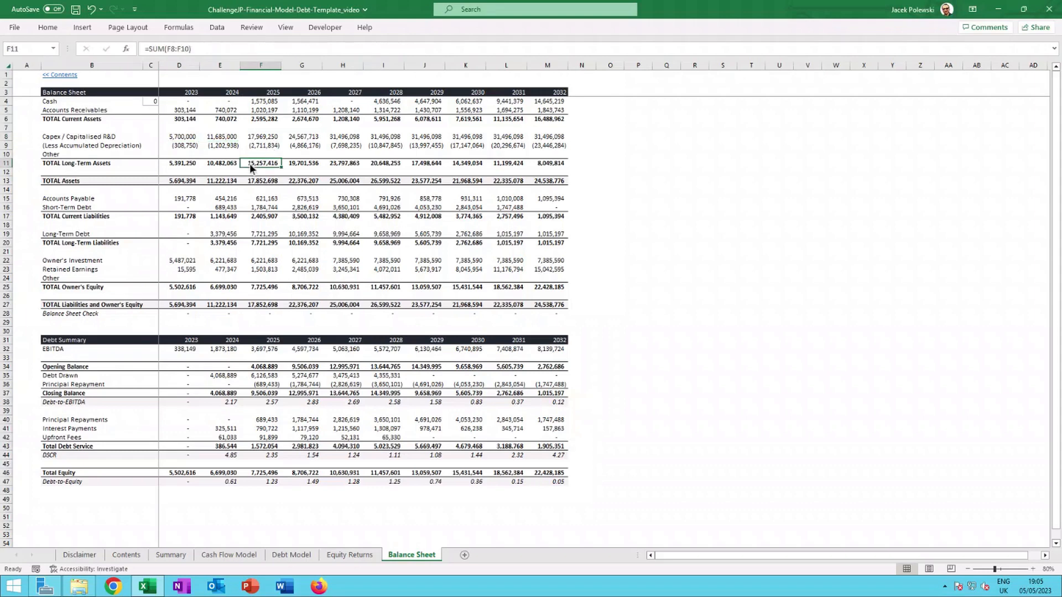
pyautogui.click(219, 173)
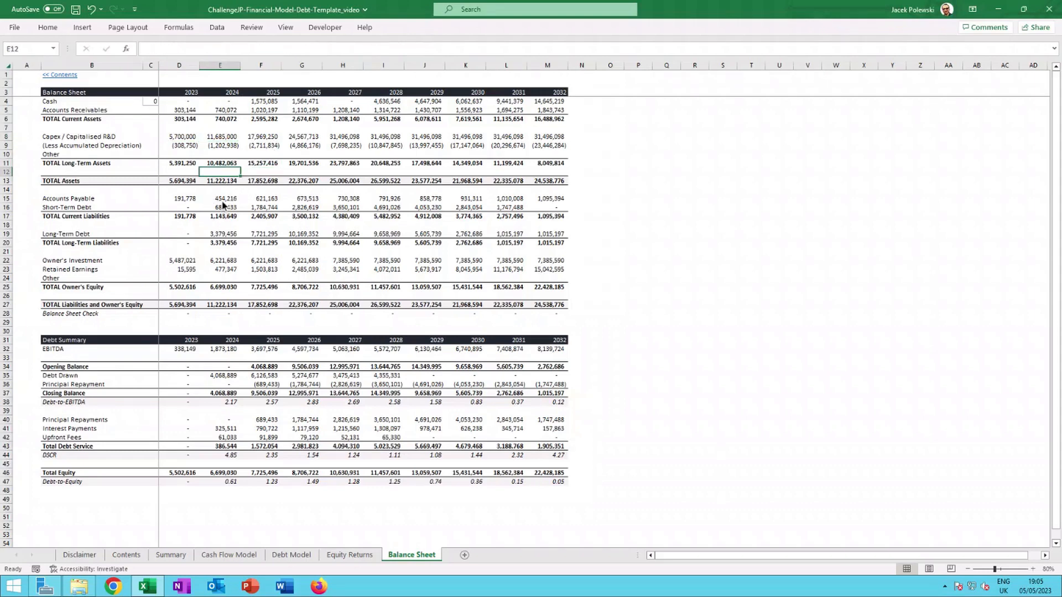
# Inspect the 2024 Accounts Payable, Short-Term Debt and Long-Term Debt formulas on the Balance Sheet.
pyautogui.click(221, 199)
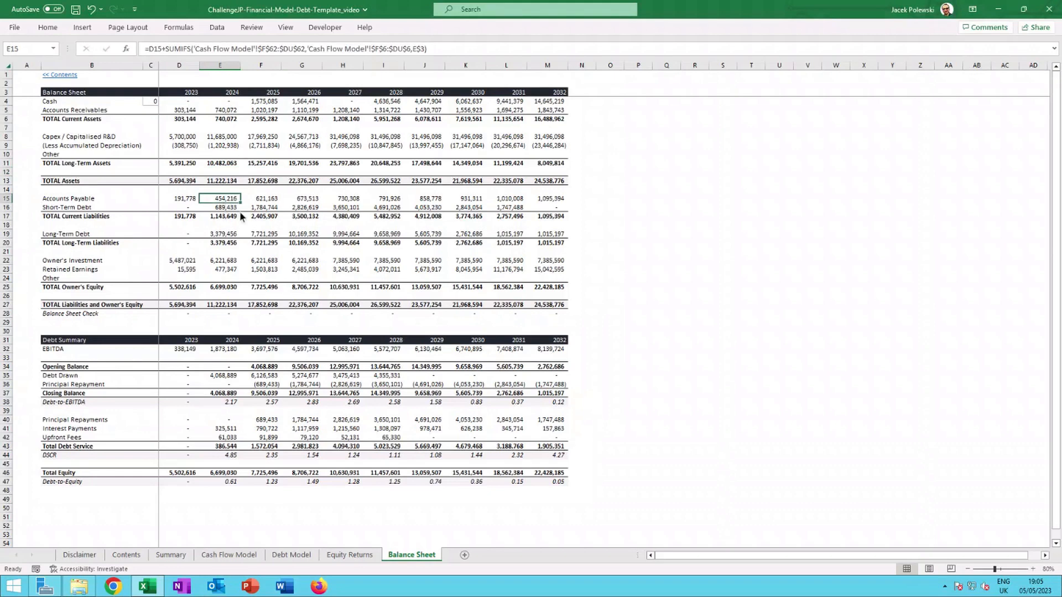
pyautogui.click(231, 207)
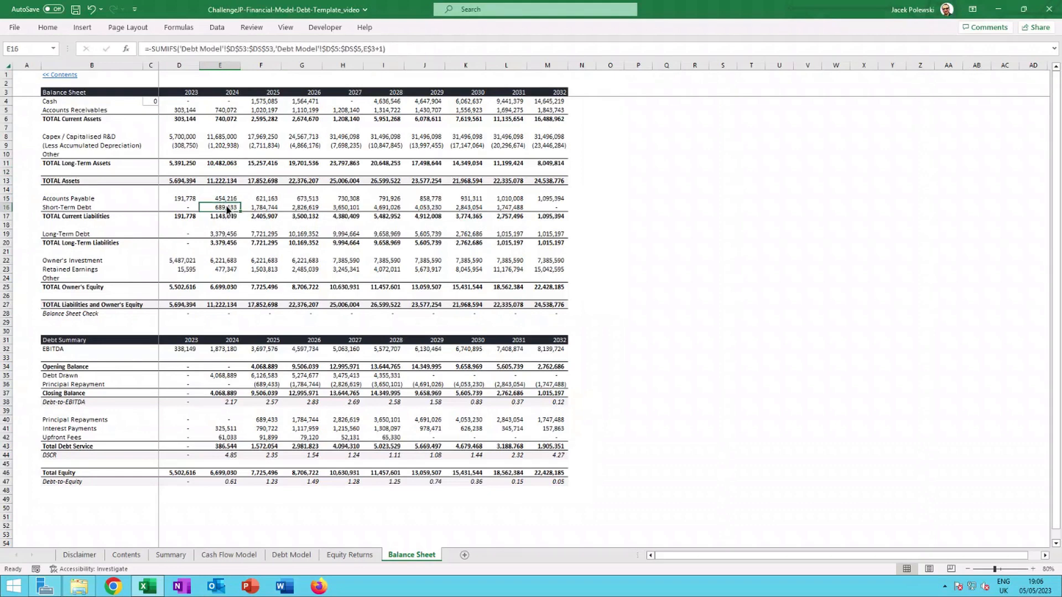
pyautogui.click(1032, 569)
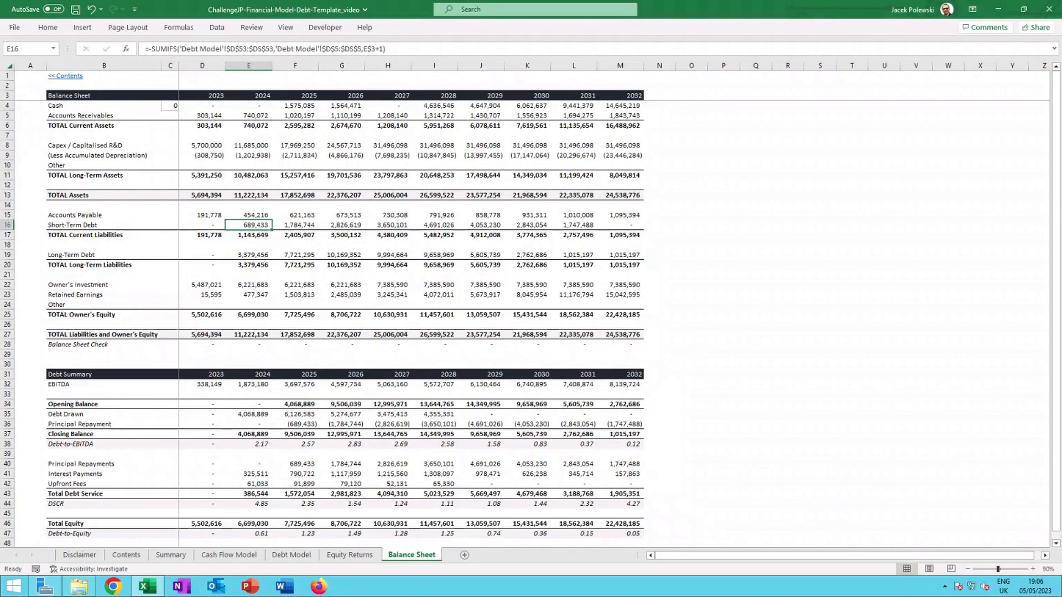
pyautogui.click(255, 257)
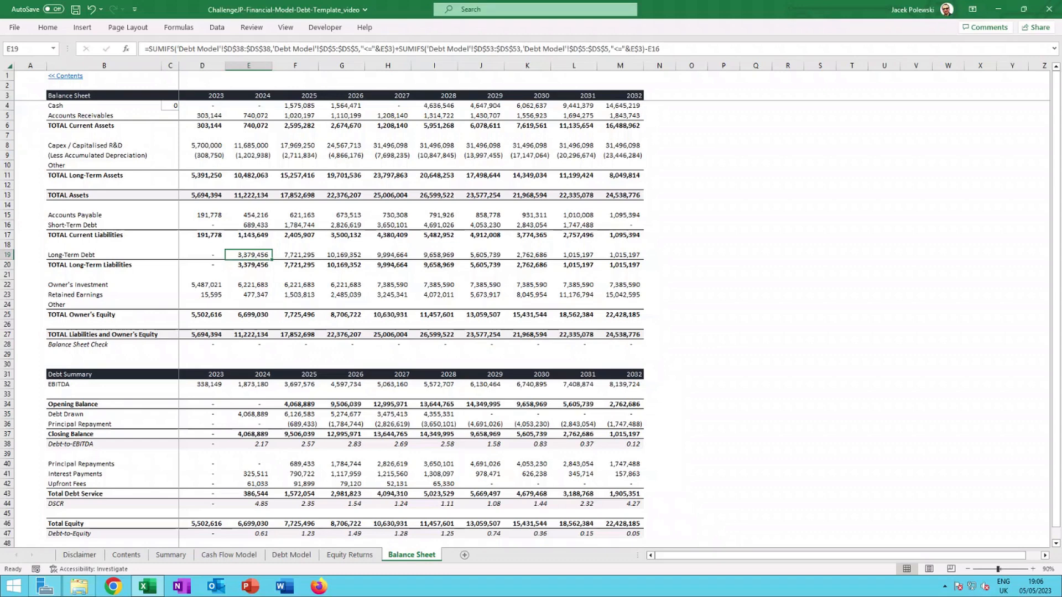
pyautogui.doubleClick(257, 257)
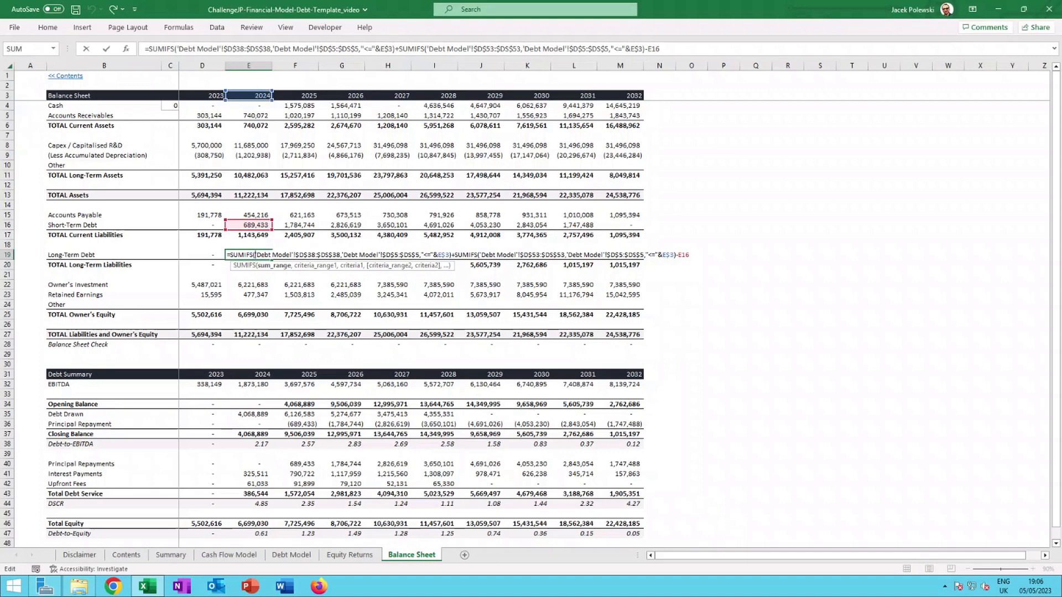
pyautogui.hotkey('ctrl', 'Return')
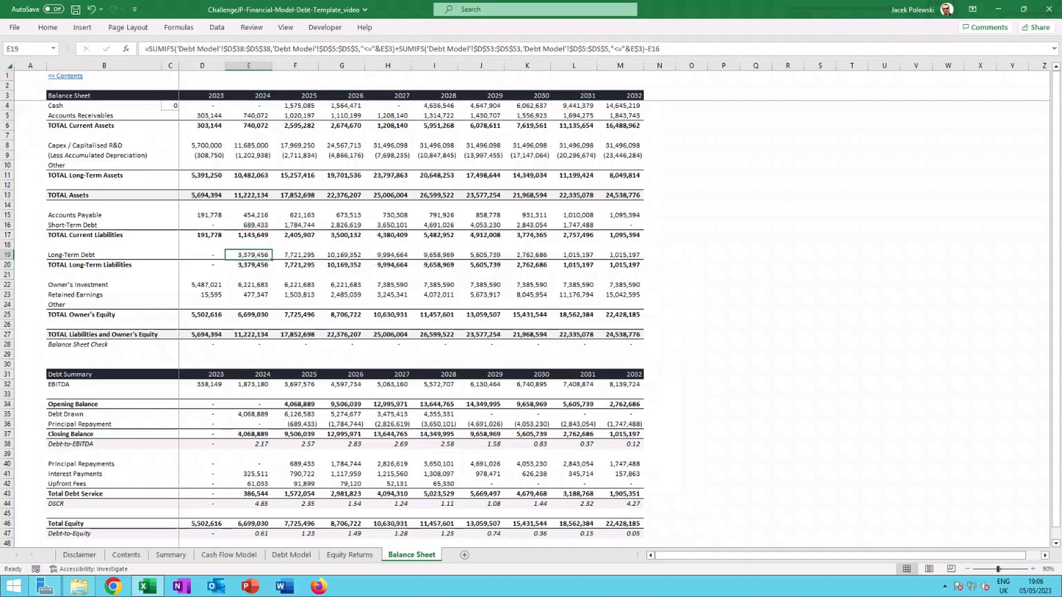
# Check the 2024 Owner's Investment and Retained Earnings formulas and view the source rows in the Cash Flow Model.
pyautogui.click(255, 287)
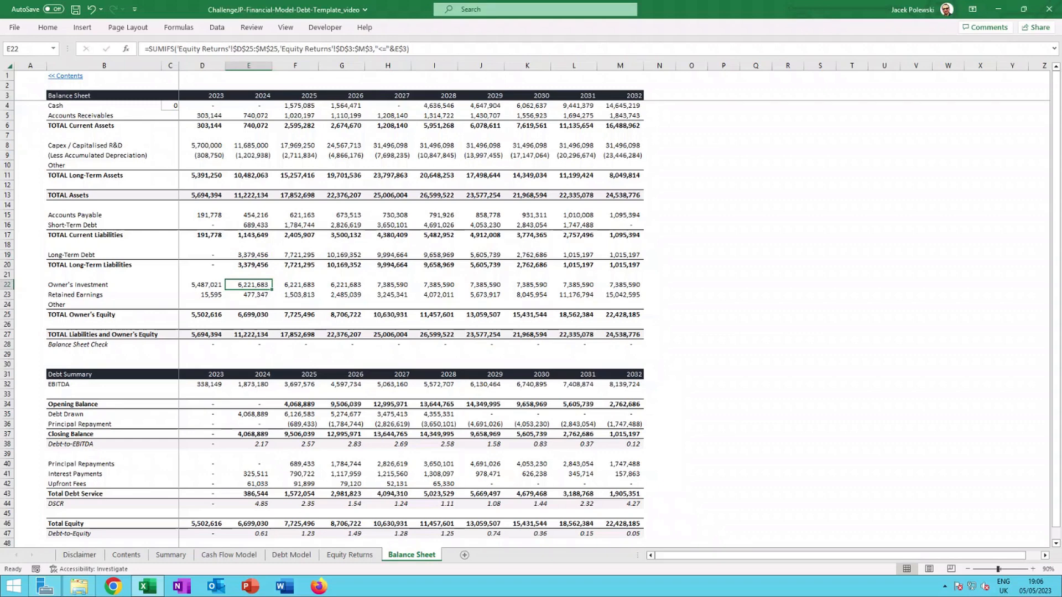
pyautogui.press('Down')
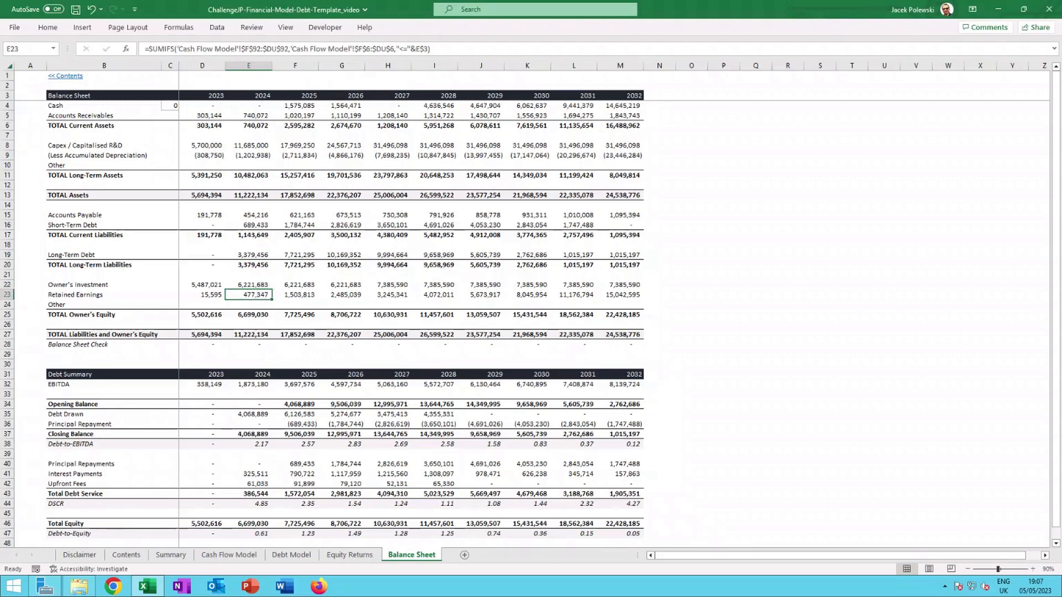
pyautogui.click(224, 556)
pyautogui.scroll(-12, 235, 370)
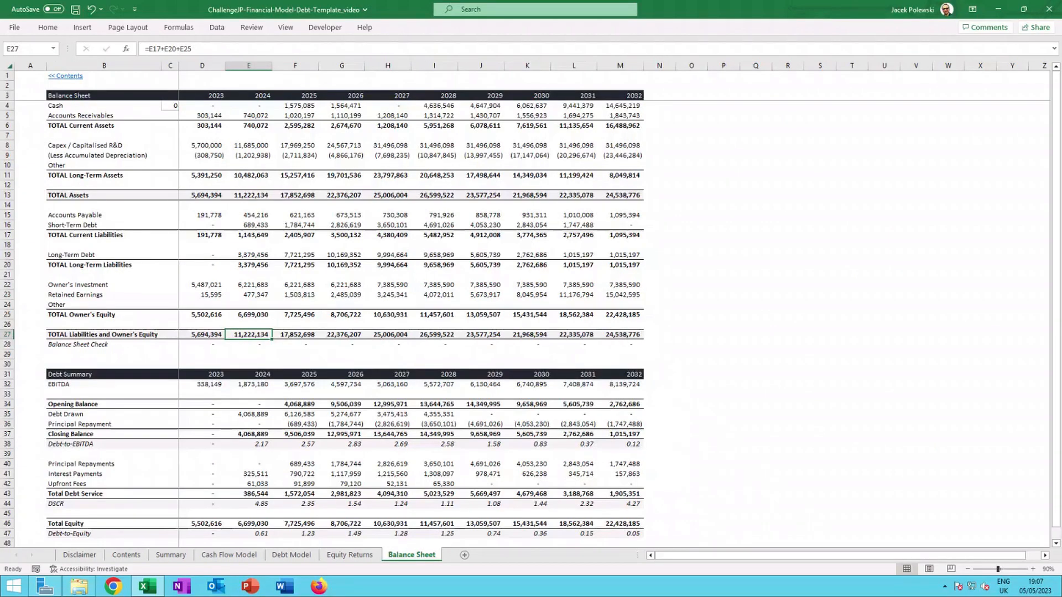
# Inspect the Balance Sheet Check formulas for 2024, 2025 and 2026, tracing the cells referenced by the last two.
pyautogui.click(256, 345)
pyautogui.click(307, 346)
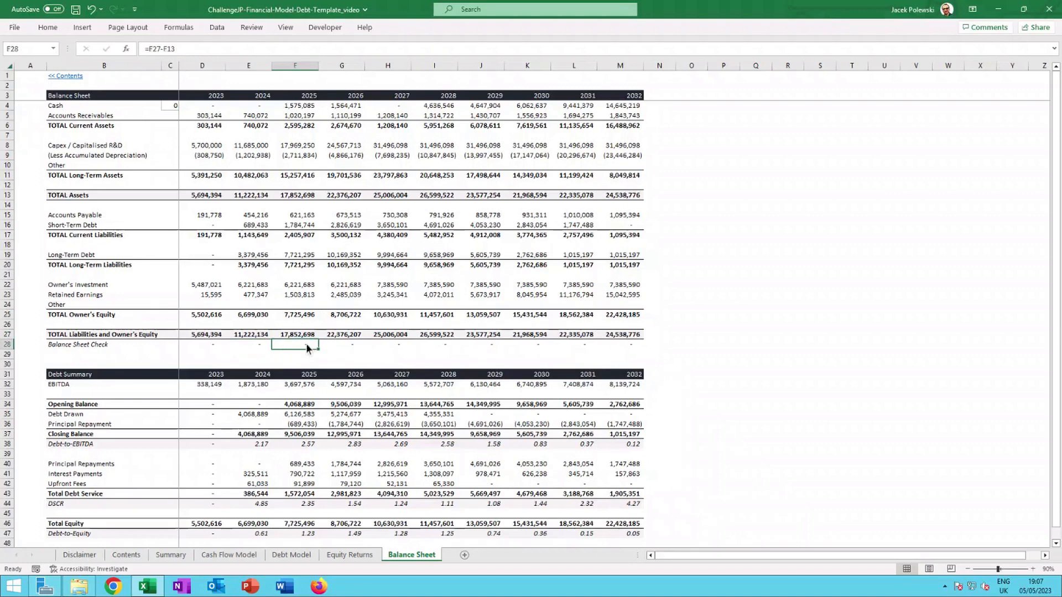
pyautogui.doubleClick(306, 346)
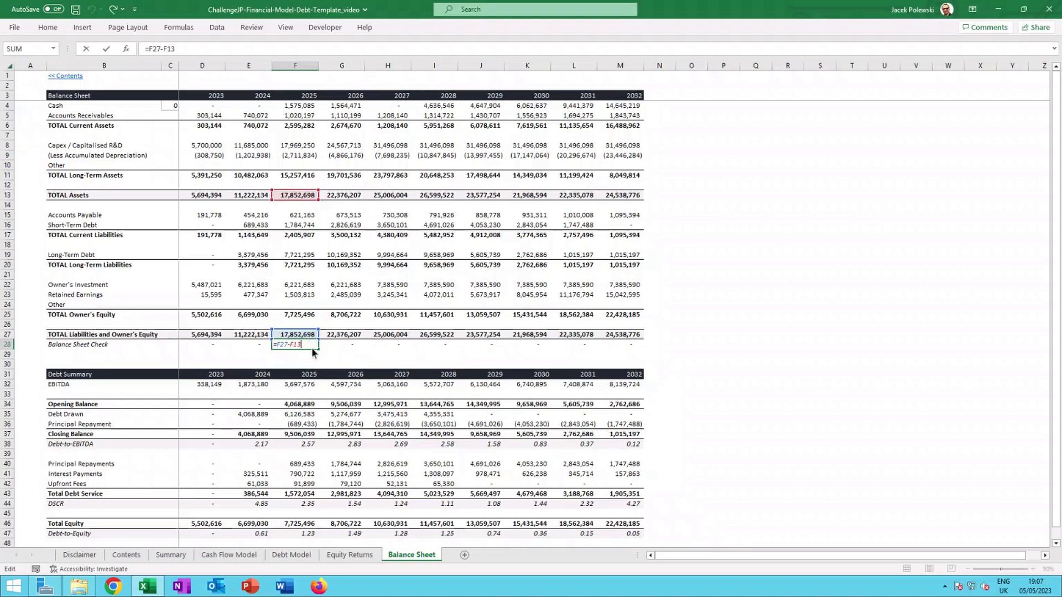
pyautogui.click(346, 343)
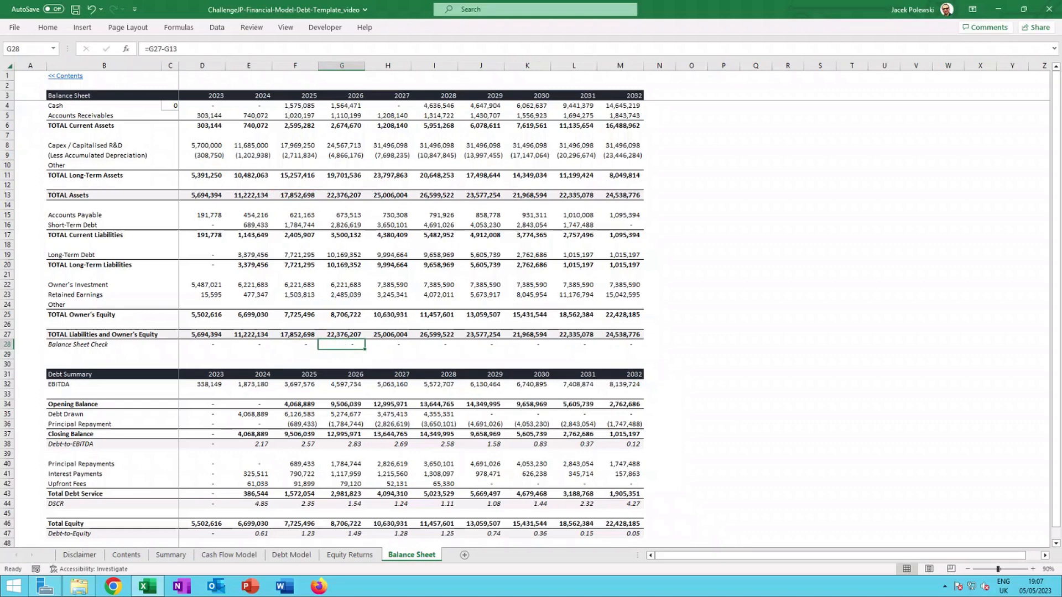
pyautogui.doubleClick(346, 343)
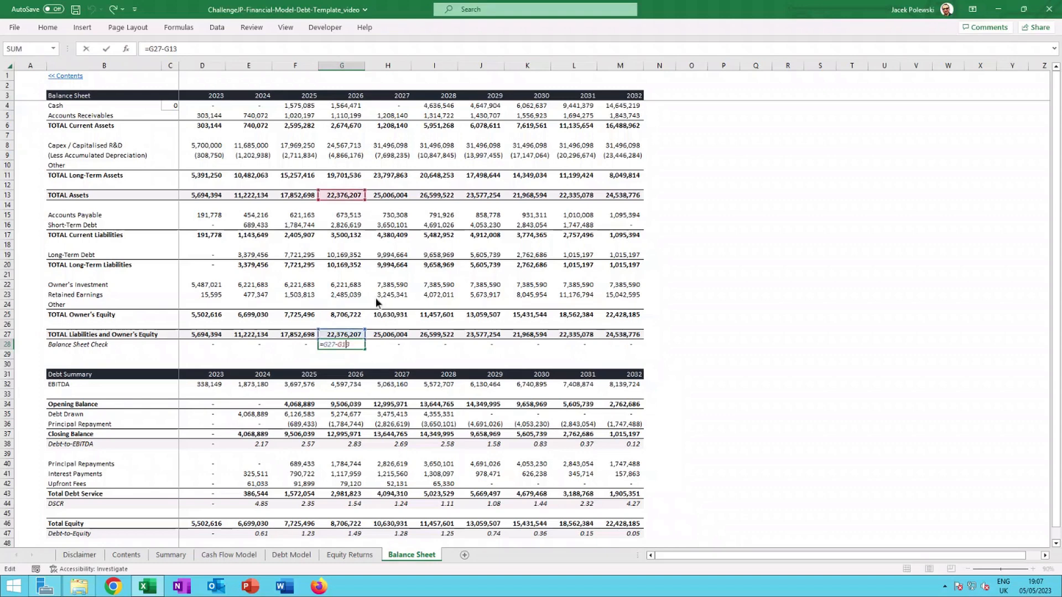
pyautogui.press('Escape')
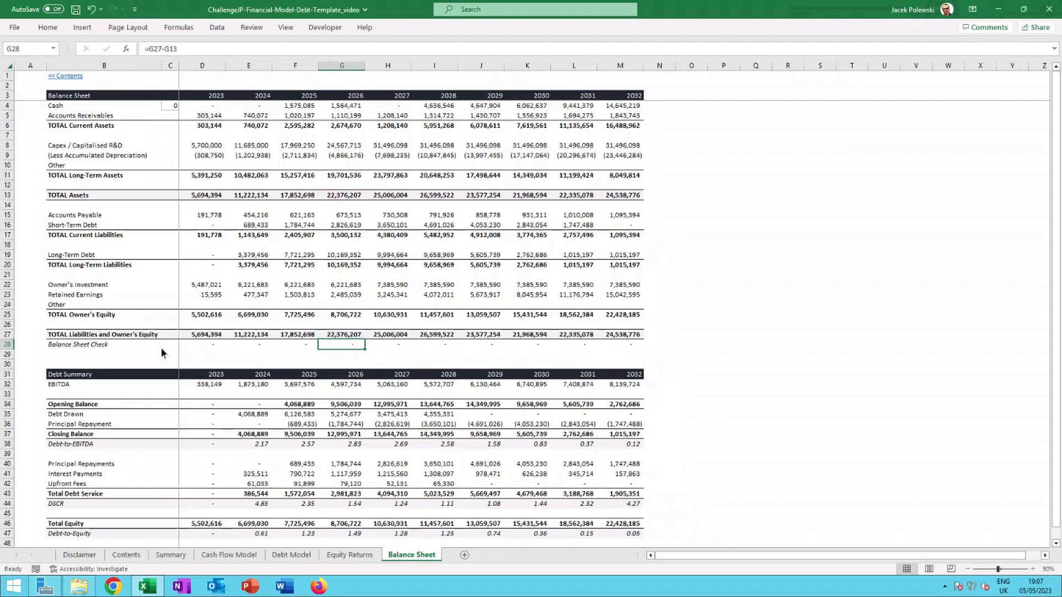
# Review the Debt Summary from EBITDA down, including the 2025 Debt Drawn, Principal Repayment and Debt-to-EBITDA formulas.
pyautogui.click(160, 344)
pyautogui.scroll(-2, 157, 341)
pyautogui.click(144, 307)
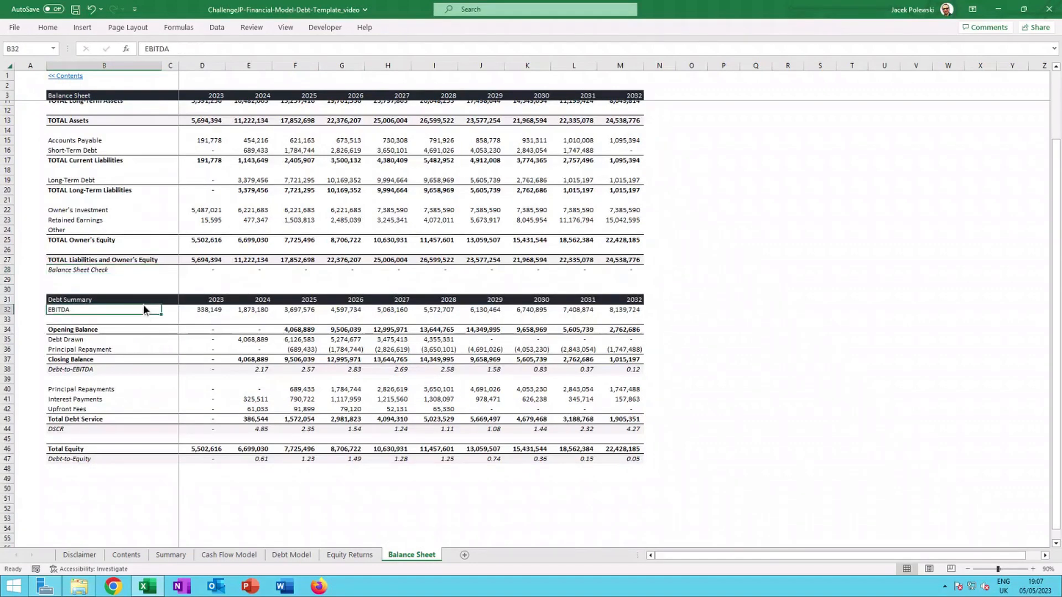
pyautogui.click(305, 343)
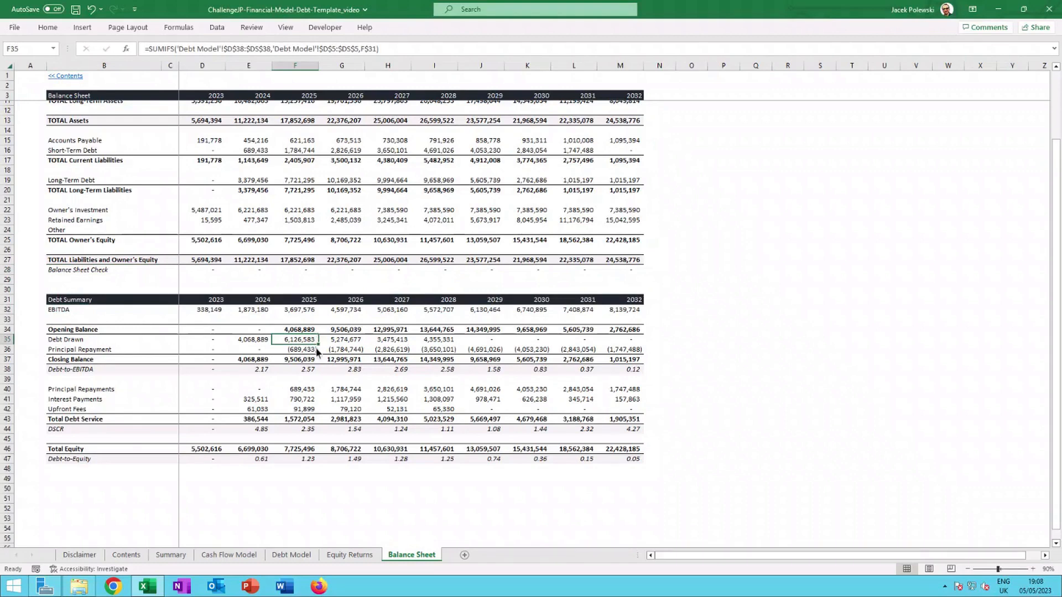
pyautogui.press('Down')
pyautogui.click(310, 371)
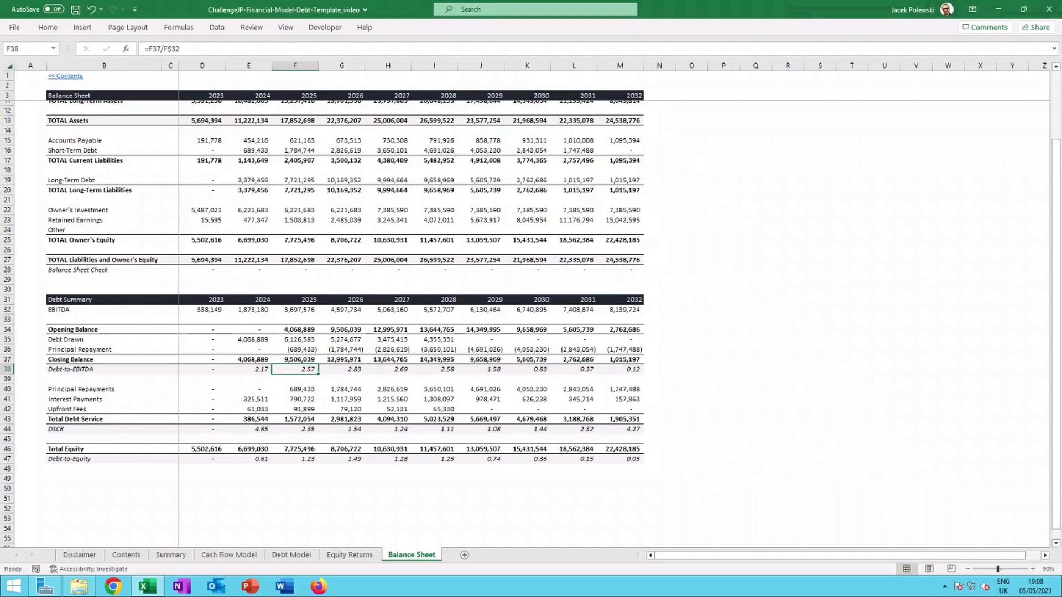
# Inspect the 2025 Total Debt Service formula and trace the cells referenced by the 2025 DSCR formula.
pyautogui.click(307, 423)
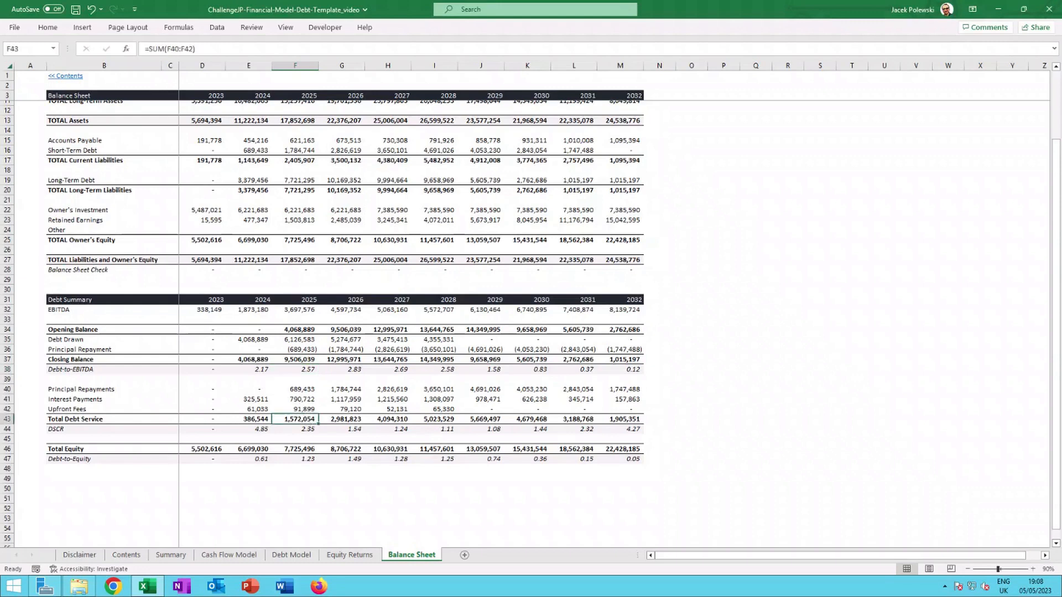
pyautogui.click(309, 432)
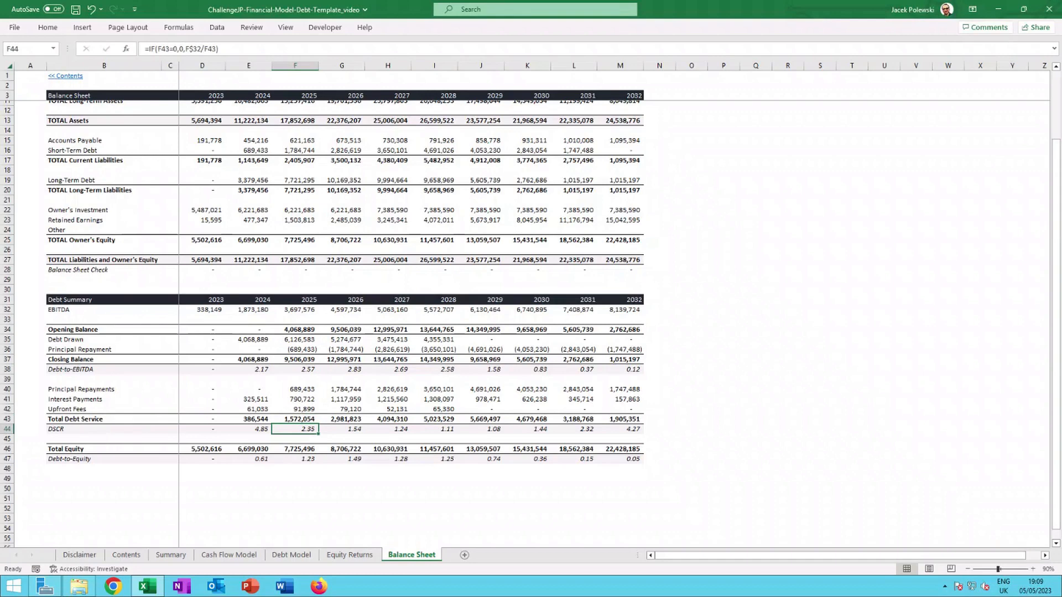
pyautogui.doubleClick(297, 431)
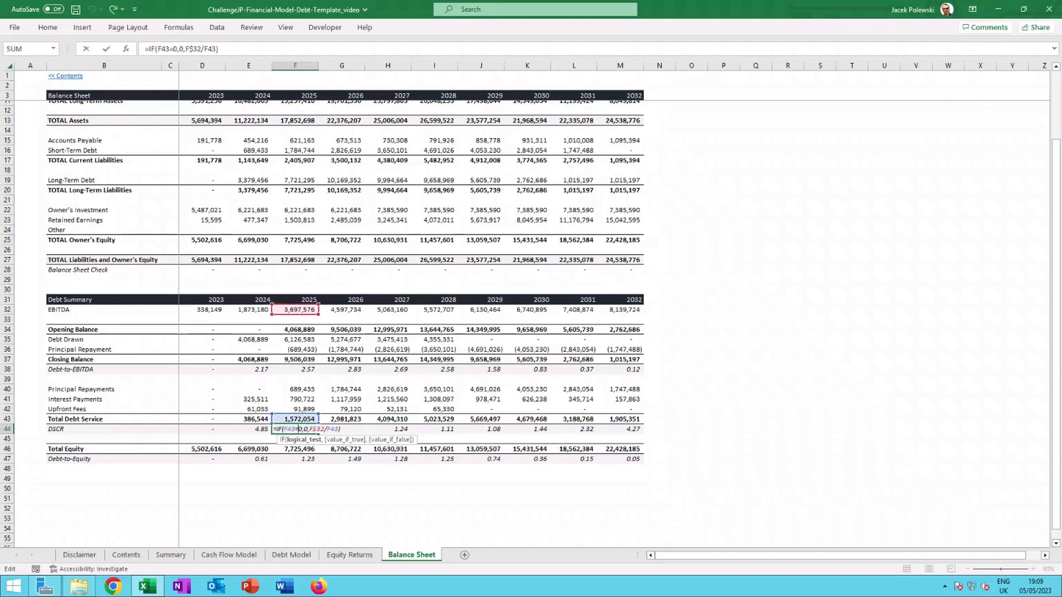
pyautogui.press('Escape')
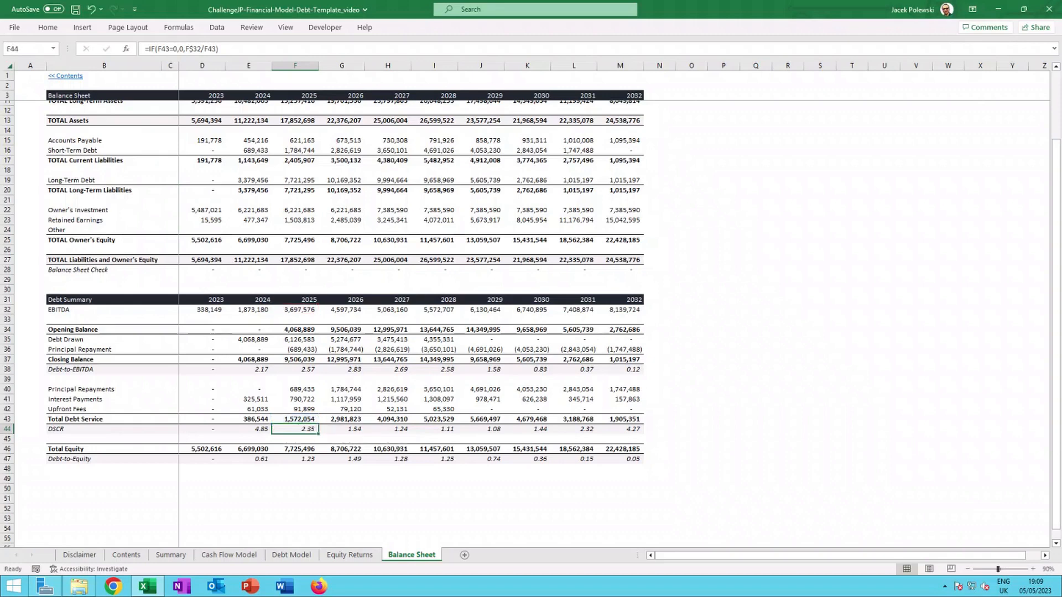
# Compare the DSCR values and formulas across the forecast years, ending on 2024.
pyautogui.press('Right')
pyautogui.press('Right')
pyautogui.press('Left')
pyautogui.press('Left')
pyautogui.press('Left')
pyautogui.press('Right')
pyautogui.press('Right')
pyautogui.press('Right')
pyautogui.press('Right')
pyautogui.press('Right')
pyautogui.press('Right')
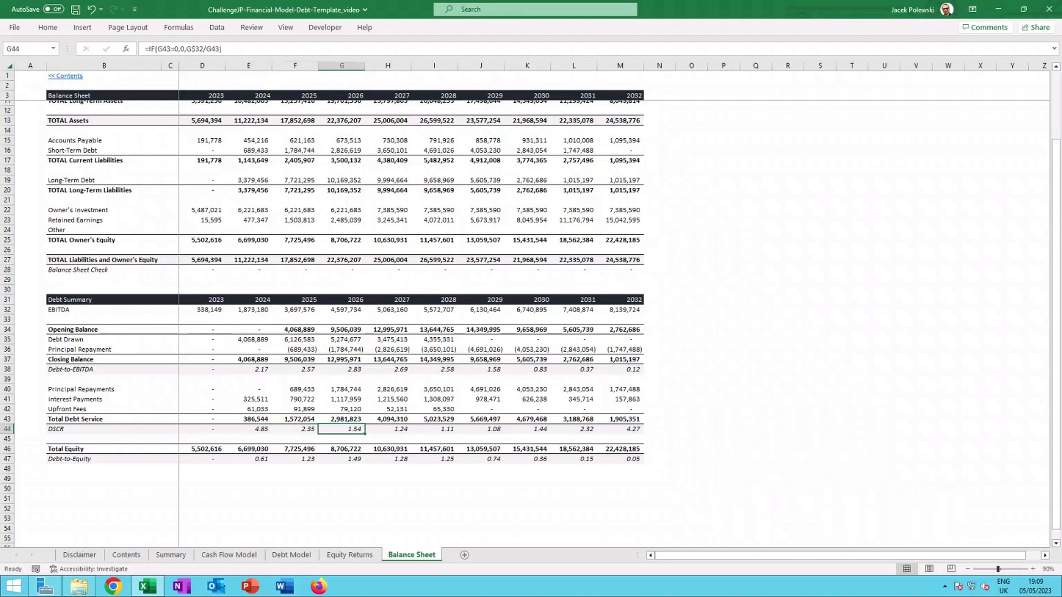
pyautogui.press('Left')
pyautogui.press('Left')
pyautogui.press('Left')
pyautogui.press('Left')
pyautogui.press('Left')
pyautogui.press('Left')
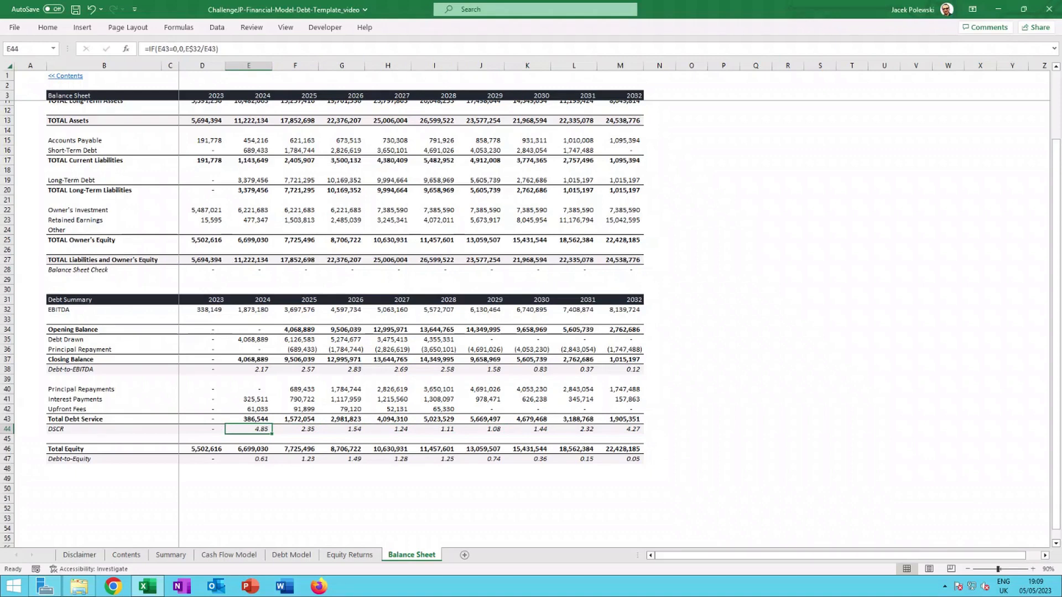
# Trace the cells referenced by the 2025 Debt-to-Equity formula in the Debt Summary.
pyautogui.click(308, 457)
pyautogui.press('F2')
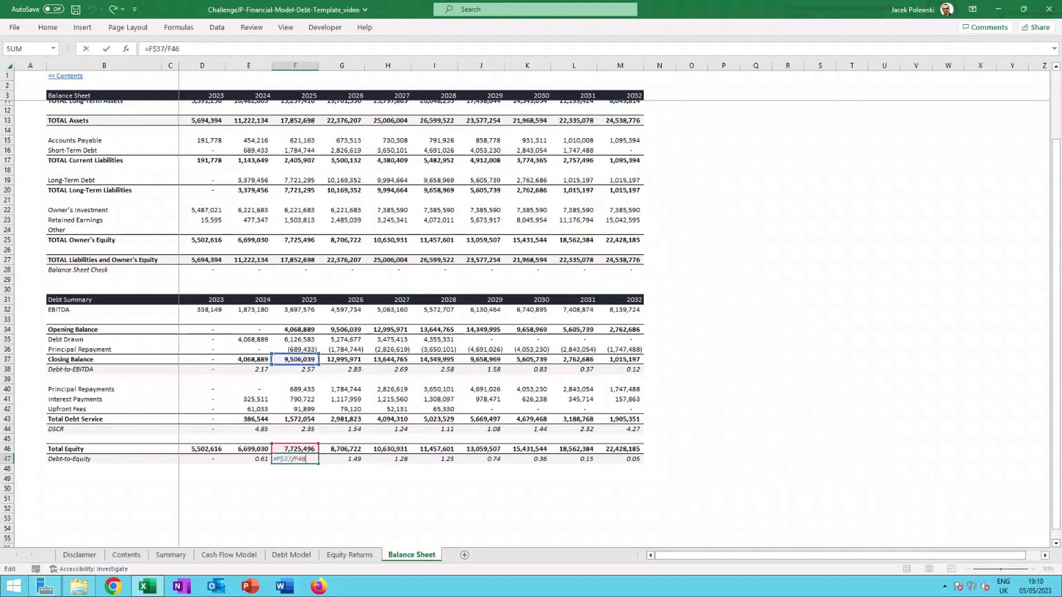